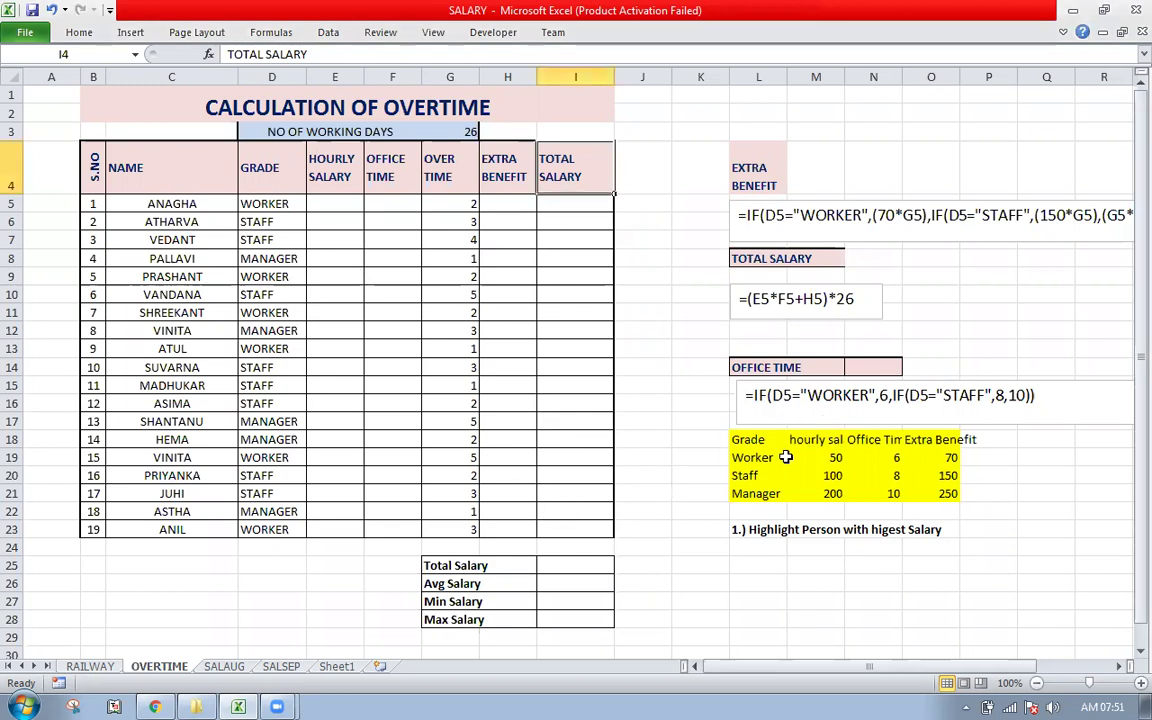
- Review the headings of the yellow grade table: Grade, hourly salary, Office Time and Extra Benefit
click(748, 439)
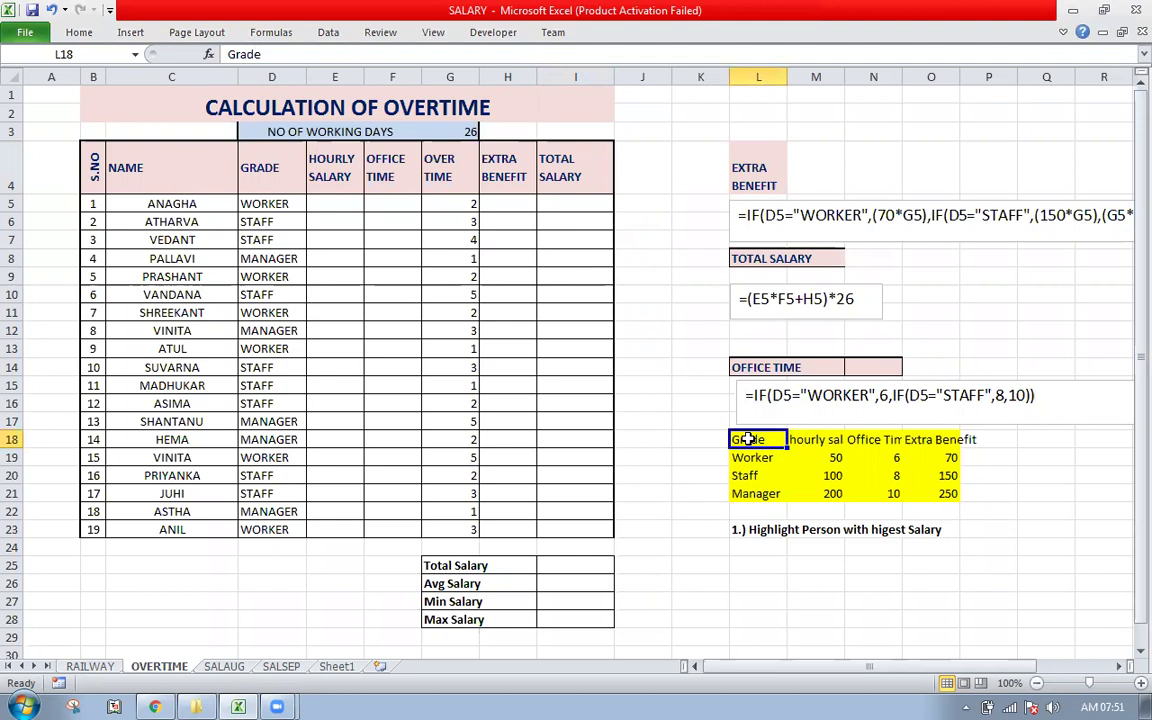
key(Right)
key(Right)
key(Right)
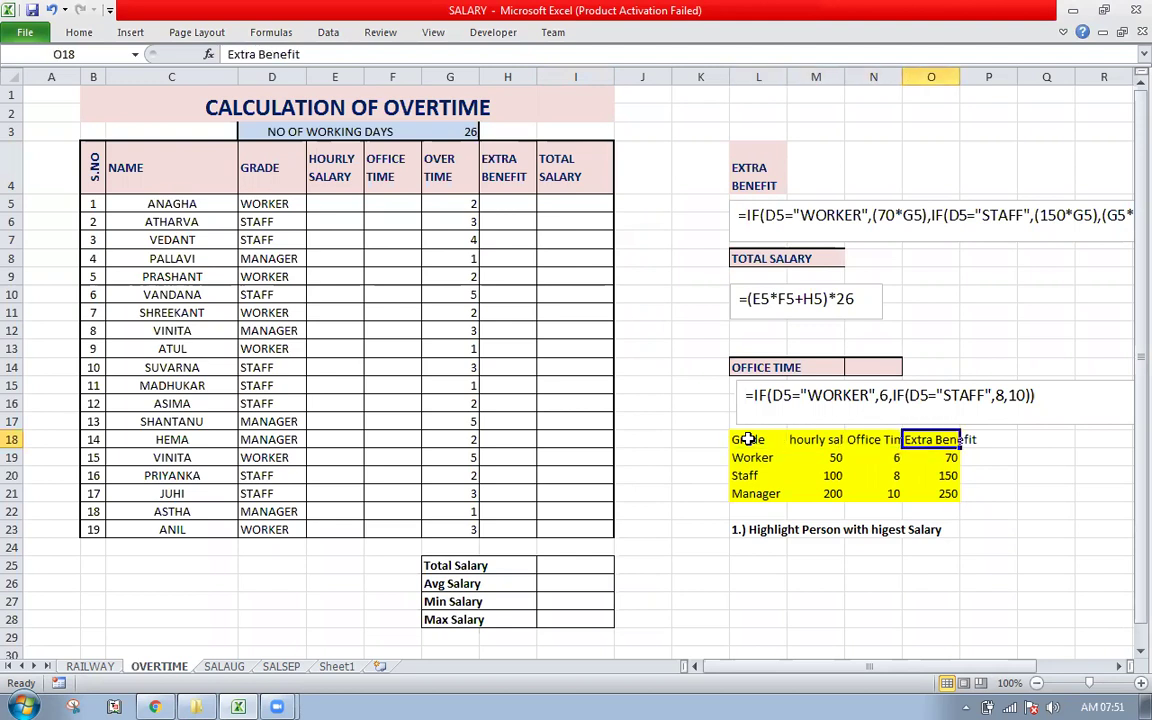
key(Left)
key(Left)
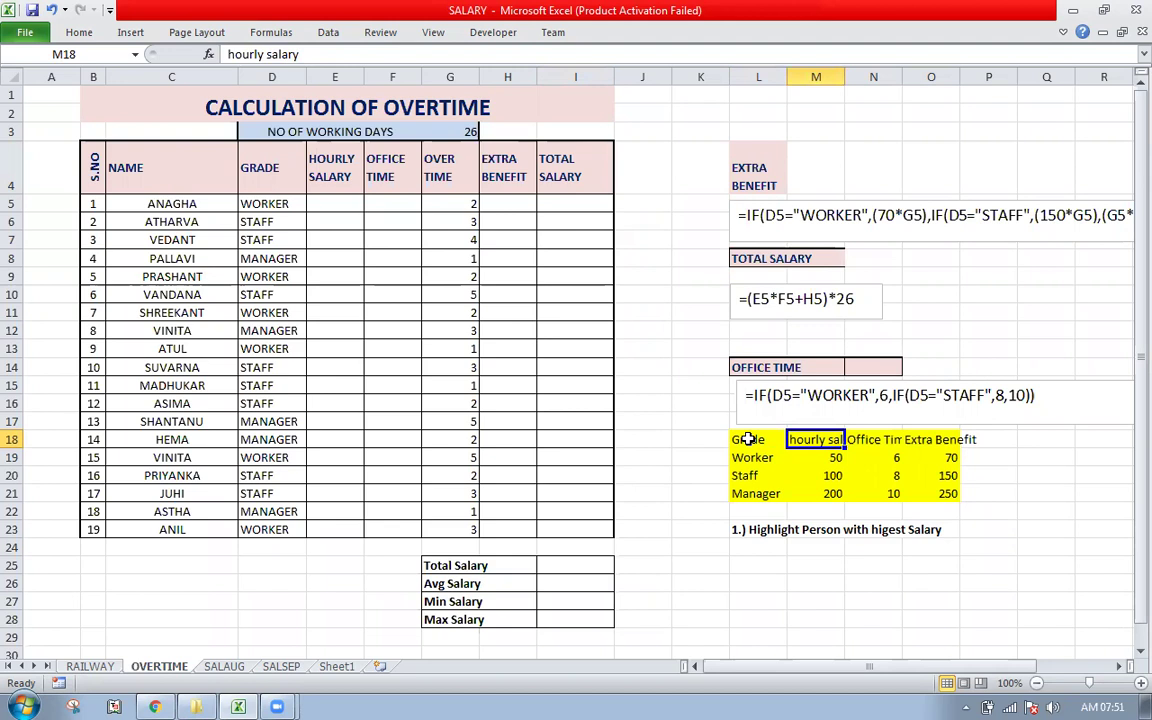
key(Right)
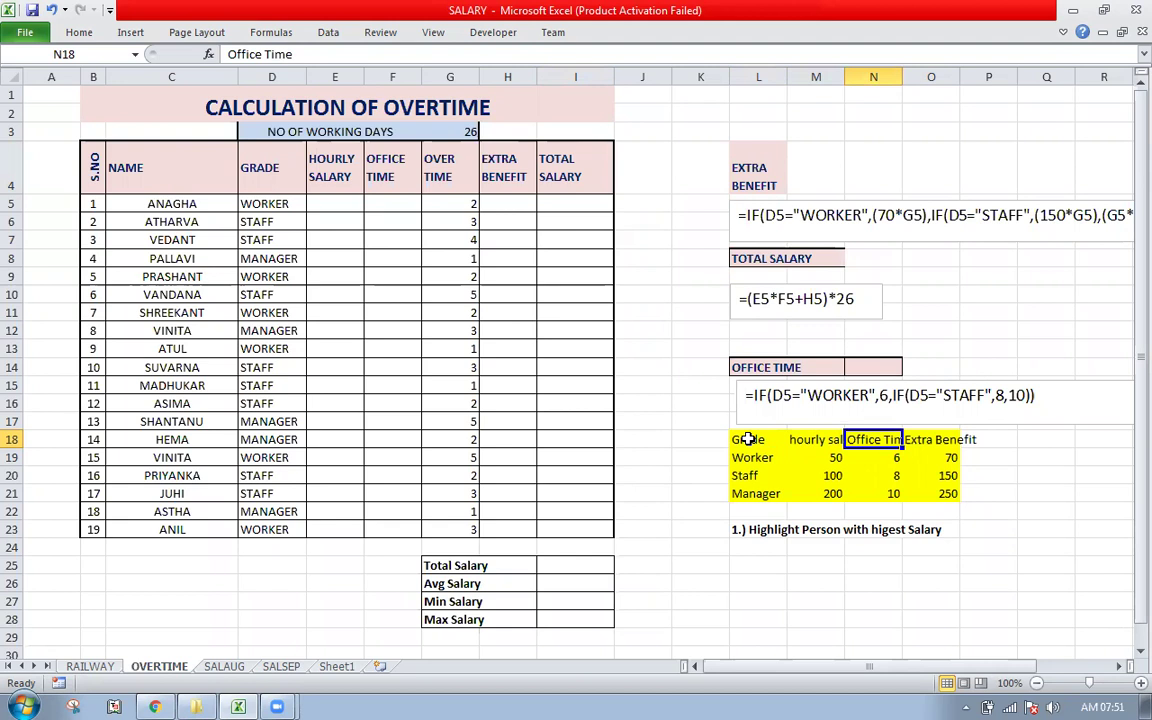
key(Right)
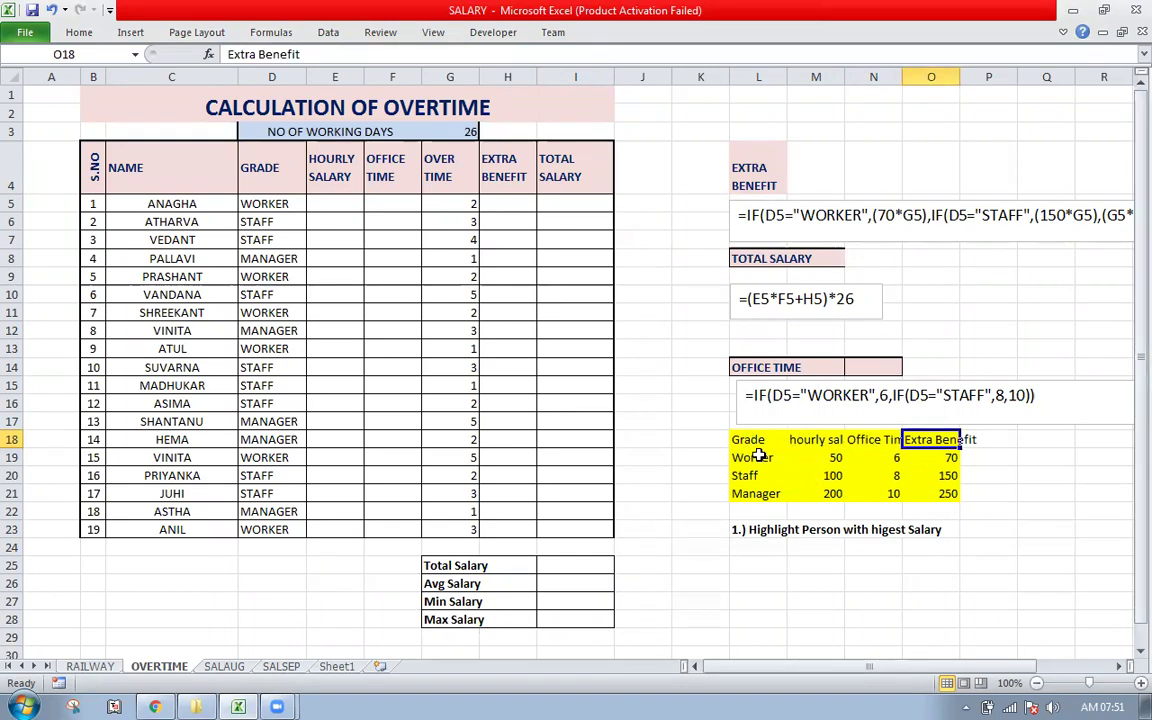
- Examine the Worker, Staff and Manager rates in the grade table and the OVER TIME hours in G5:G23
click(752, 458)
key(Down)
key(Up)
key(Down)
key(Down)
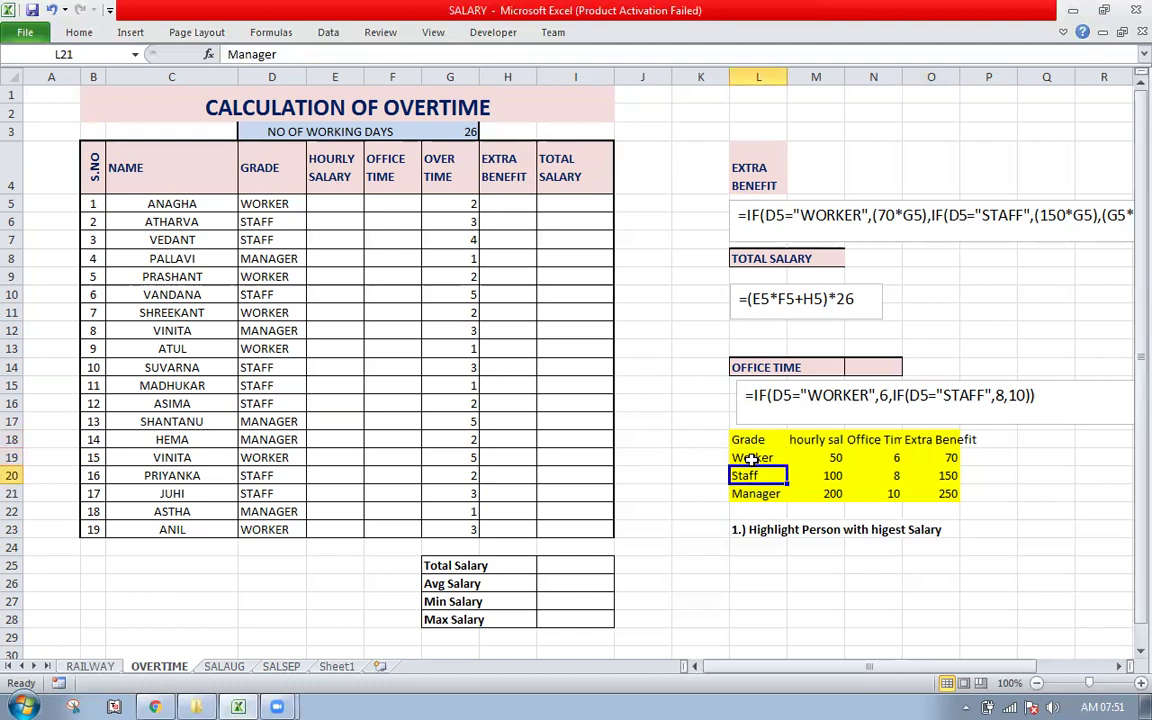
key(Right)
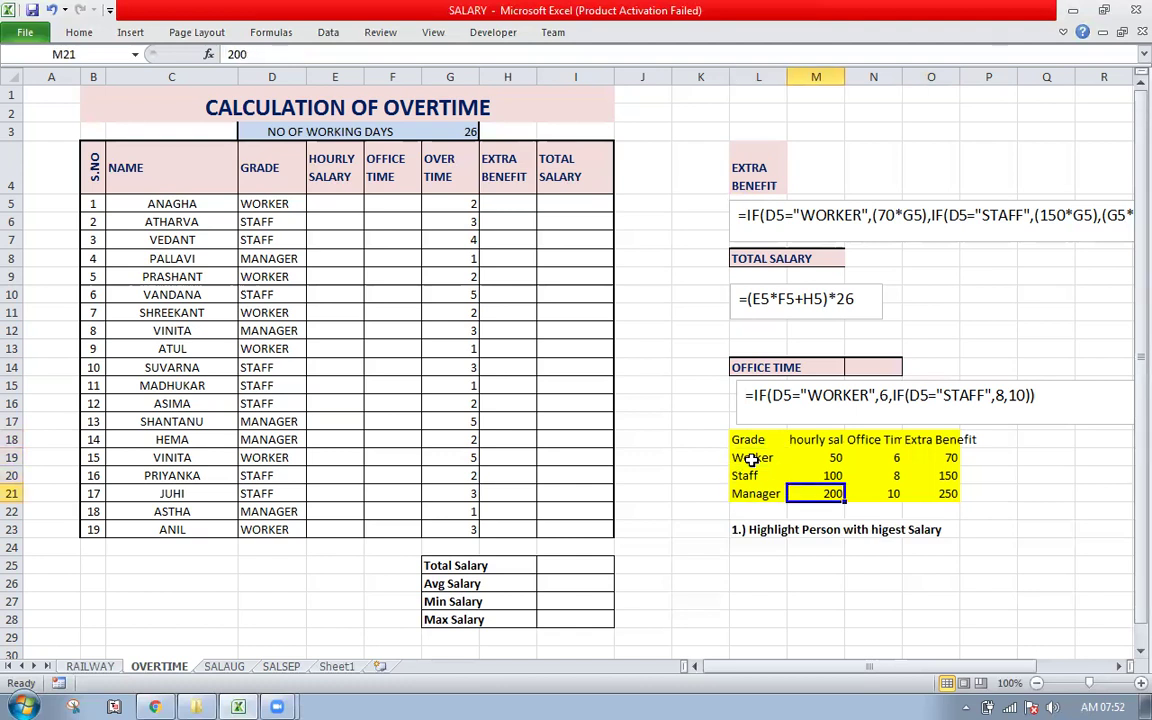
key(Up)
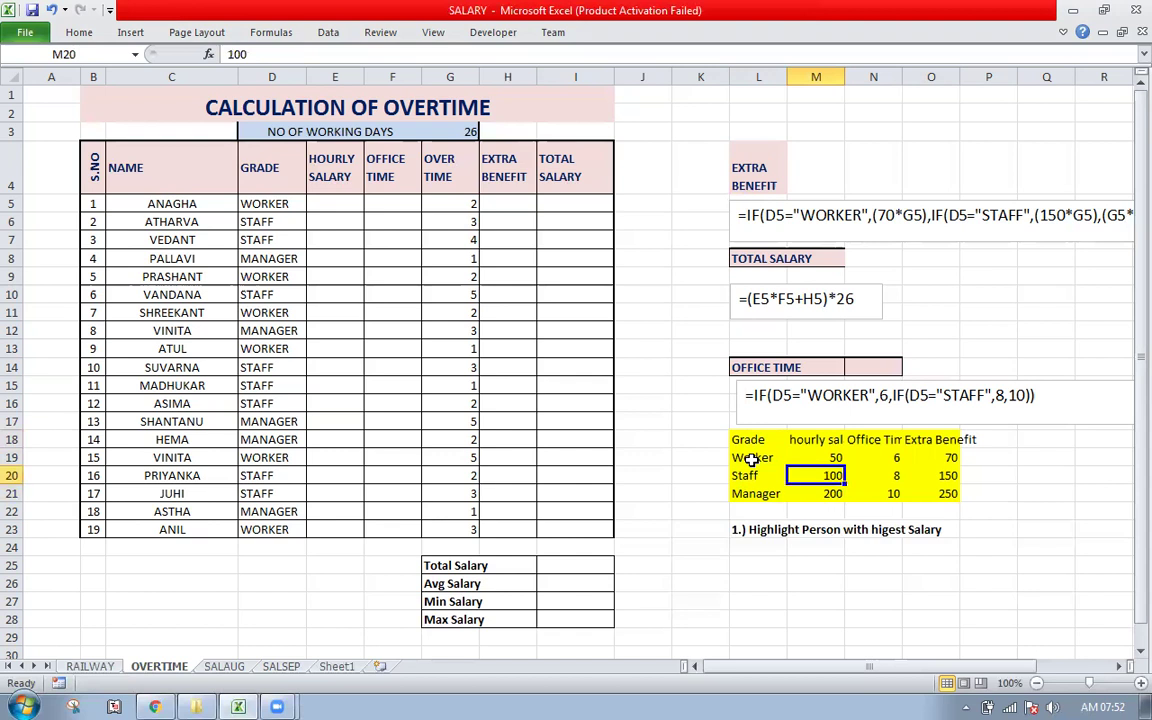
key(Up)
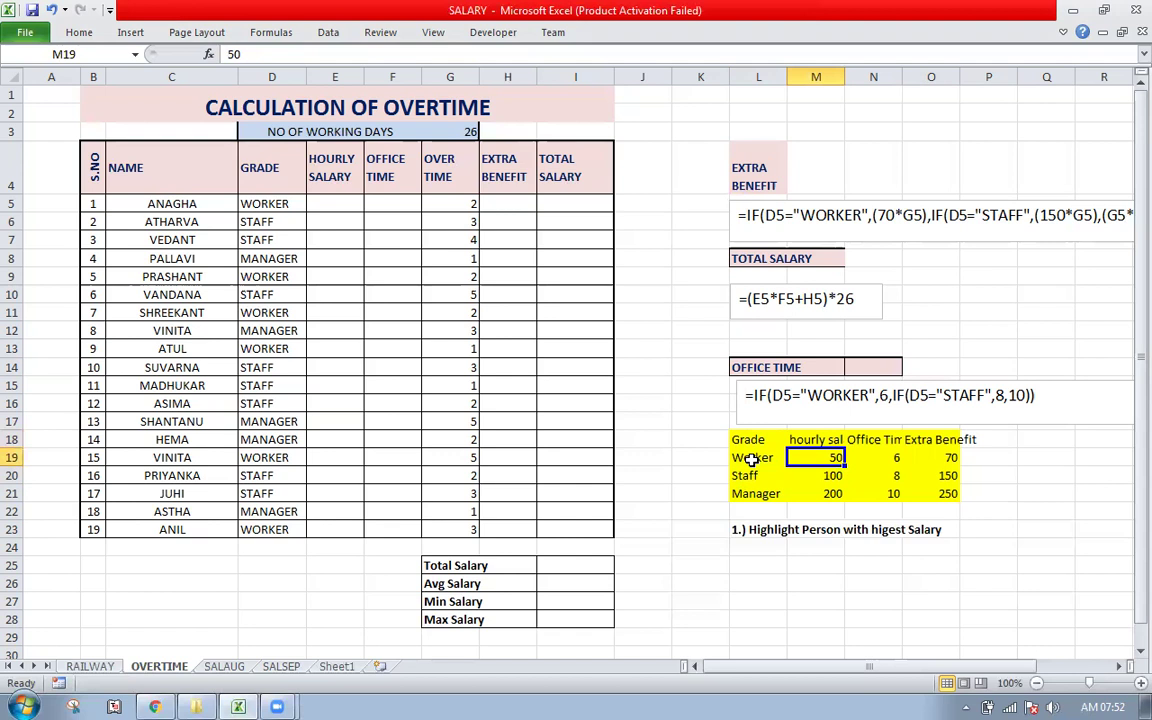
key(Down)
key(Down)
key(Up)
key(Up)
key(Right)
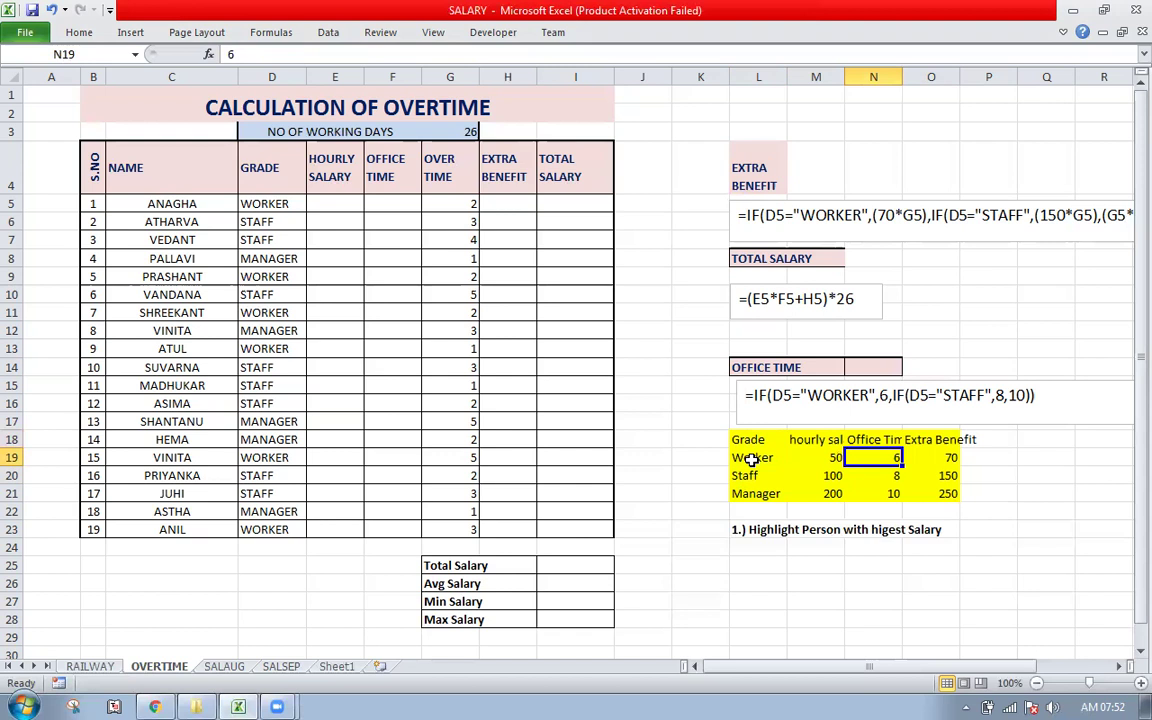
key(Down)
key(Down)
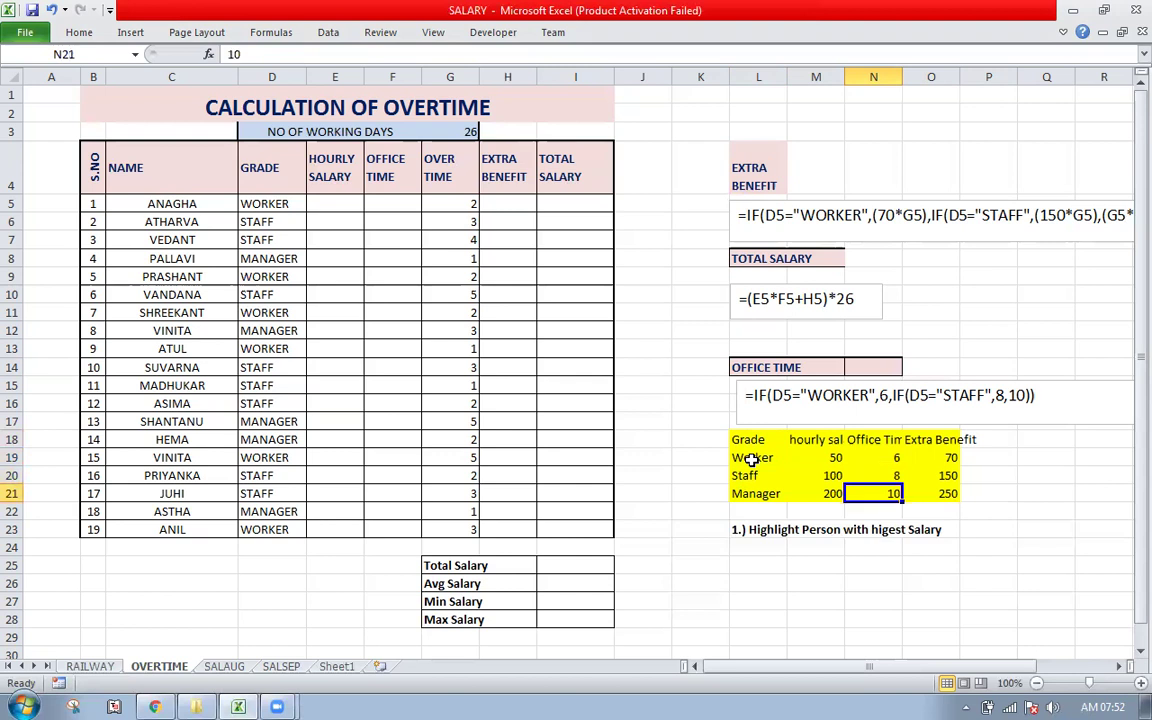
key(Right)
key(Up)
key(Up)
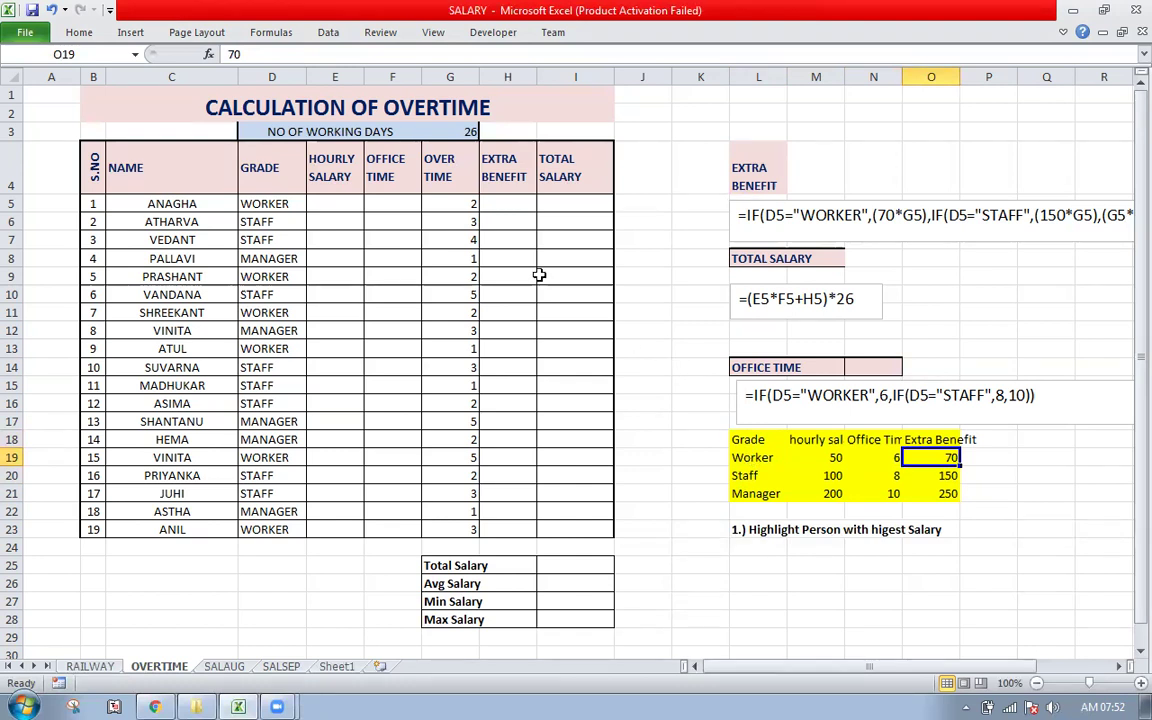
drag(461, 200, 456, 529)
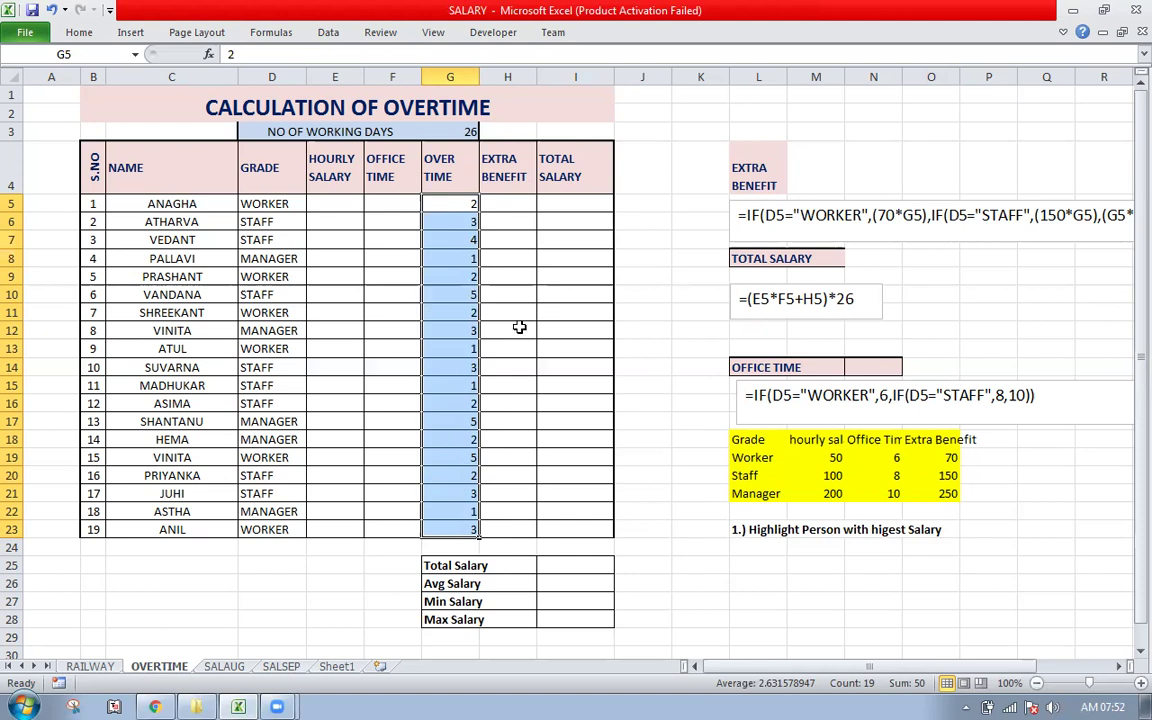
click(939, 458)
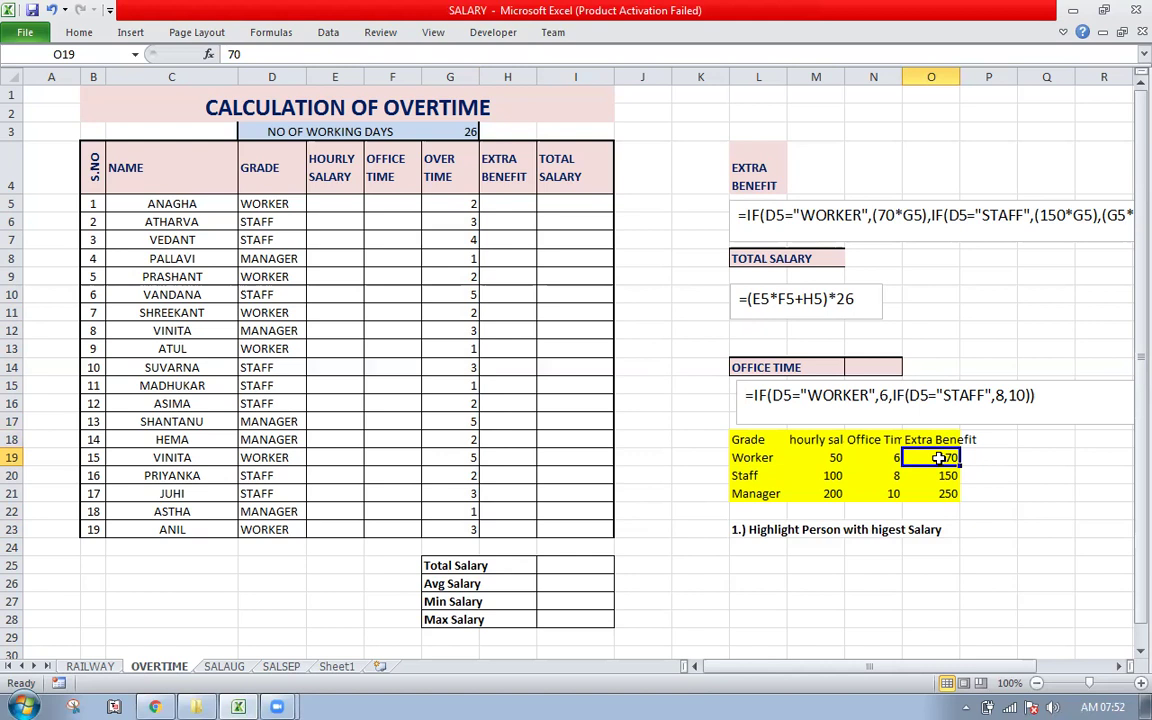
key(Down)
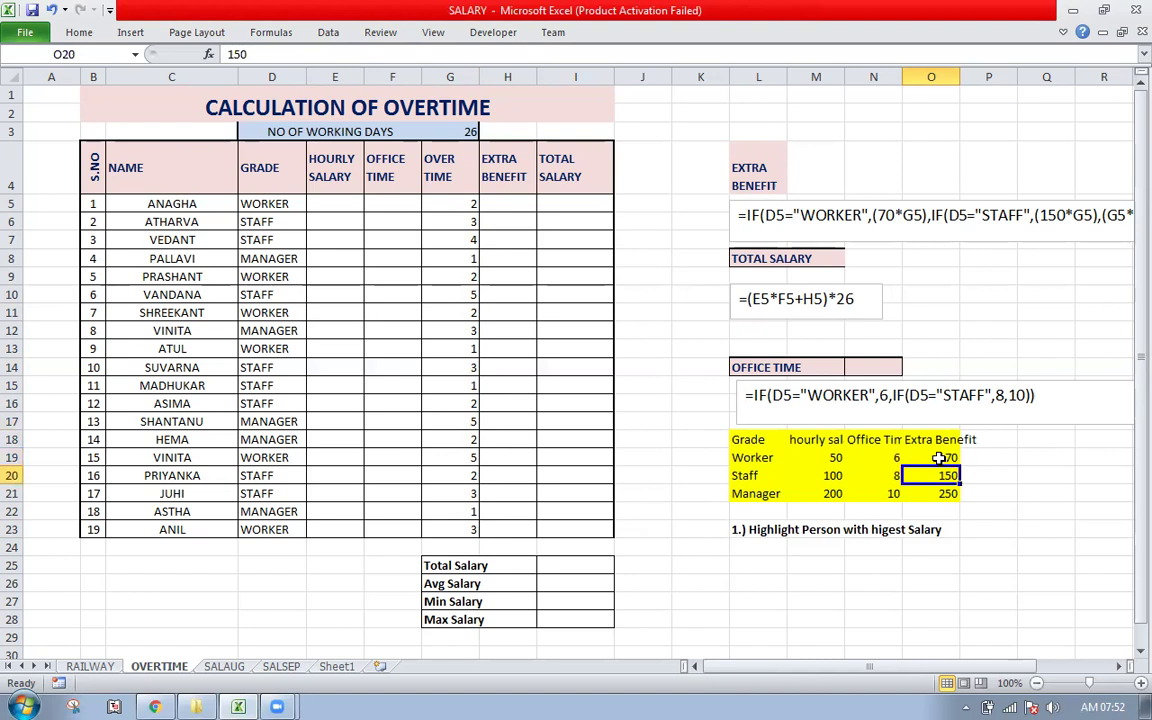
key(Down)
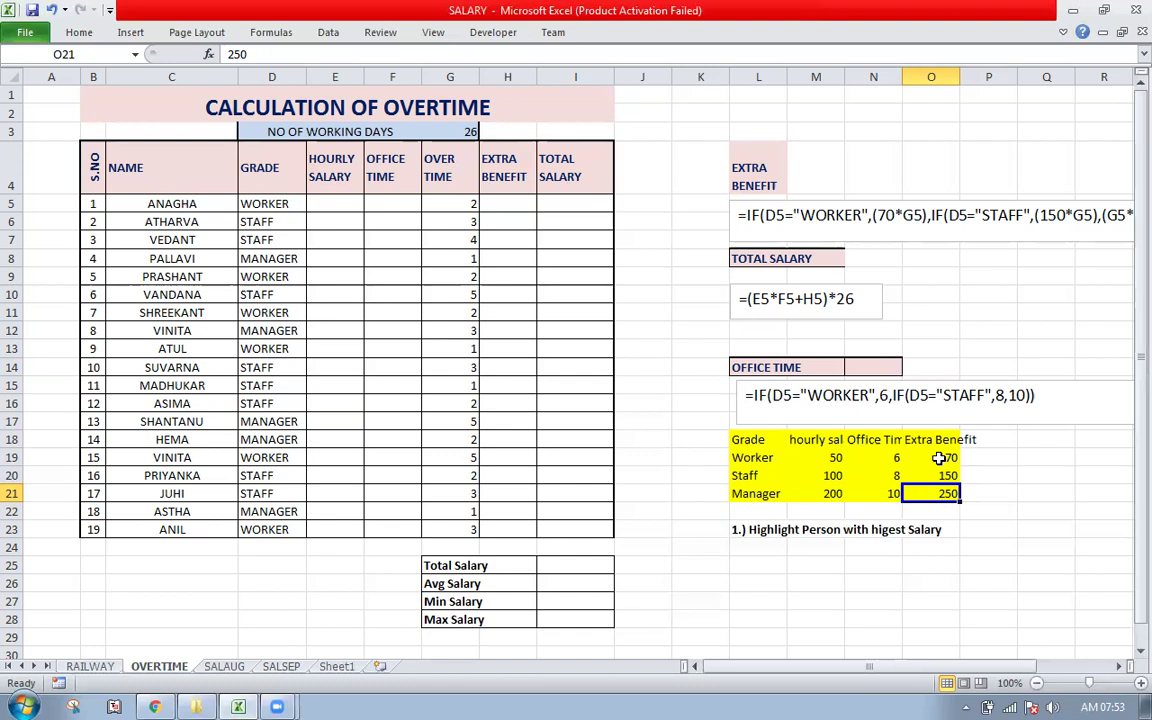
- Start an IF formula in HOURLY SALARY cell E5 that returns 50 when D5="WORKER", with a second IF as the alternative
click(939, 458)
key(Left)
key(Left)
key(Left)
key(Left)
key(Left)
key(Left)
key(Left)
key(Left)
key(Left)
key(Left)
key(Left)
key(Left)
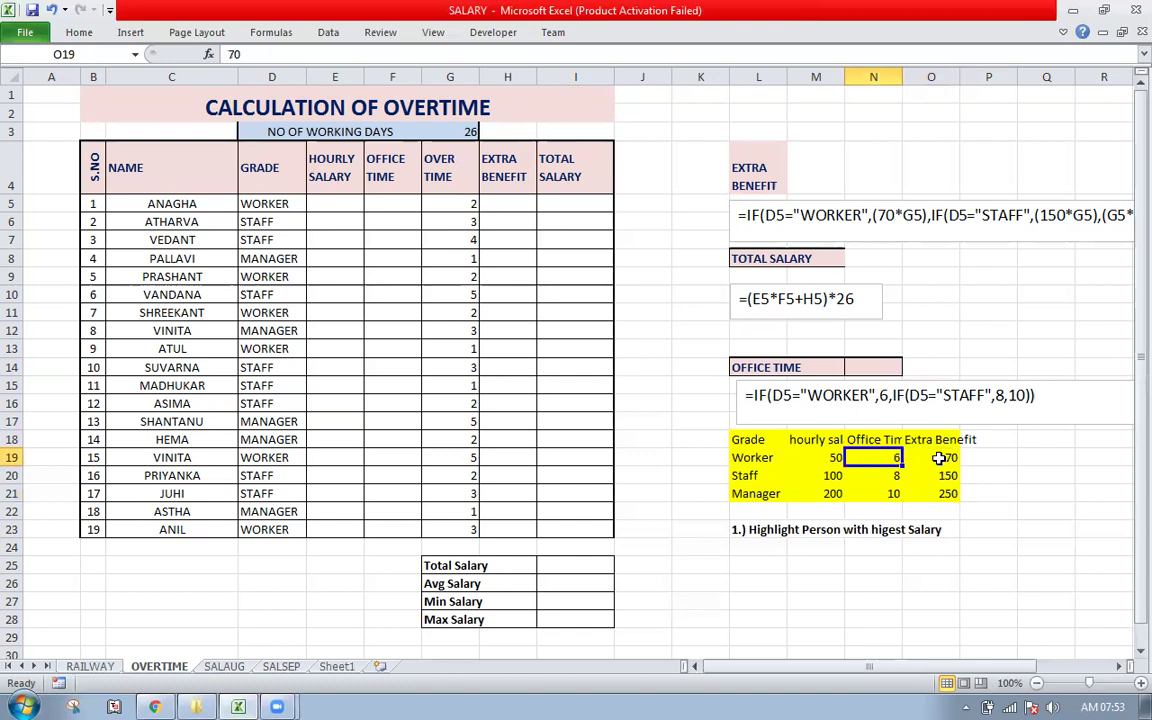
key(Up)
key(Right)
key(Right)
key(Up)
key(Up)
key(Up)
key(Up)
key(Up)
key(Up)
key(Up)
key(Up)
key(Up)
key(Up)
key(Up)
key(Up)
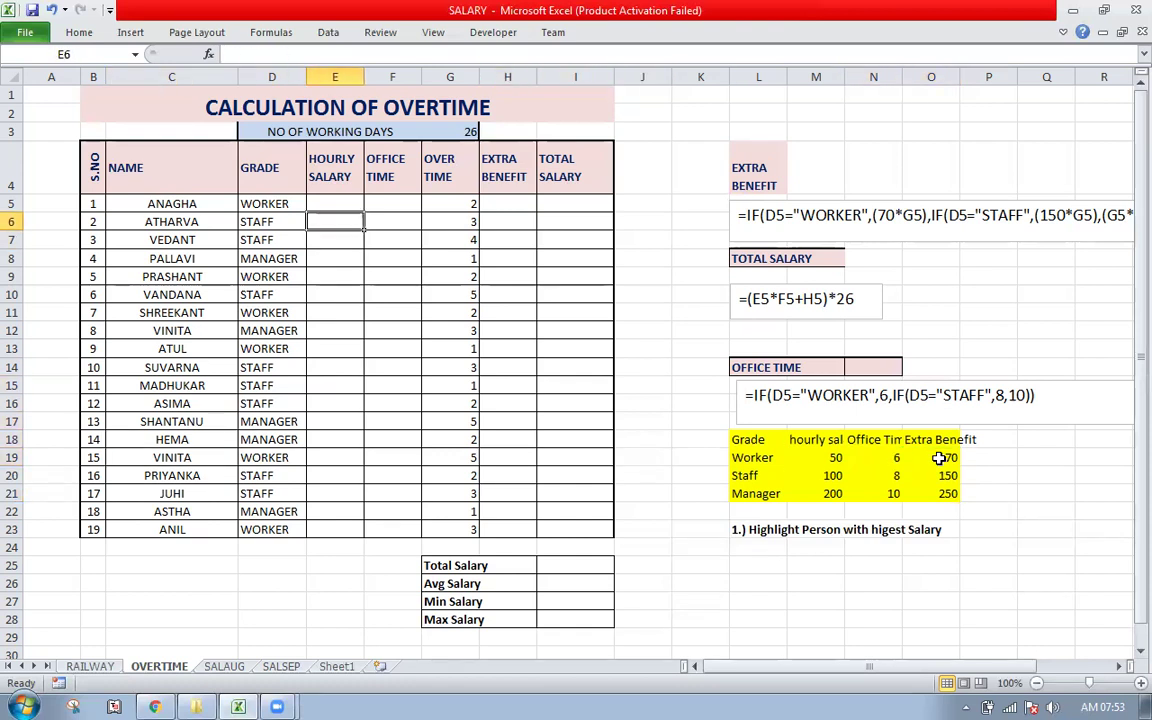
key(Up)
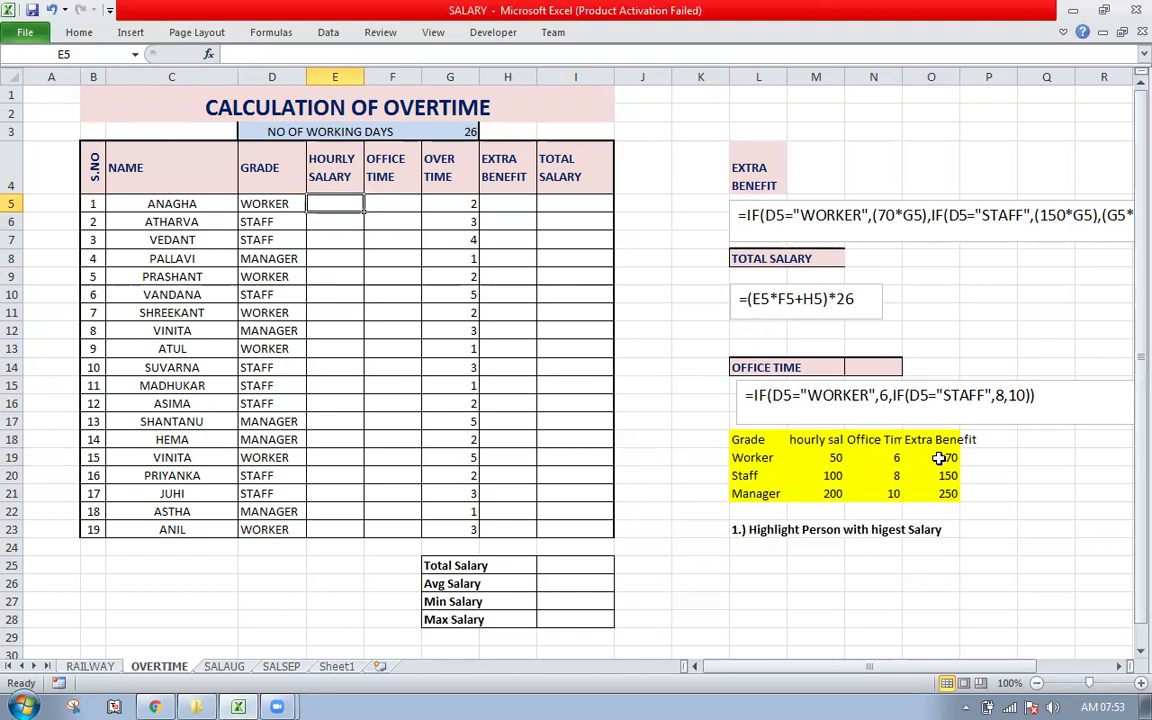
key(Left)
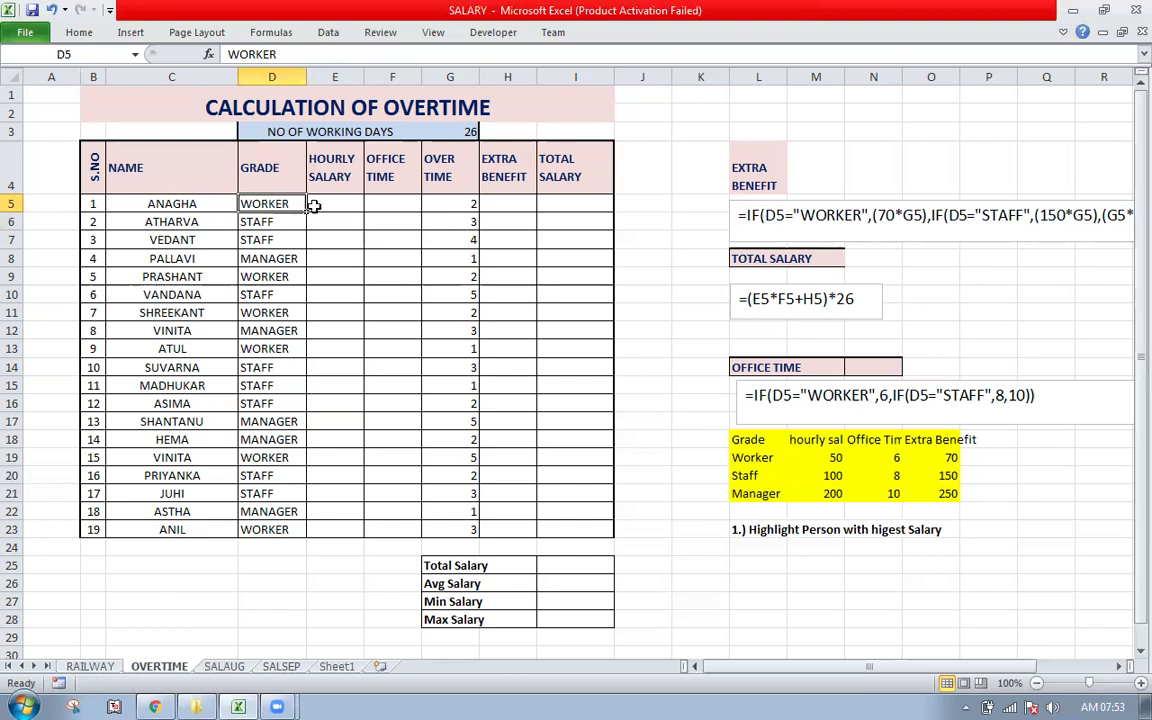
click(341, 209)
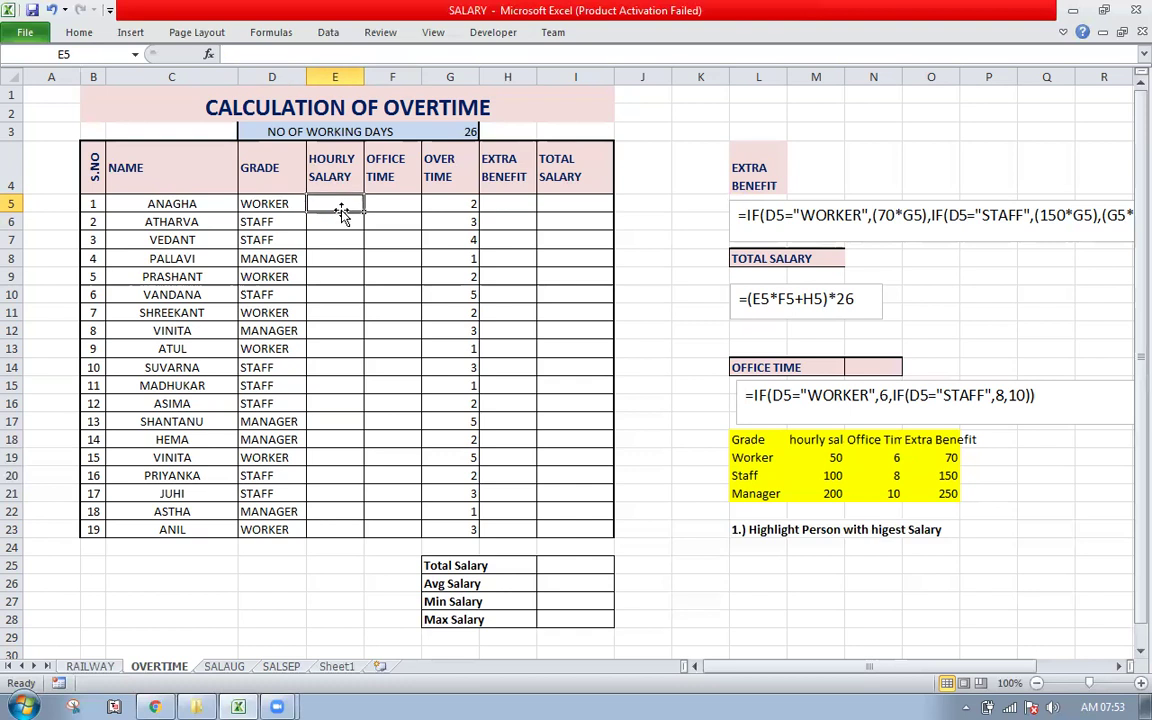
text(=)
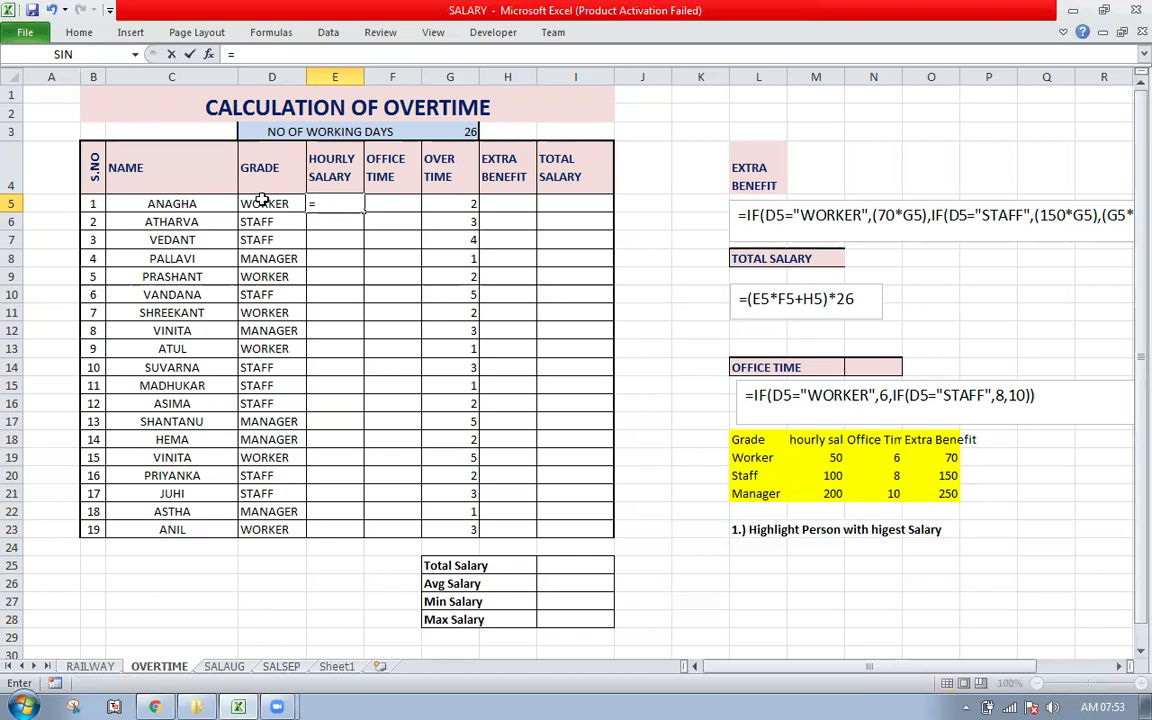
text(if()
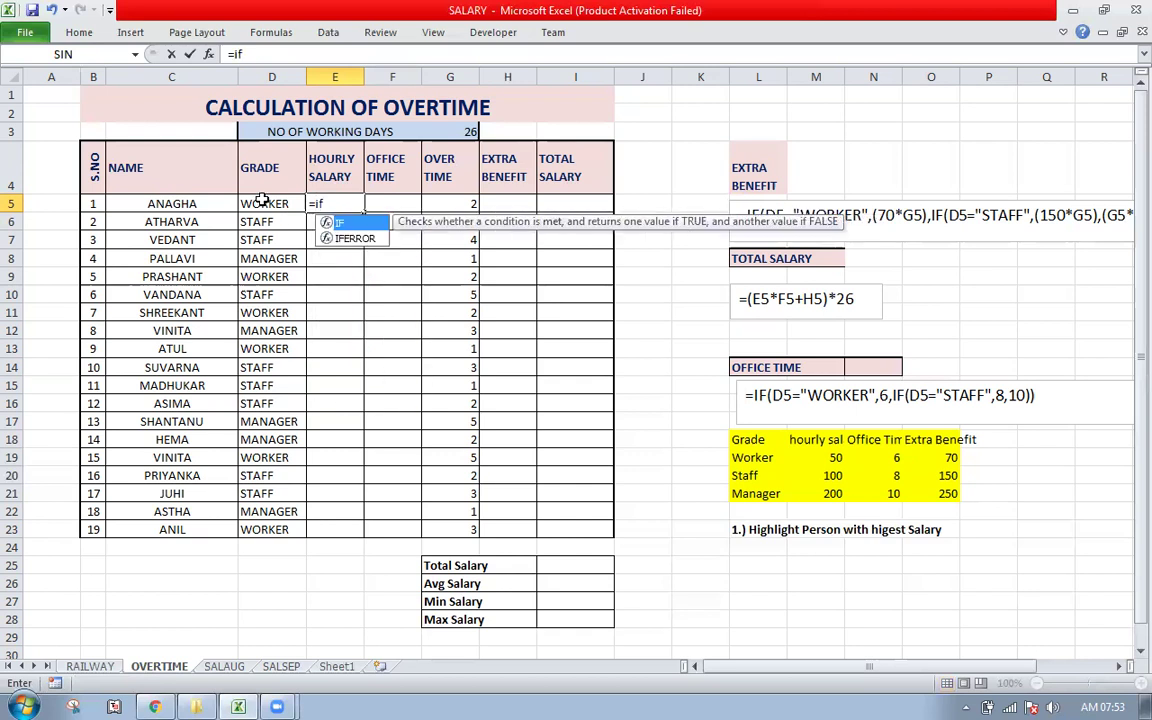
click(262, 203)
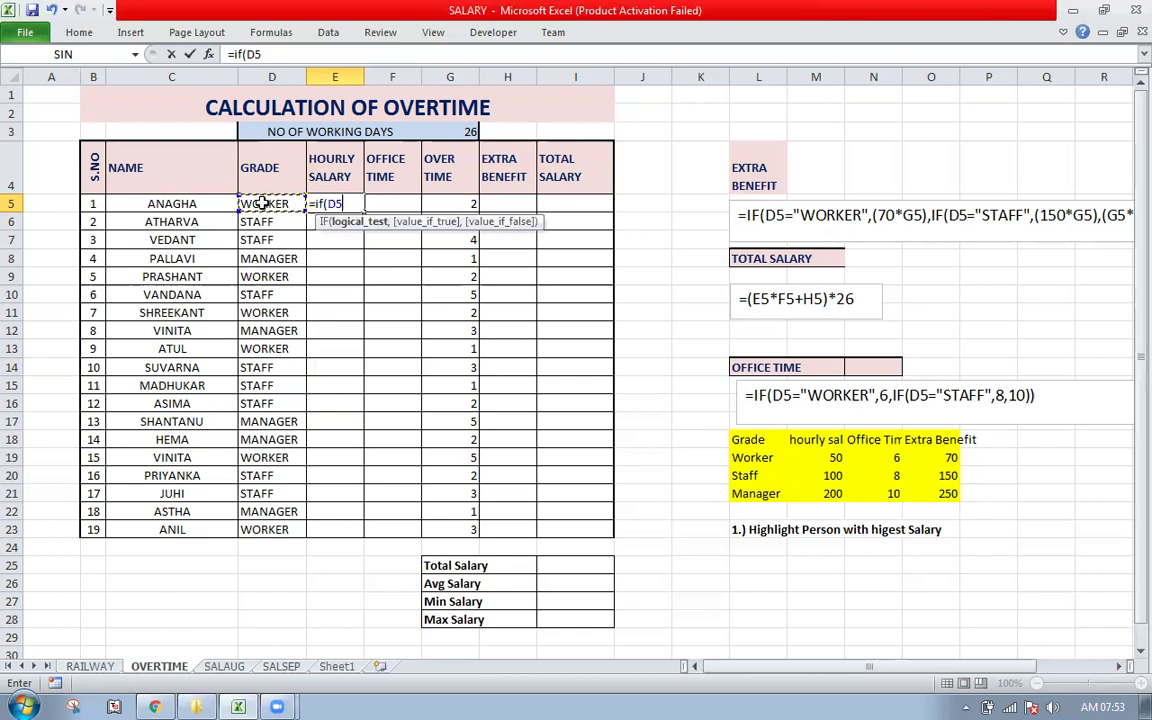
text(=")
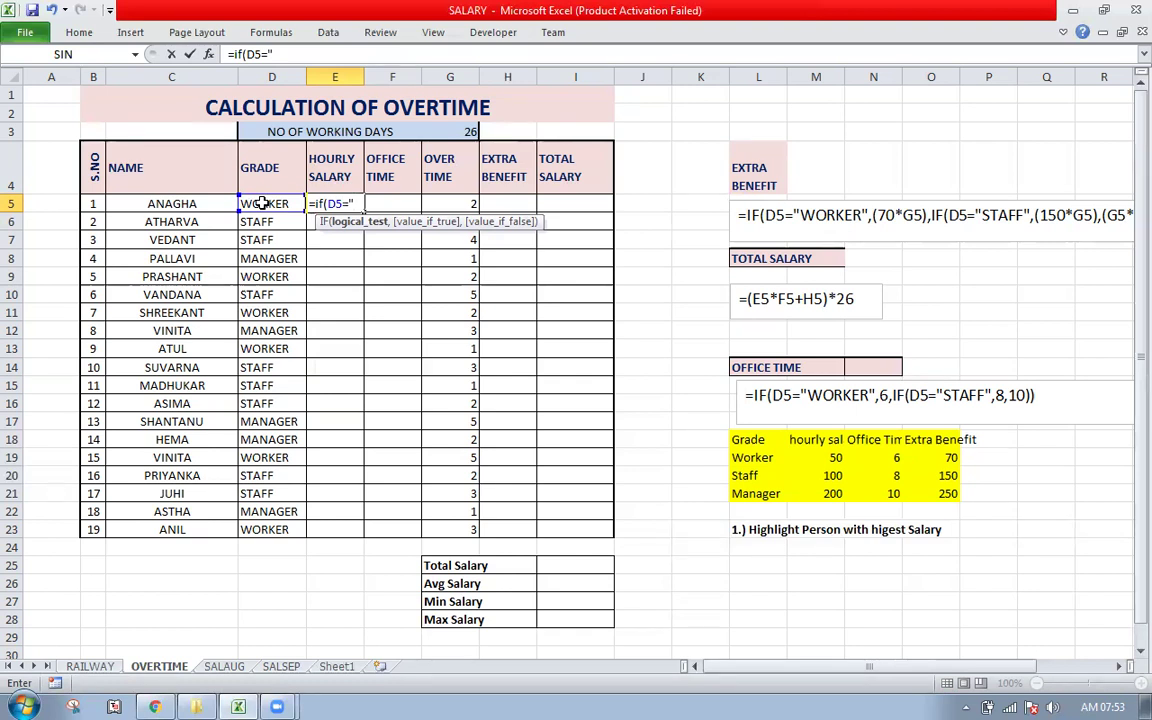
text(WORKER")
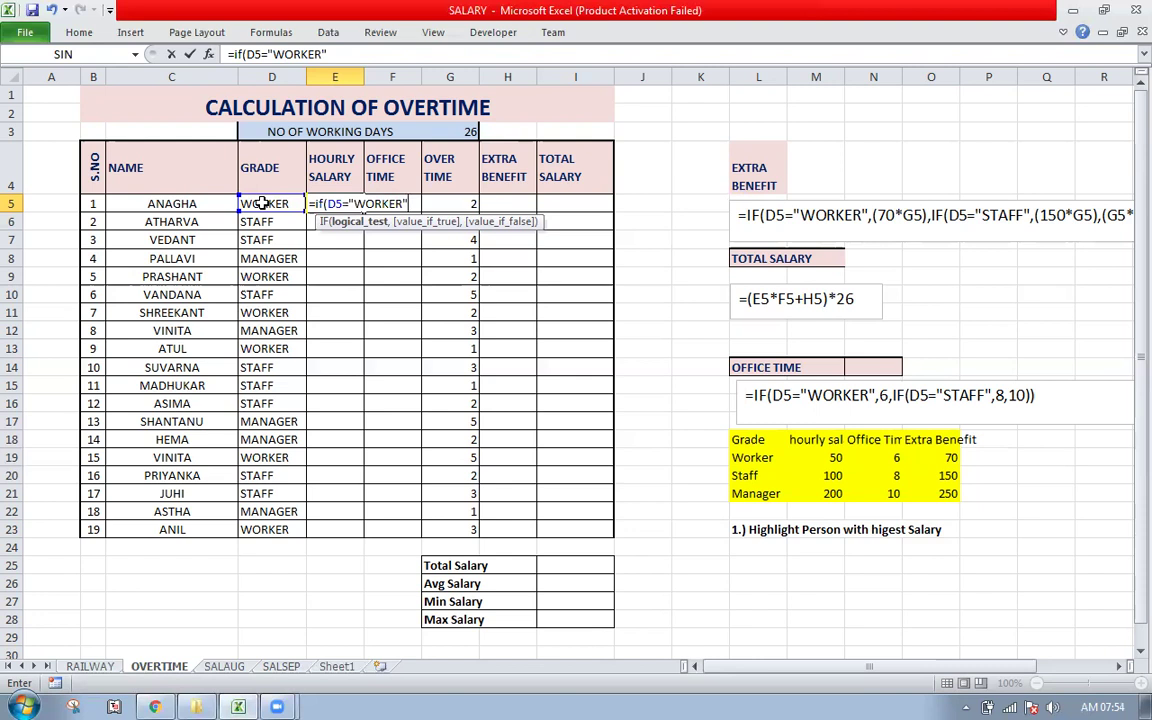
text(,)
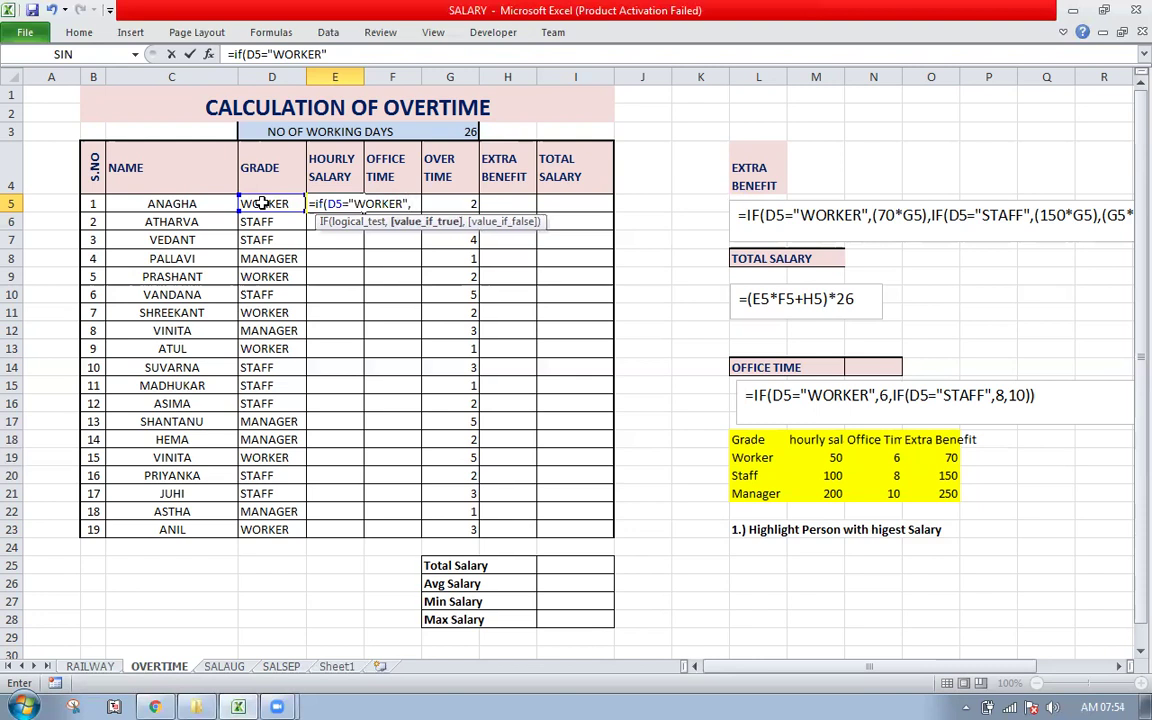
text(50,if)
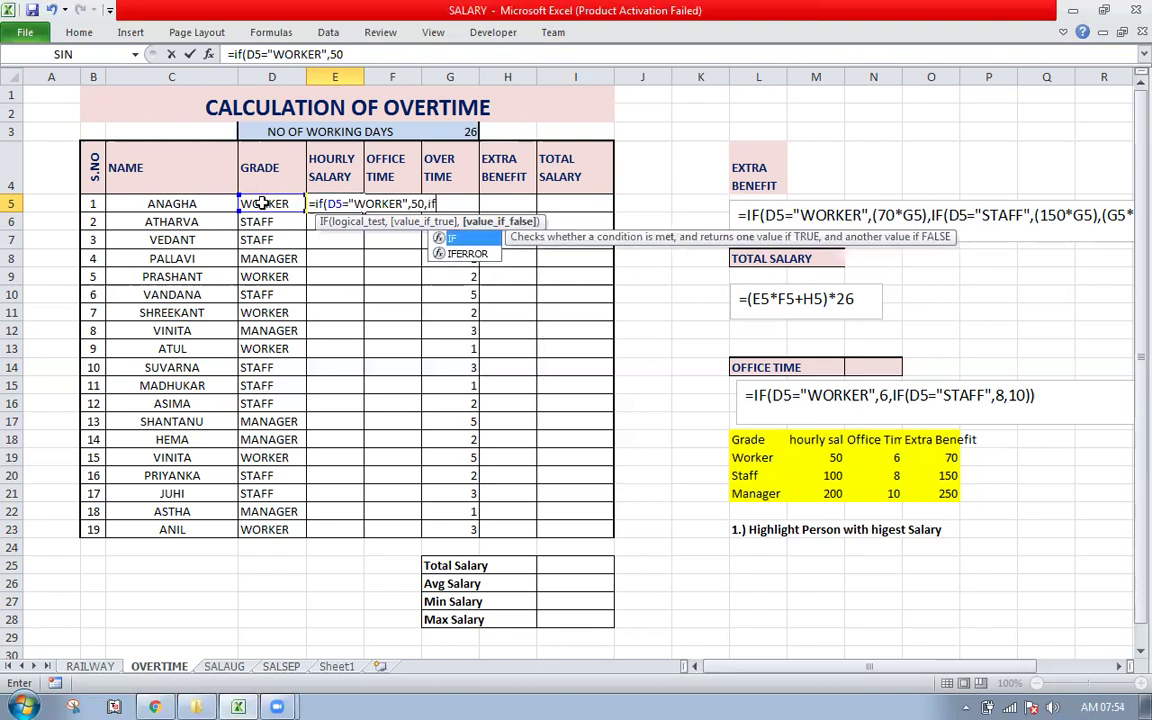
- Complete E5's nested IF to return 100 when D5="STAFF" and 250 otherwise, accepting the proposed closing-parenthesis correction
text(()
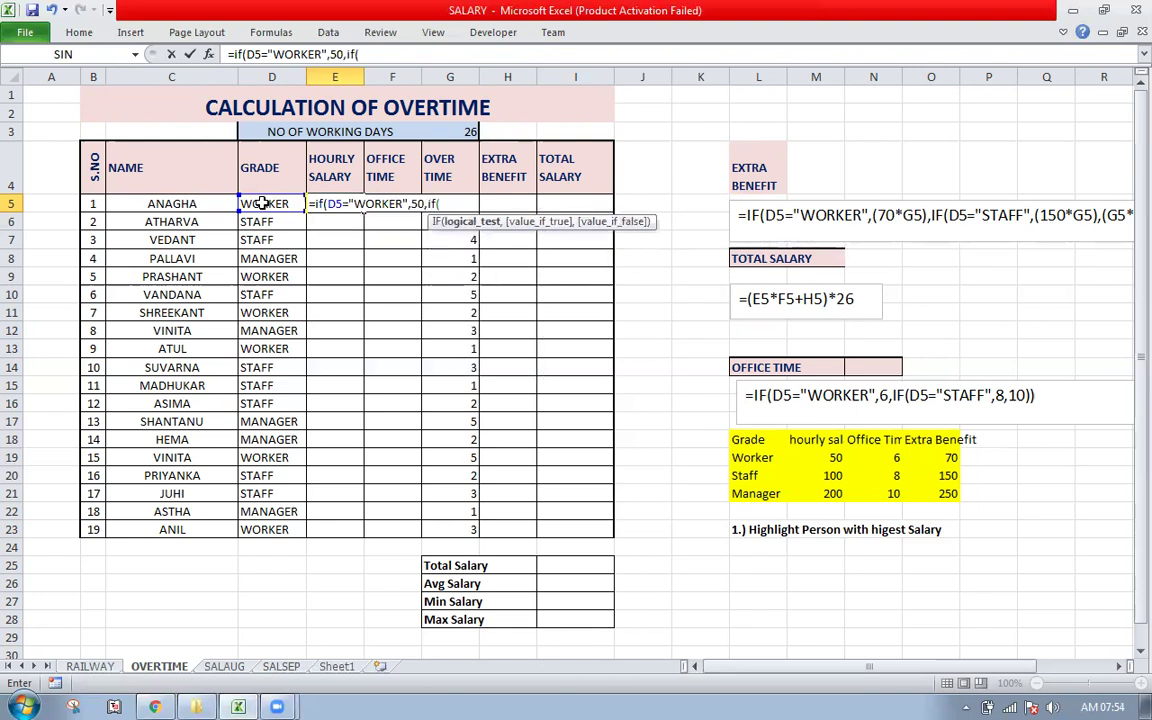
click(262, 203)
text(=")
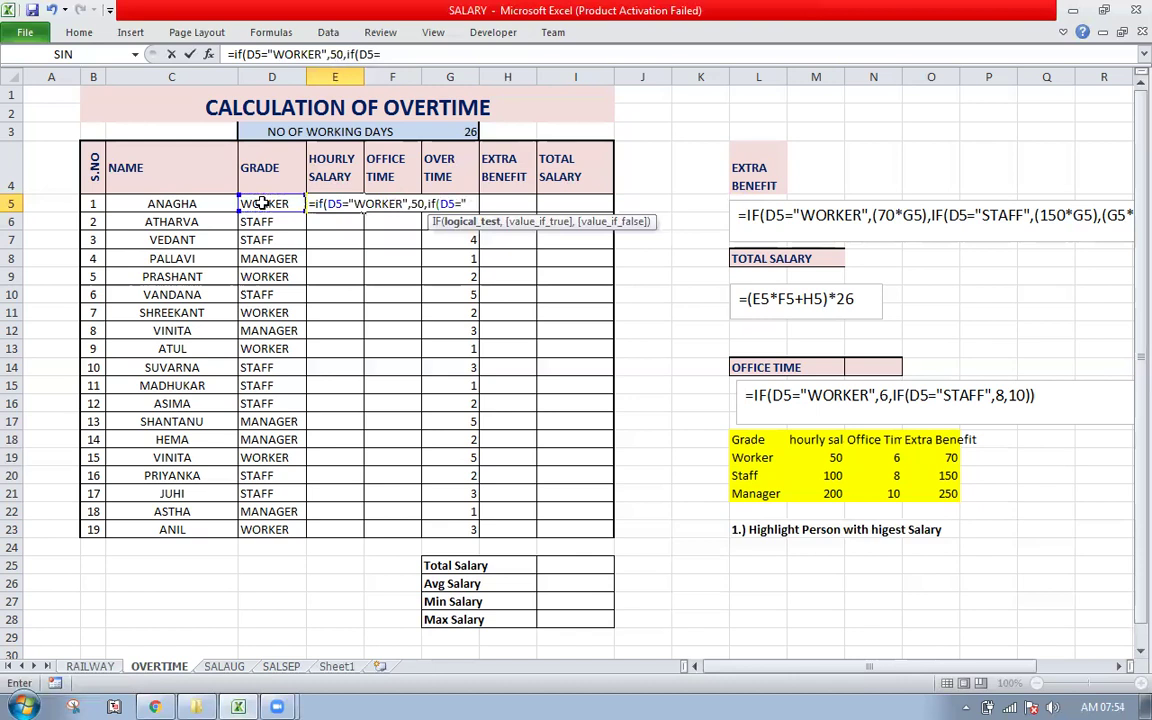
text(Staf)
key(BackSpace)
key(BackSpace)
key(BackSpace)
text(TAFF",)
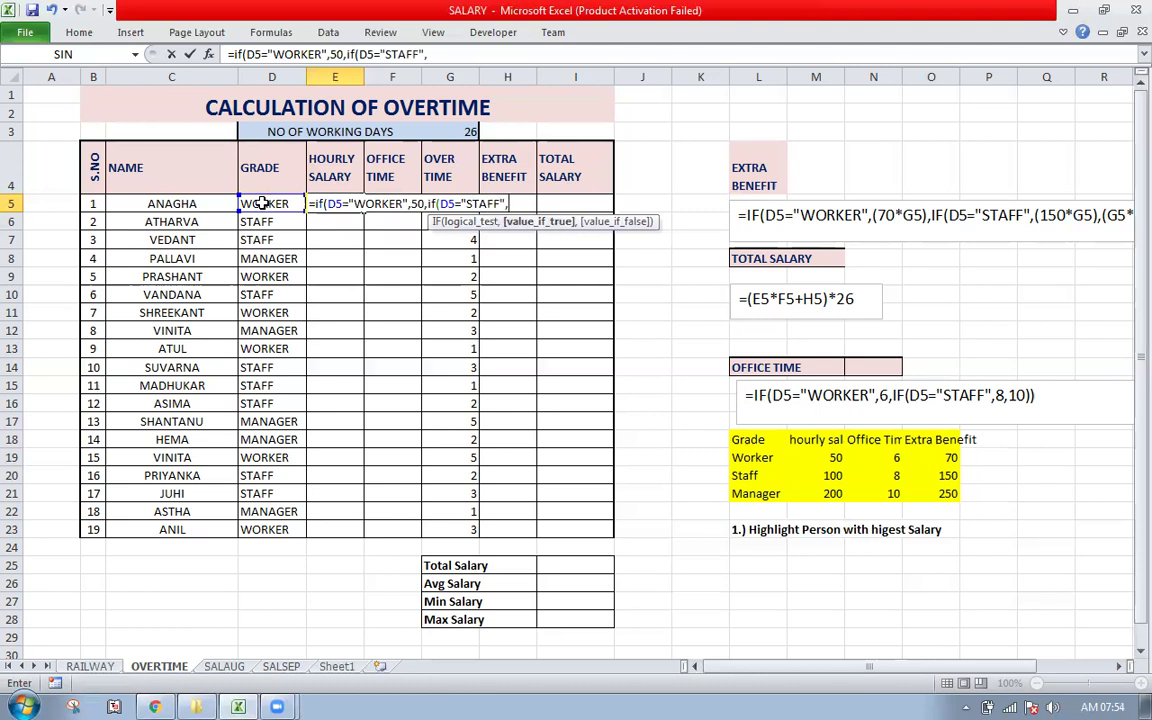
text(100,)
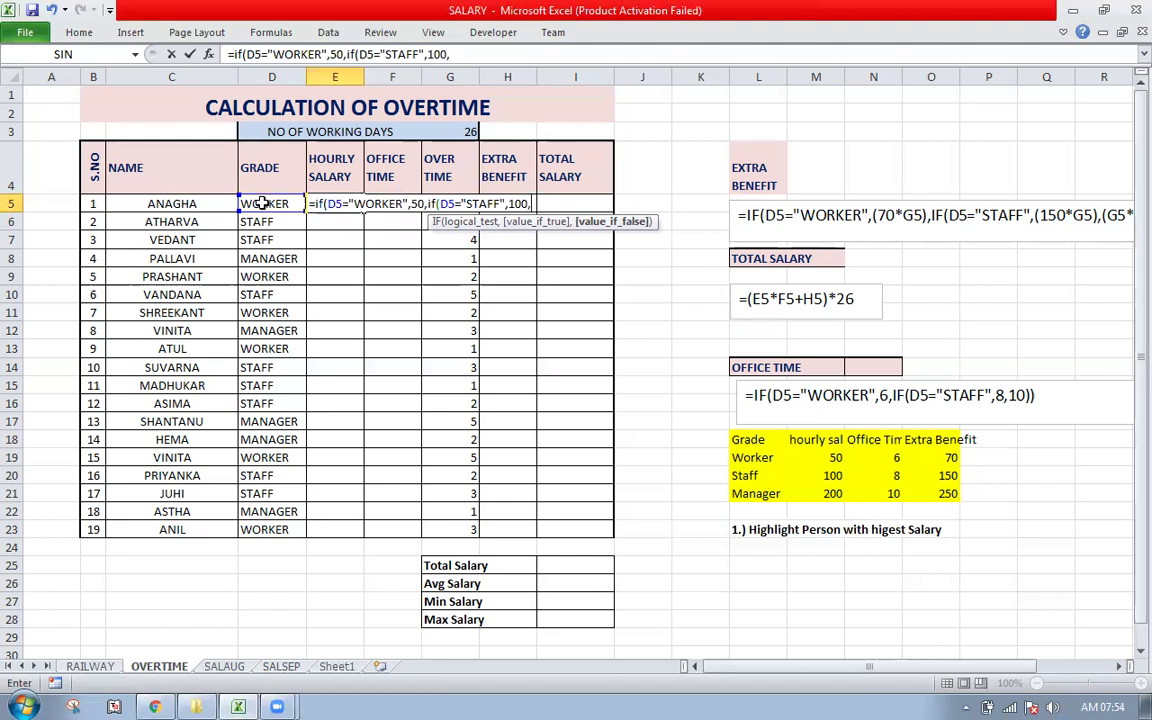
text(250)
text())
key(Return)
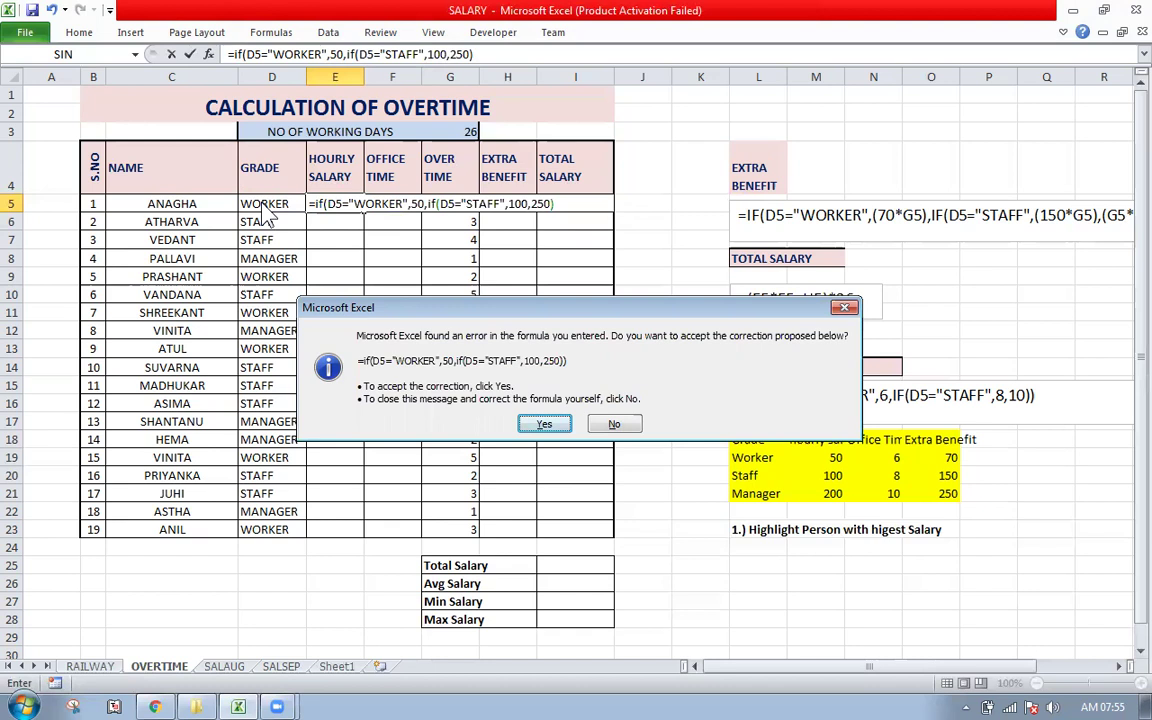
key(Return)
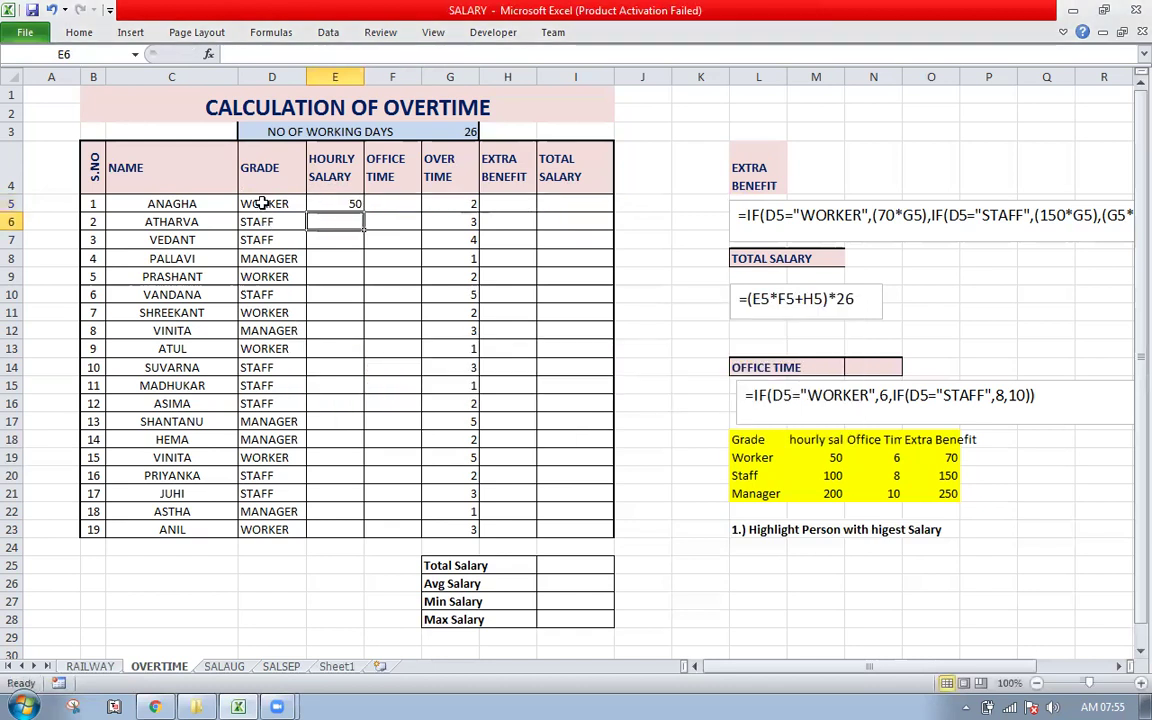
key(Up)
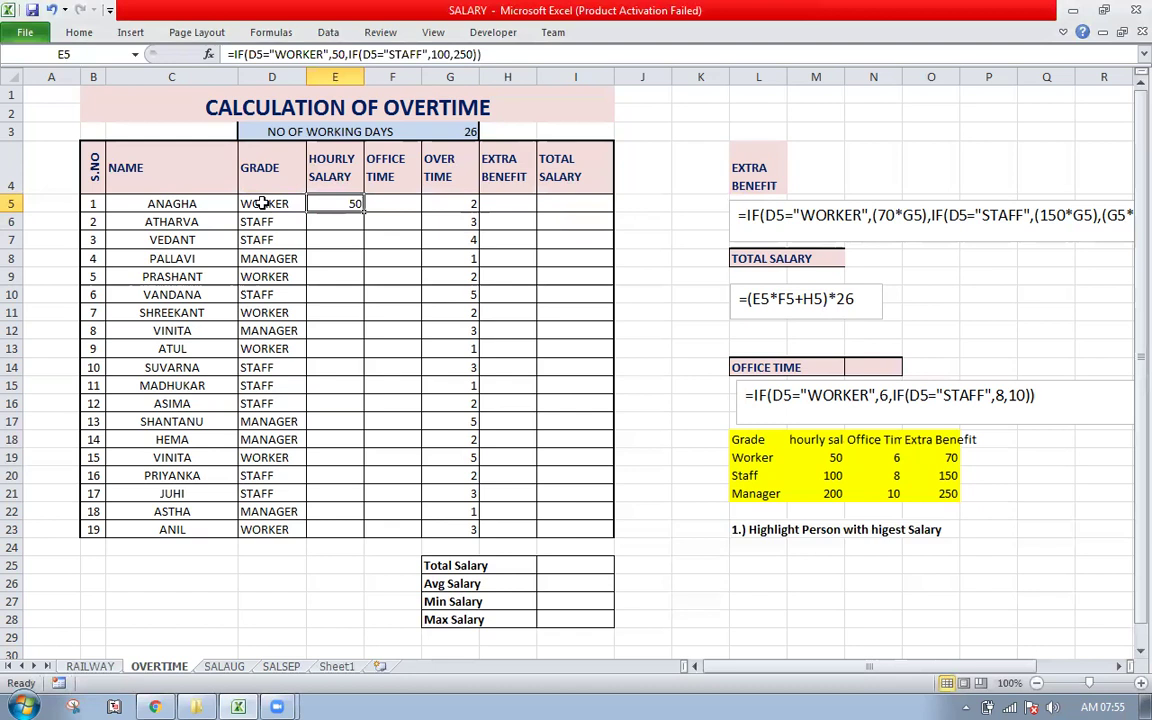
- Copy the nested IF formula in E5 down the HOURLY SALARY column through E23
key(ctrl+c)
key(shift+Down)
key(shift+Down)
key(shift+Down)
key(shift+Down)
key(shift+Down)
key(shift+Down)
key(shift+Down)
key(shift+Down)
key(shift+Down)
key(shift+Down)
key(shift+Down)
key(shift+Down)
key(shift+Down)
key(shift+Down)
key(shift+Down)
key(shift+Down)
key(shift+Down)
key(shift+Down)
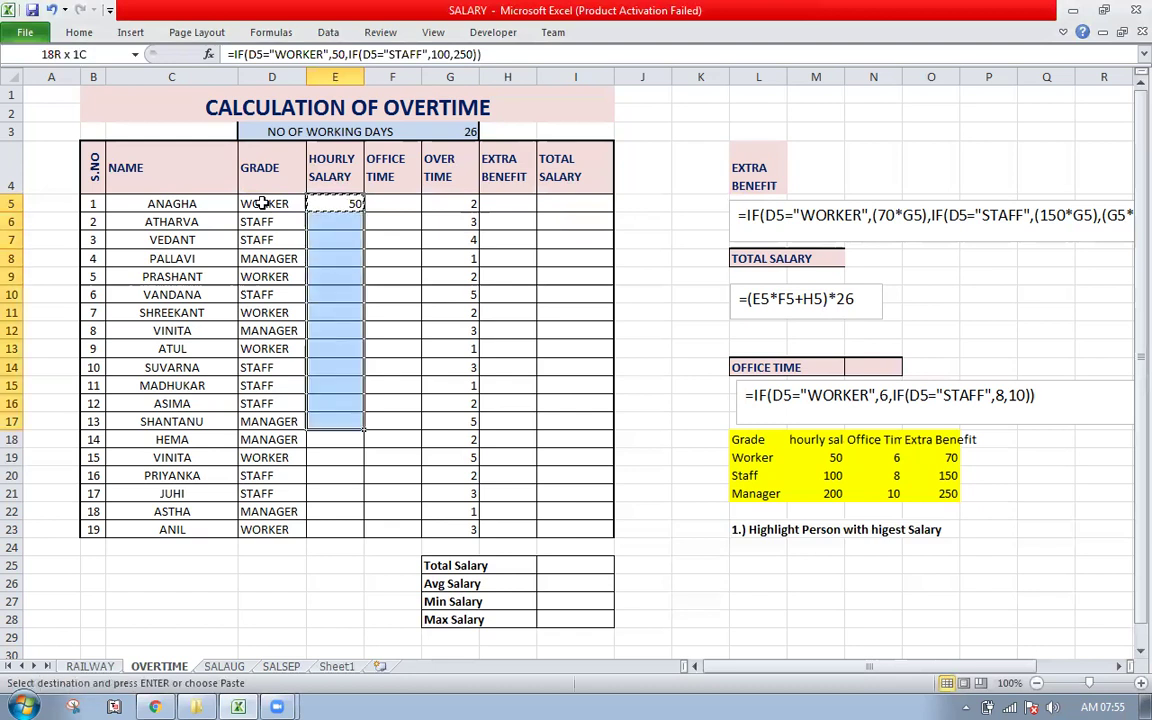
key(ctrl+v)
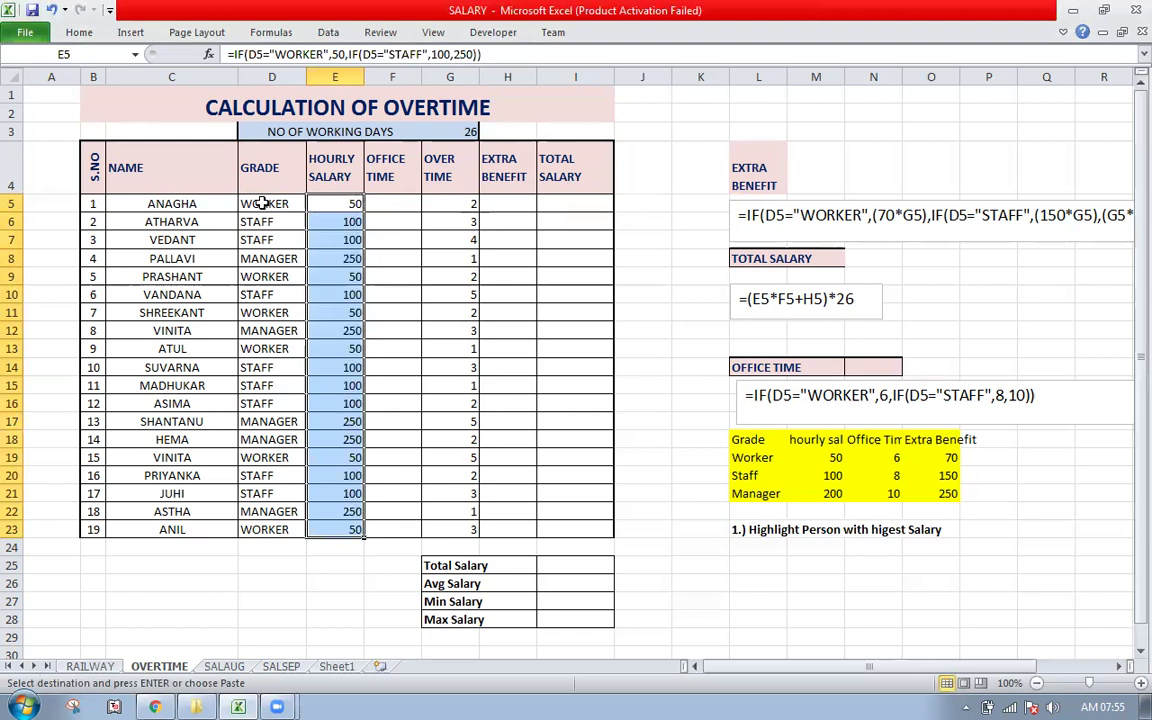
key(Escape)
key(Right)
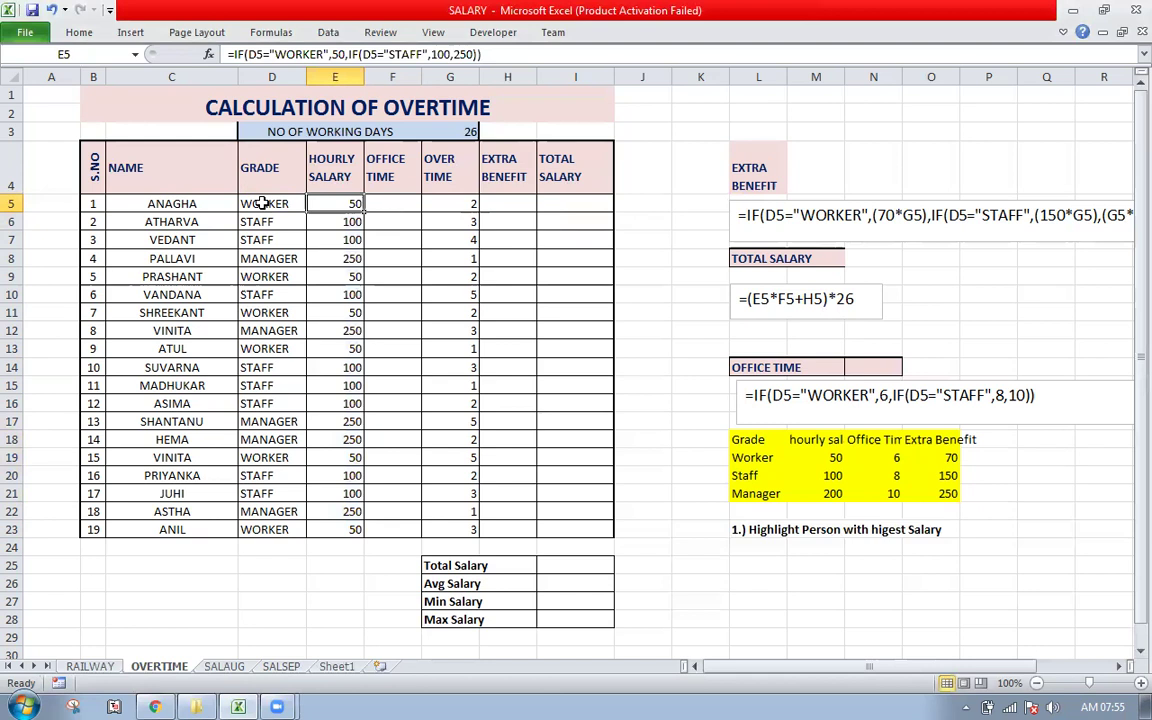
key(Right)
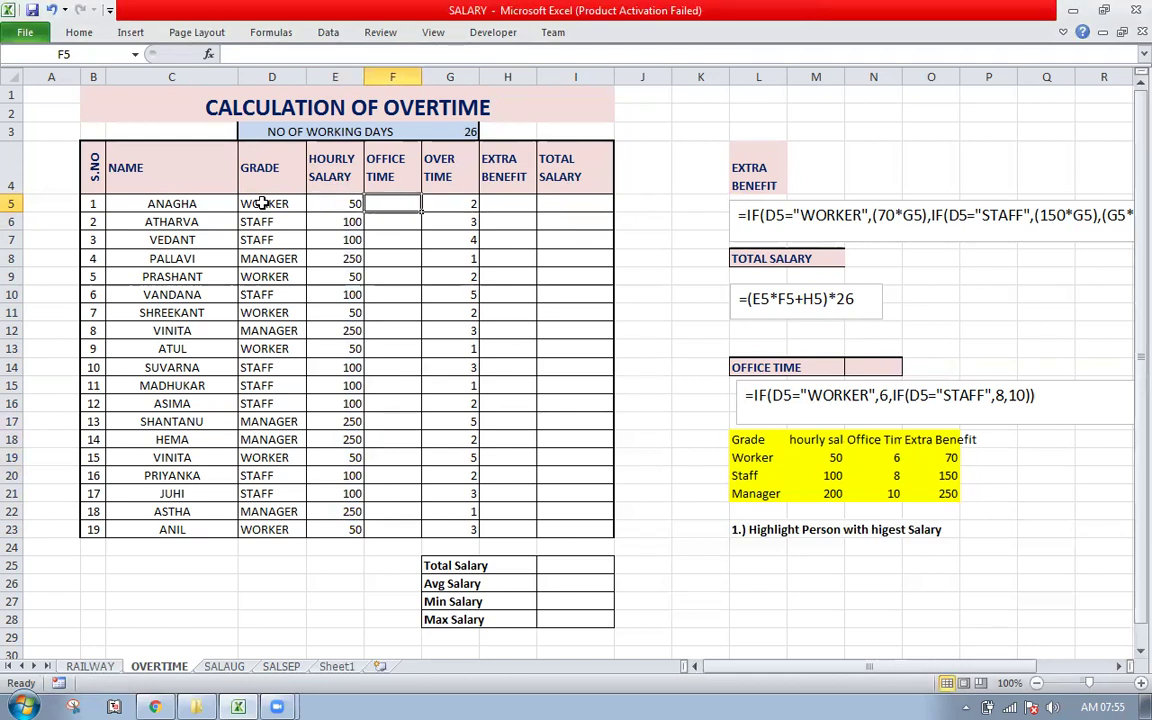
key(Left)
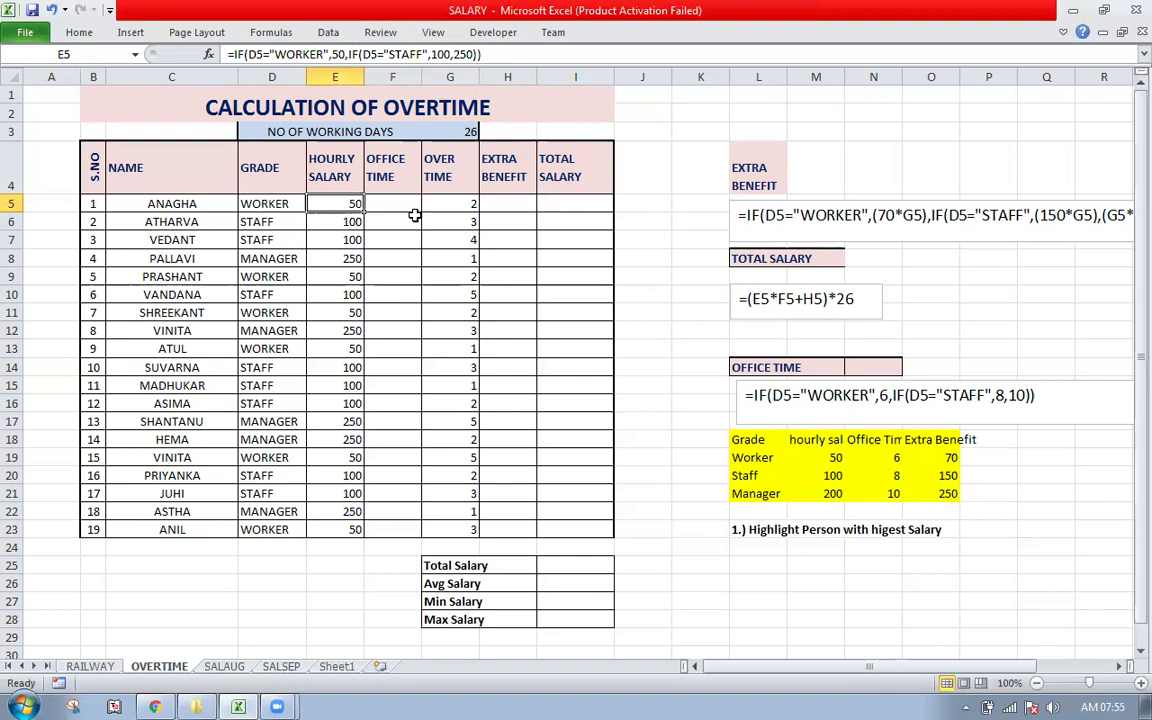
click(408, 205)
text(=)
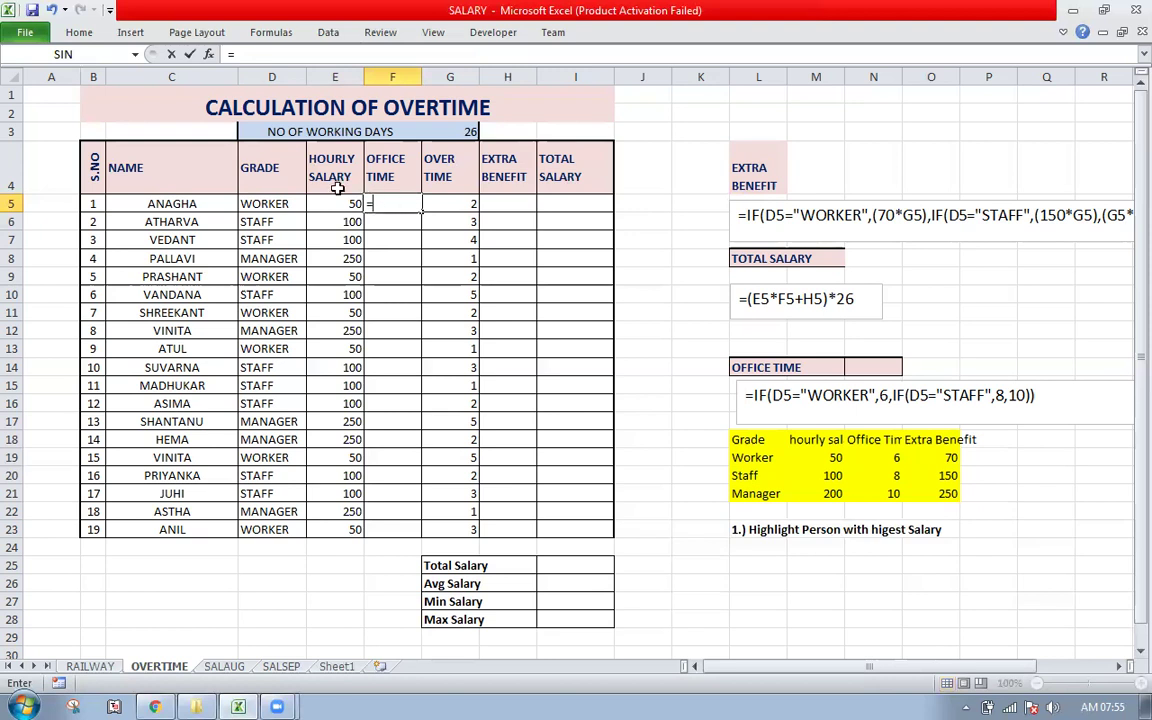
key(Escape)
- Copy the full formula text from E5 and paste it unchanged into OFFICE TIME cell F5
click(345, 202)
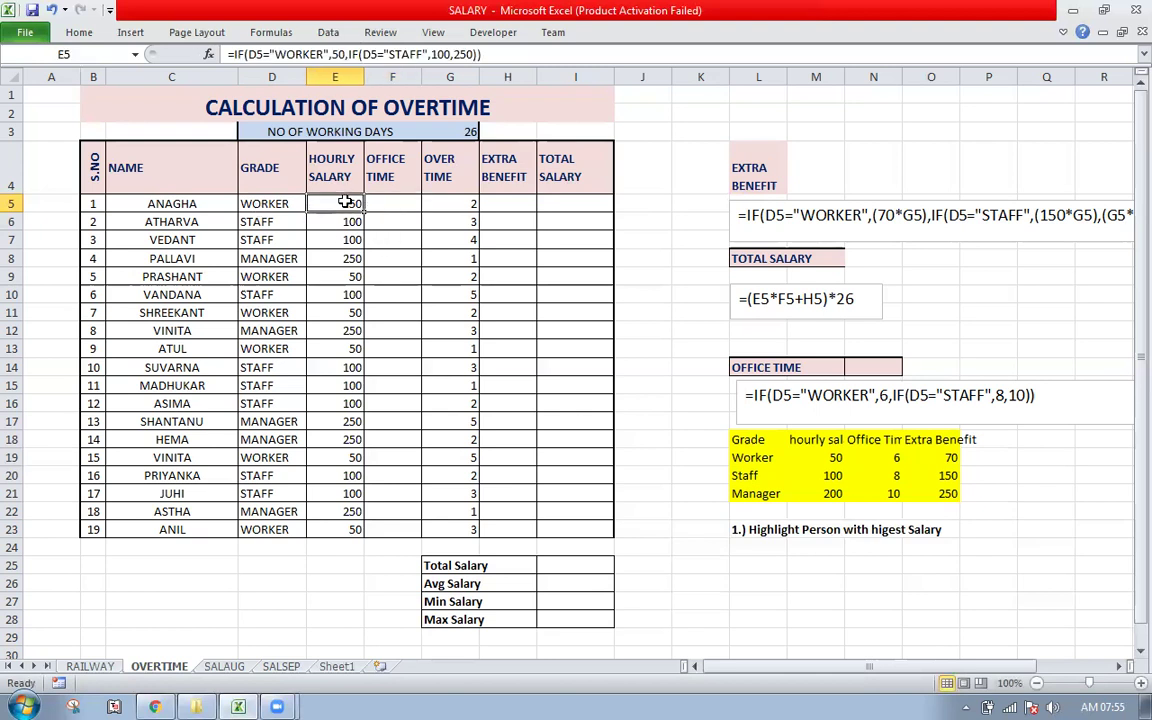
drag(479, 55, 162, 42)
key(ctrl+c)
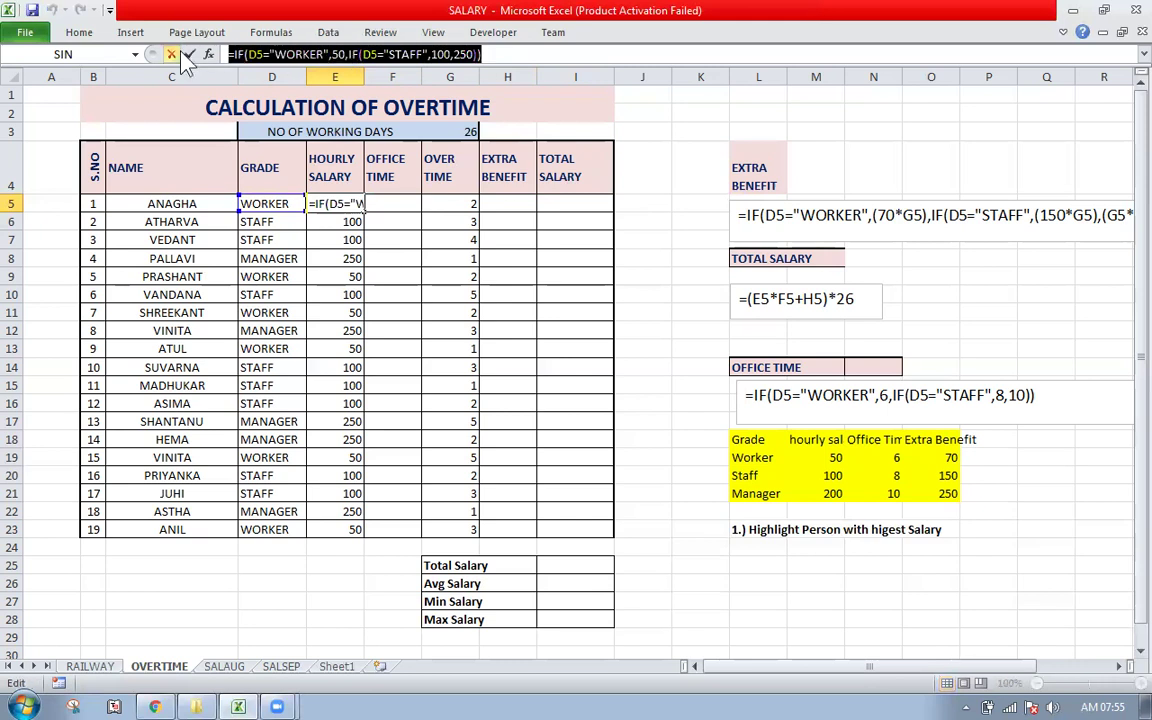
click(172, 55)
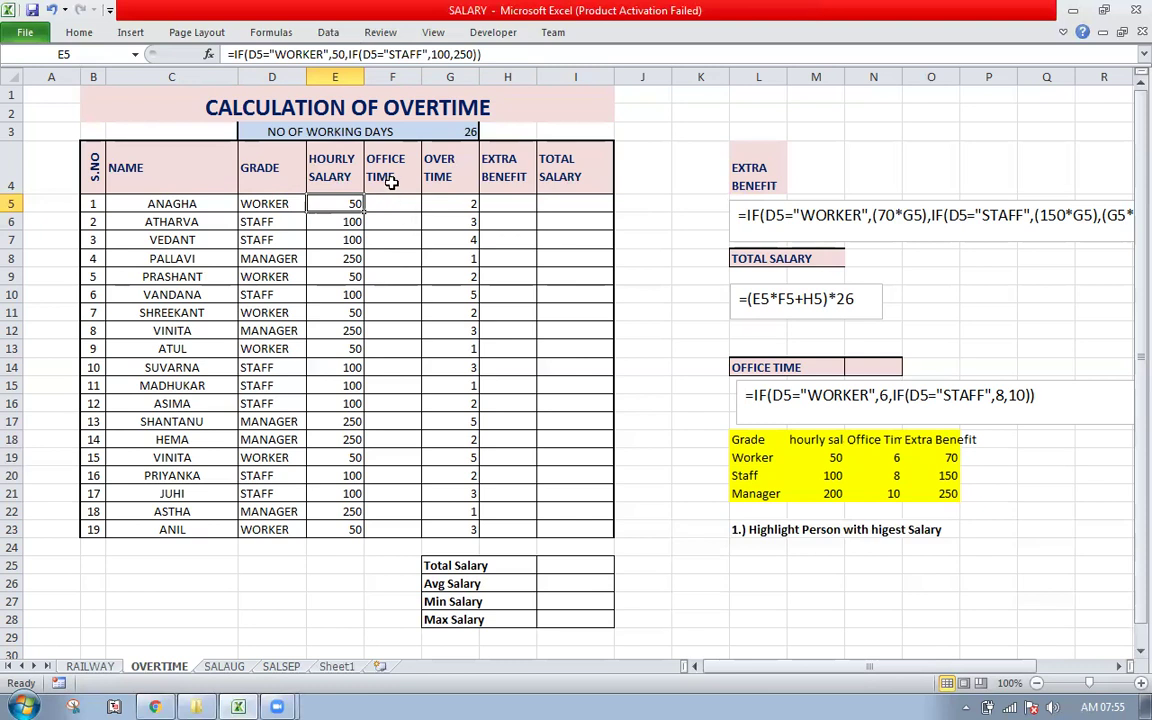
click(384, 203)
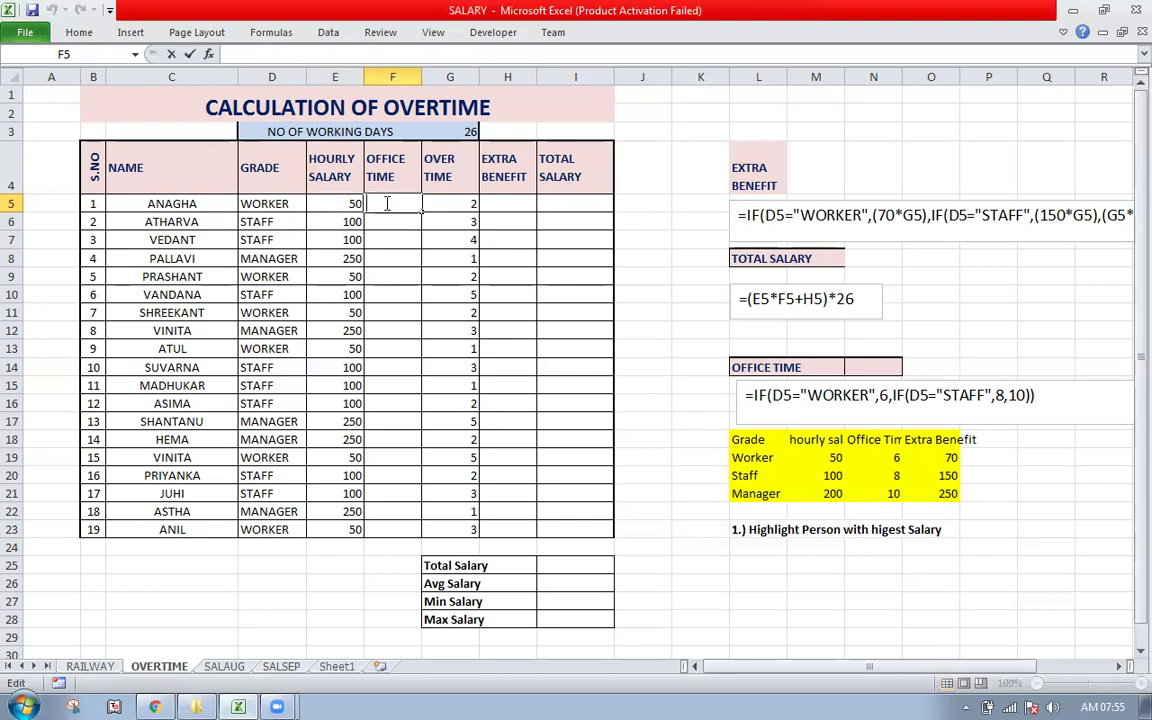
double_click(384, 203)
key(ctrl+v)
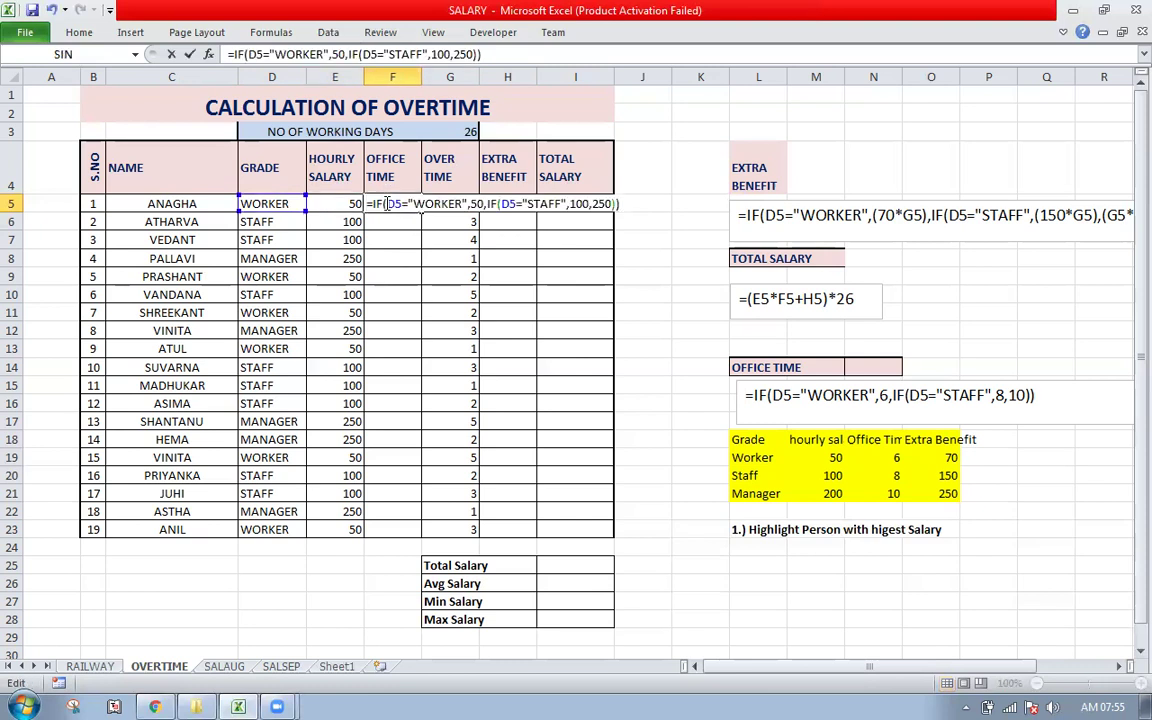
- Set the WORKER result in F5's pasted IF formula to 6
key(Left)
key(Left)
key(Left)
key(Left)
key(Left)
key(Left)
key(Left)
key(Left)
key(Left)
key(Left)
key(Left)
key(Left)
key(Left)
key(Left)
key(Left)
key(Left)
key(Left)
key(Left)
key(Left)
key(Left)
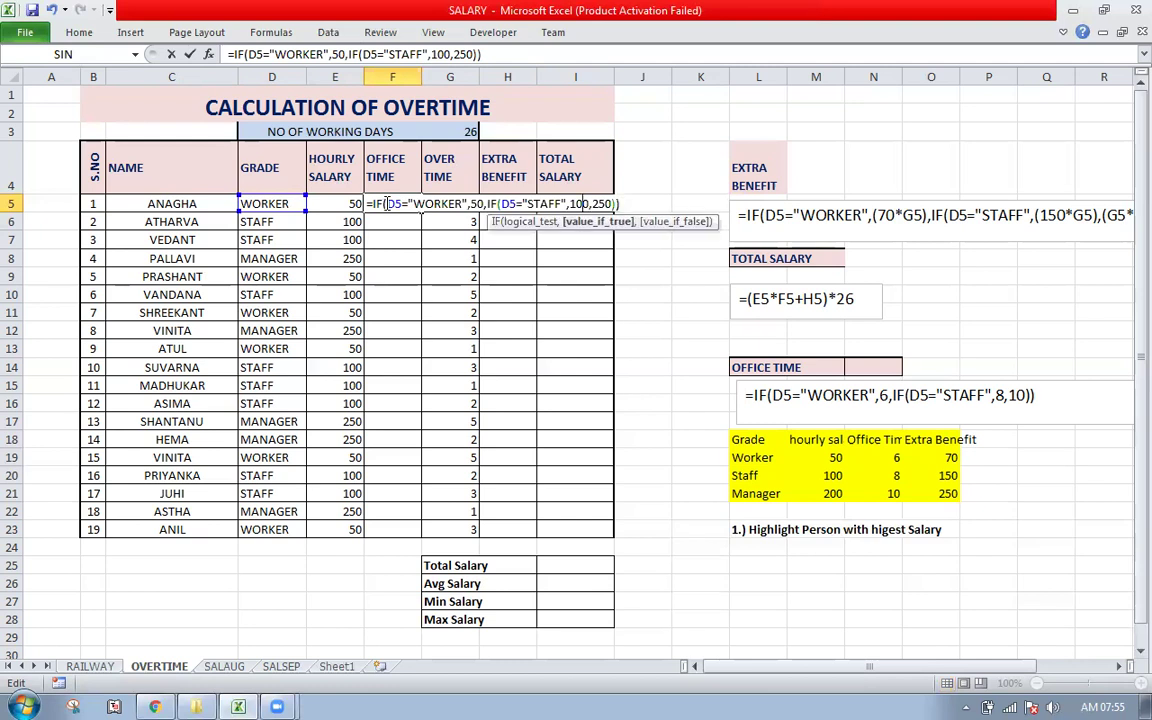
key(BackSpace)
key(BackSpace)
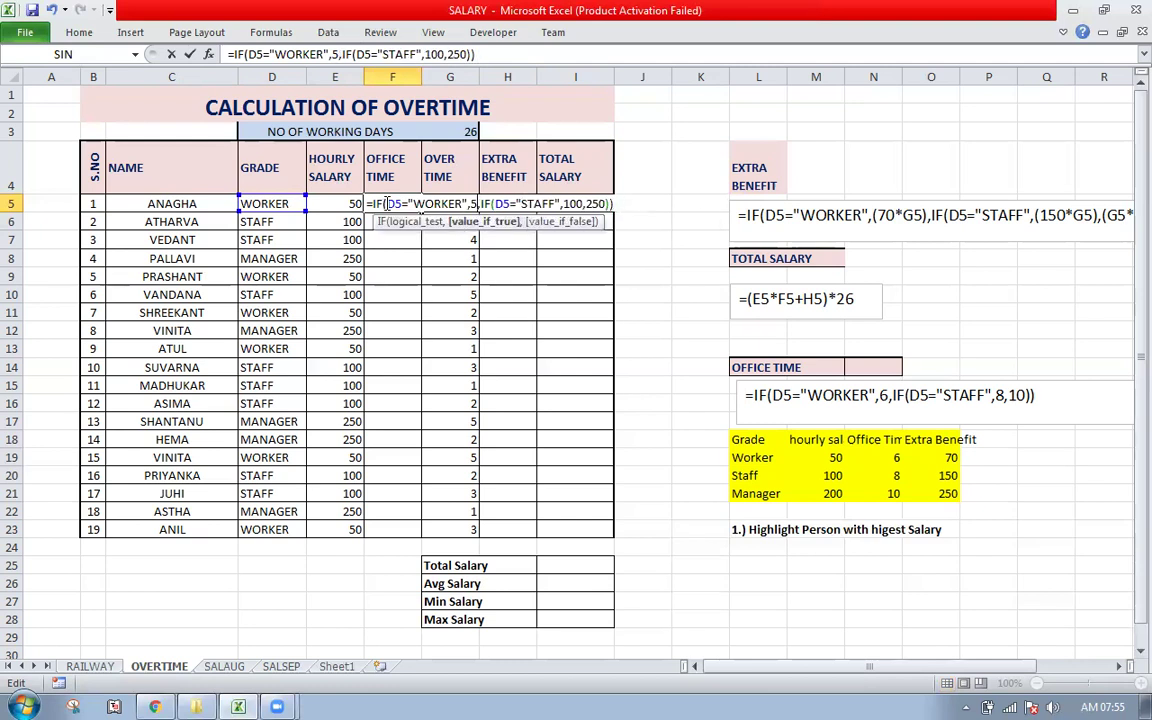
text(6)
- Set the STAFF result in F5's formula to 8 and the otherwise result to 10, and enter the formula
key(Right)
key(Right)
key(Right)
key(Right)
key(Right)
key(Right)
key(Right)
key(Right)
key(Right)
key(Right)
key(Right)
key(Right)
key(Right)
key(Right)
key(Right)
key(Right)
key(Right)
key(Right)
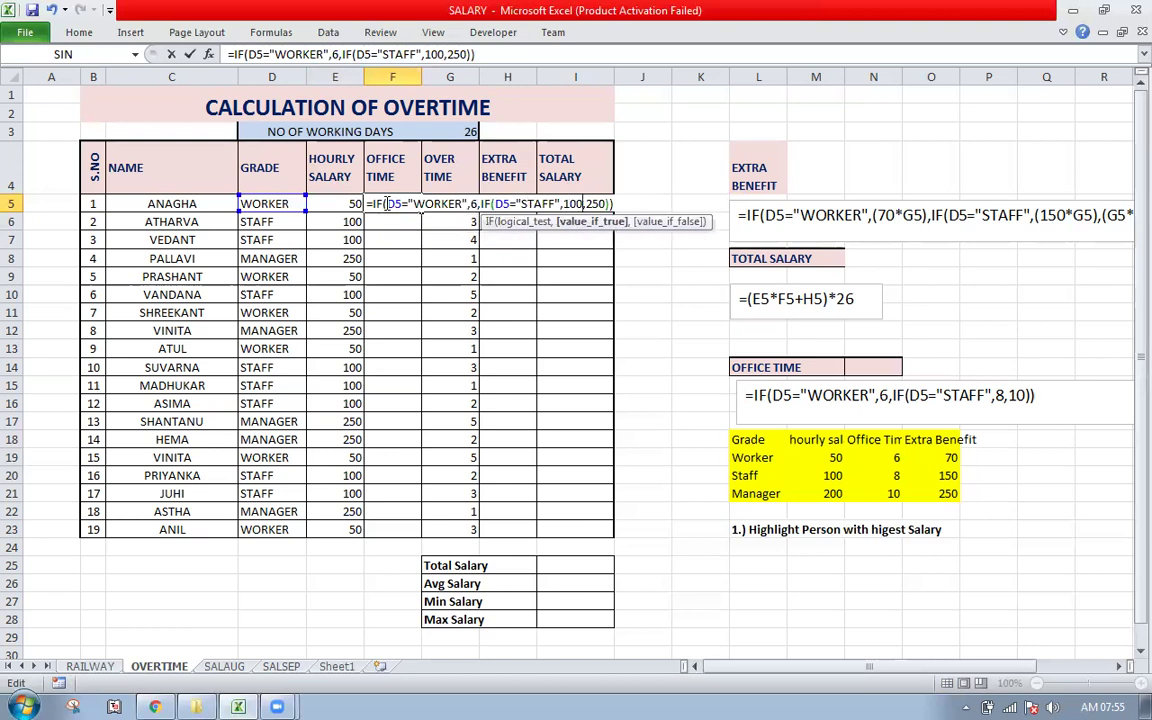
key(BackSpace)
key(BackSpace)
key(BackSpace)
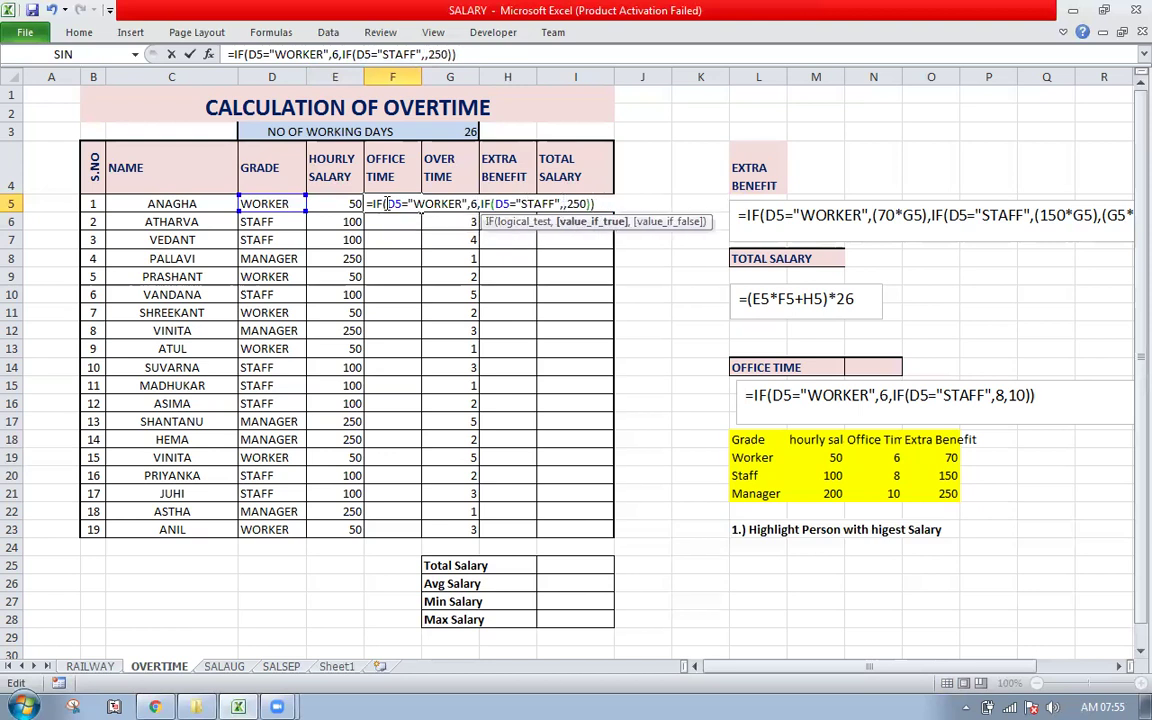
text(8)
key(BackSpace)
key(BackSpace)
key(BackSpace)
text(10)
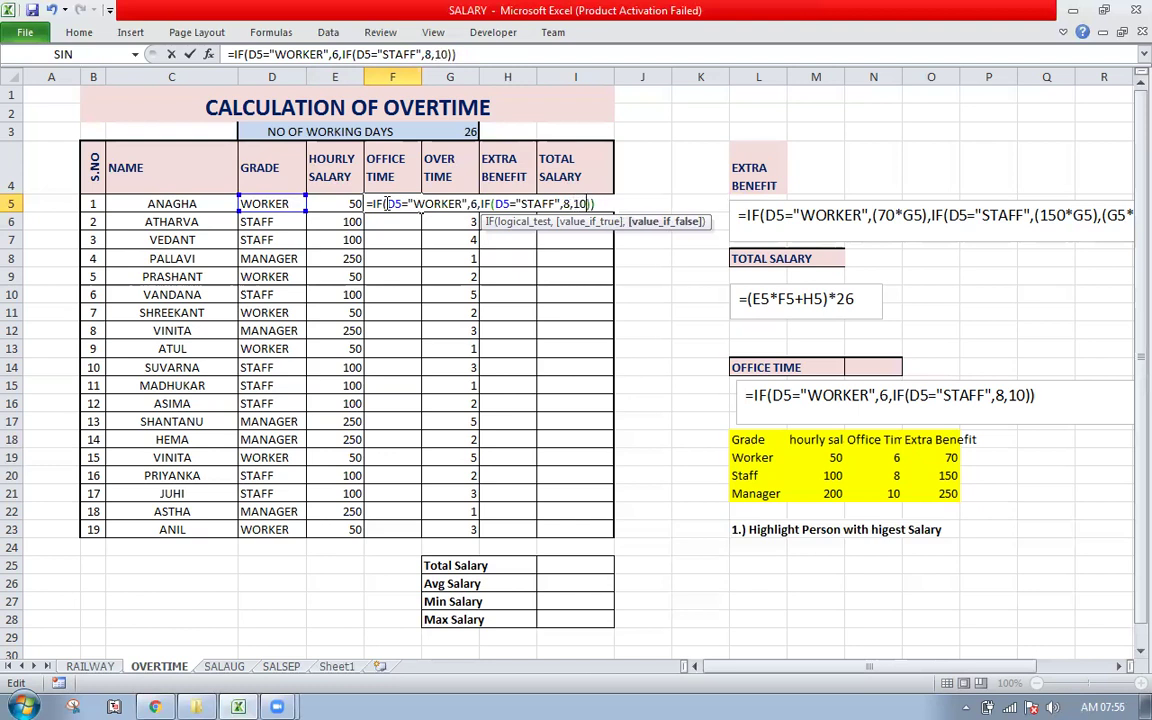
key(Return)
- Fill the F5 formula down the OFFICE TIME column through F23 and check the formula in F5
click(384, 203)
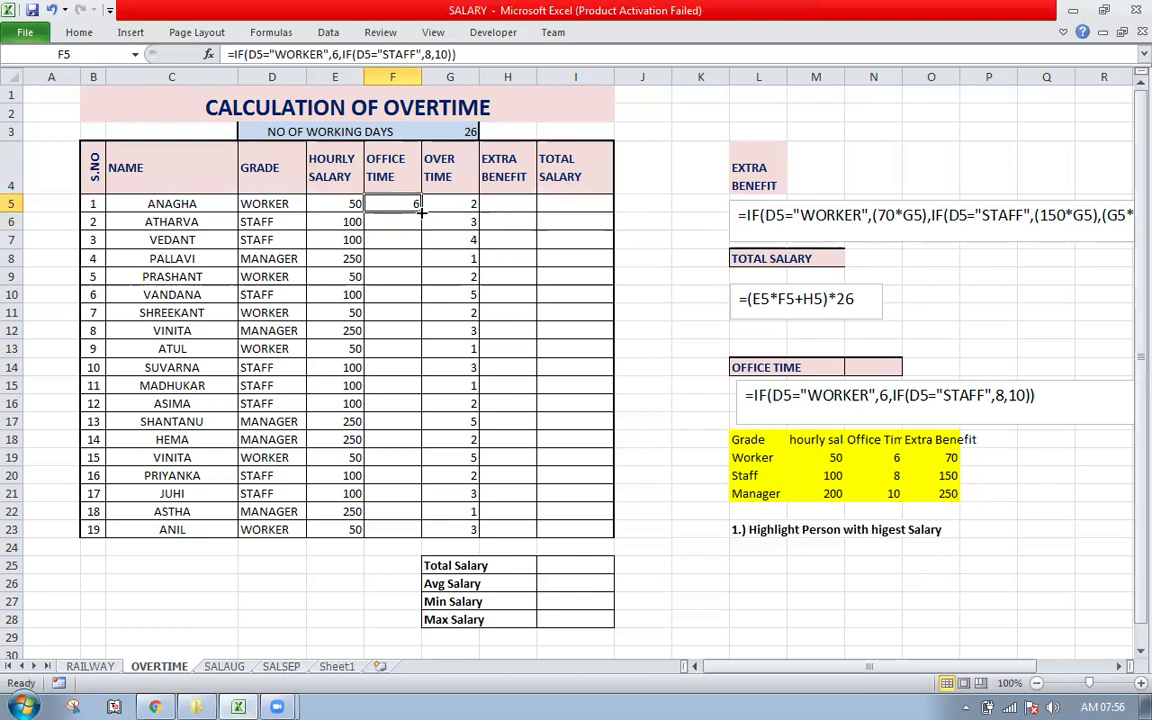
drag(421, 210, 450, 535)
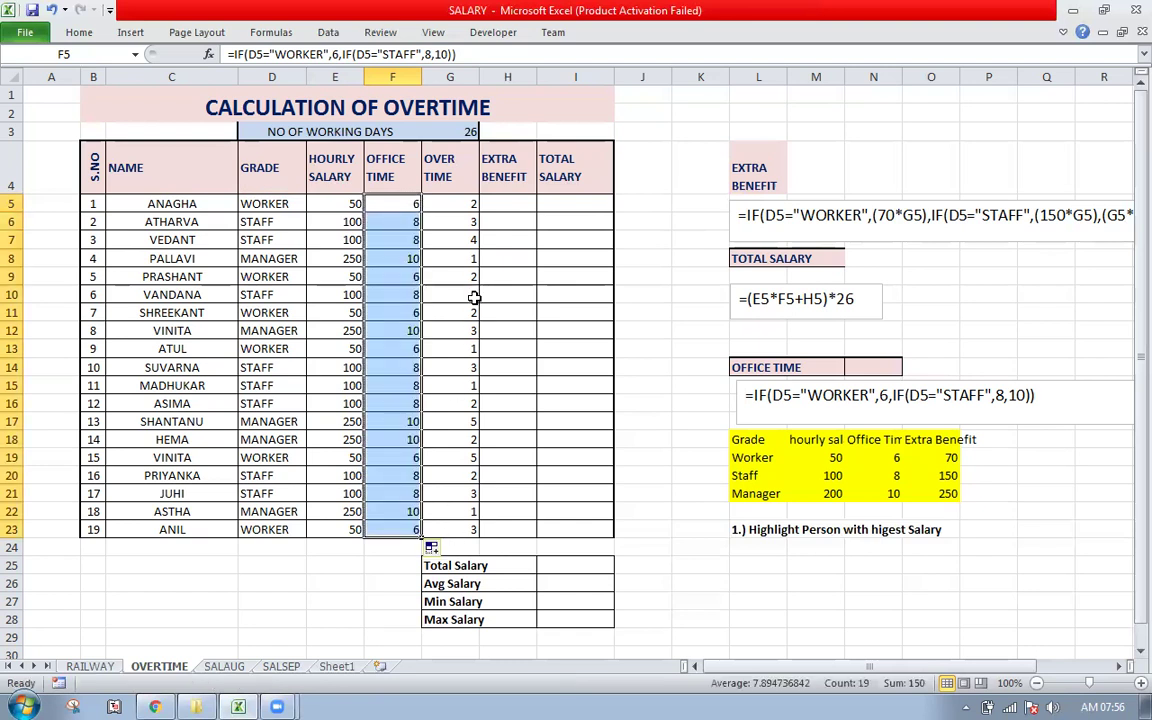
click(393, 204)
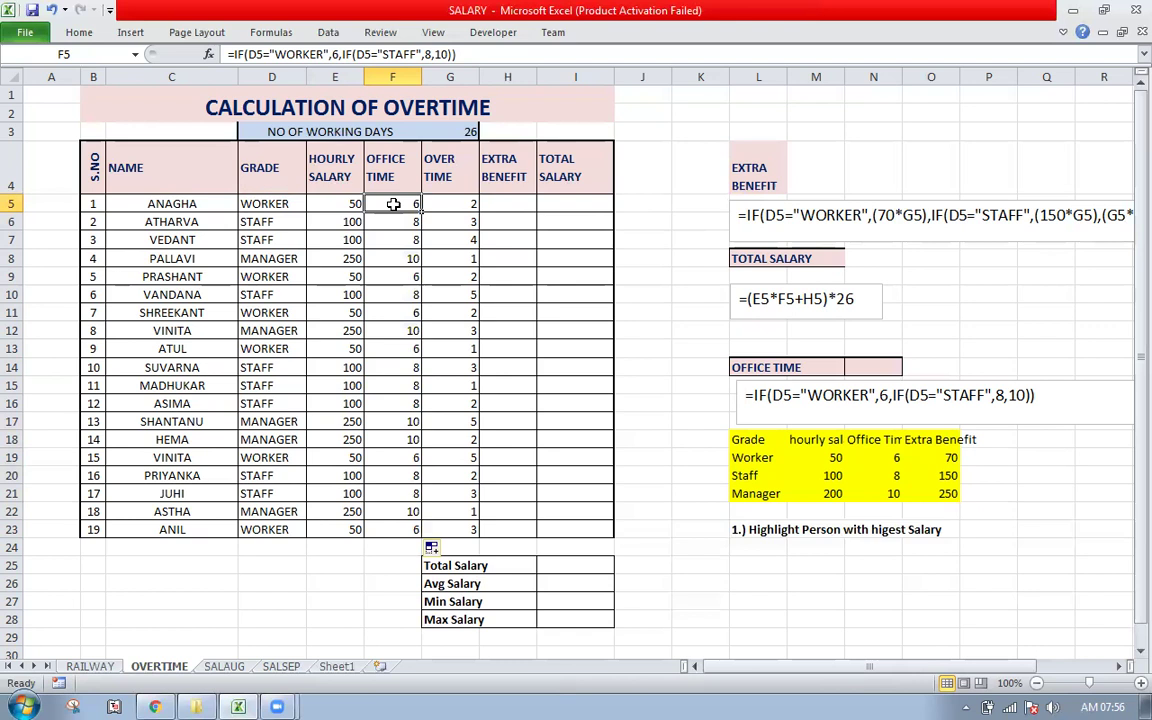
double_click(393, 204)
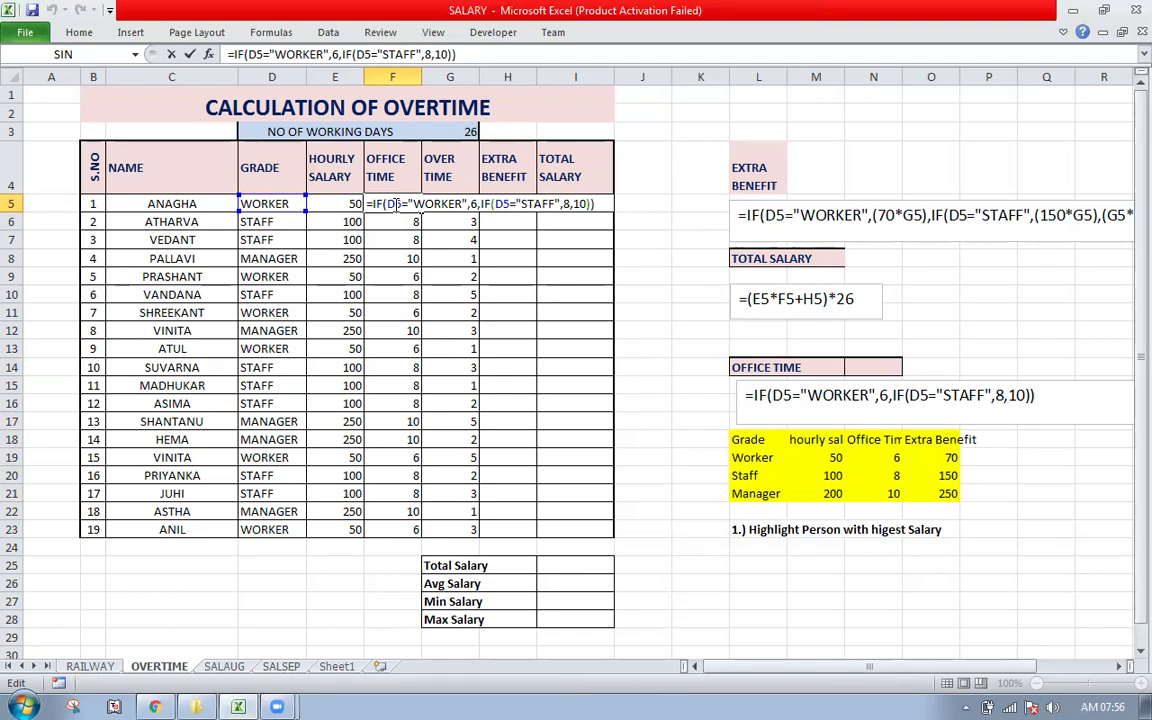
key(Return)
- Examine the OVER TIME hours in G5:G23 beside the empty EXTRA BENEFIT column
key(Up)
key(Right)
key(Right)
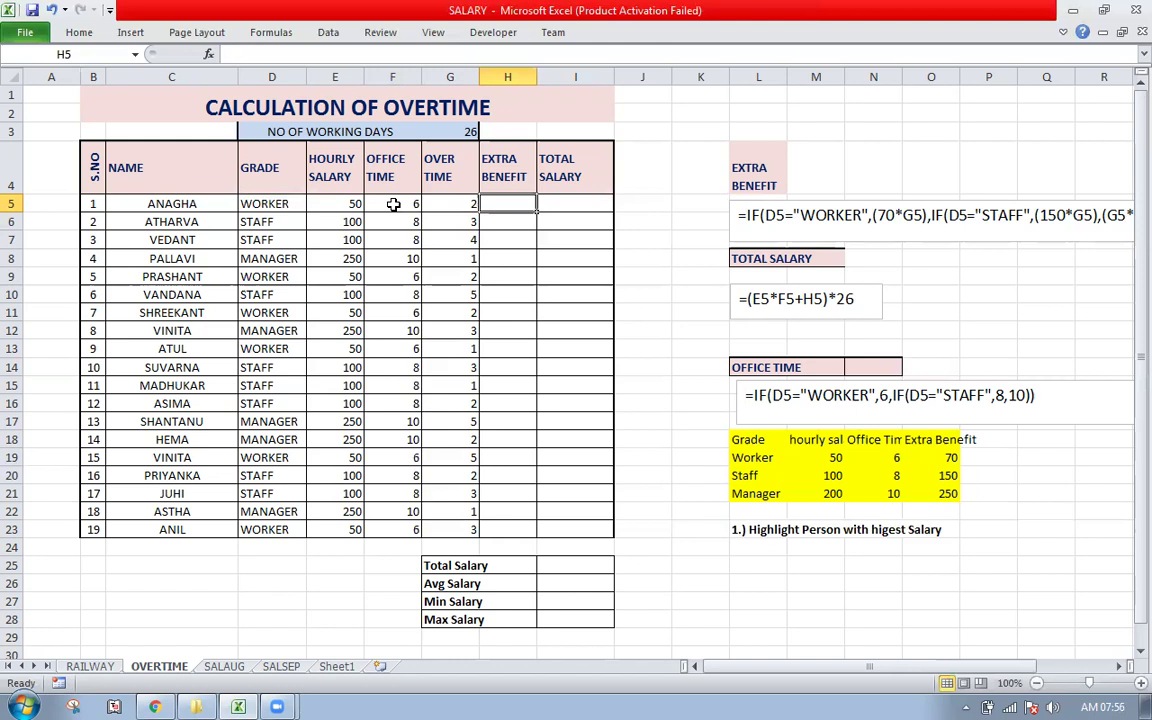
key(Left)
key(Right)
key(Left)
key(Right)
key(Left)
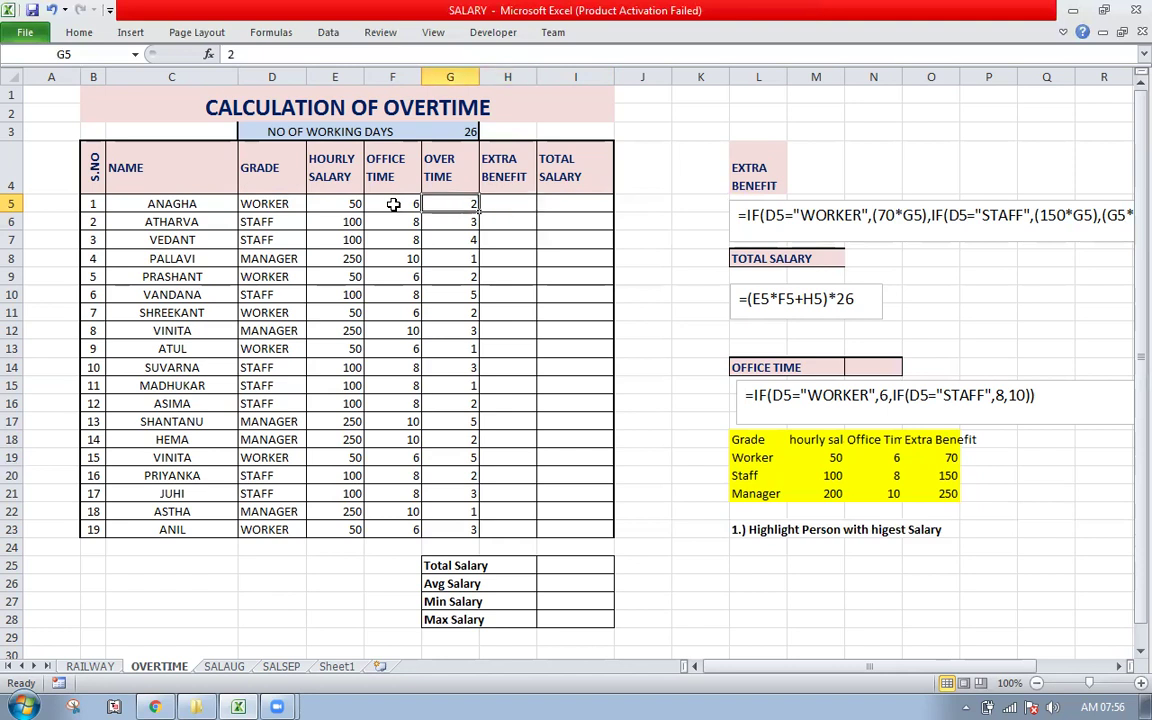
key(shift+Down)
key(shift+Down)
key(shift+Down)
key(shift+Down)
key(shift+Down)
key(shift+Down)
key(shift+Down)
key(shift+Down)
key(shift+Down)
key(shift+Down)
key(shift+Down)
key(shift+Down)
key(shift+Down)
key(shift+Down)
key(shift+Down)
key(shift+Down)
key(shift+Down)
key(shift+Down)
key(shift+Down)
key(shift+Up)
key(Right)
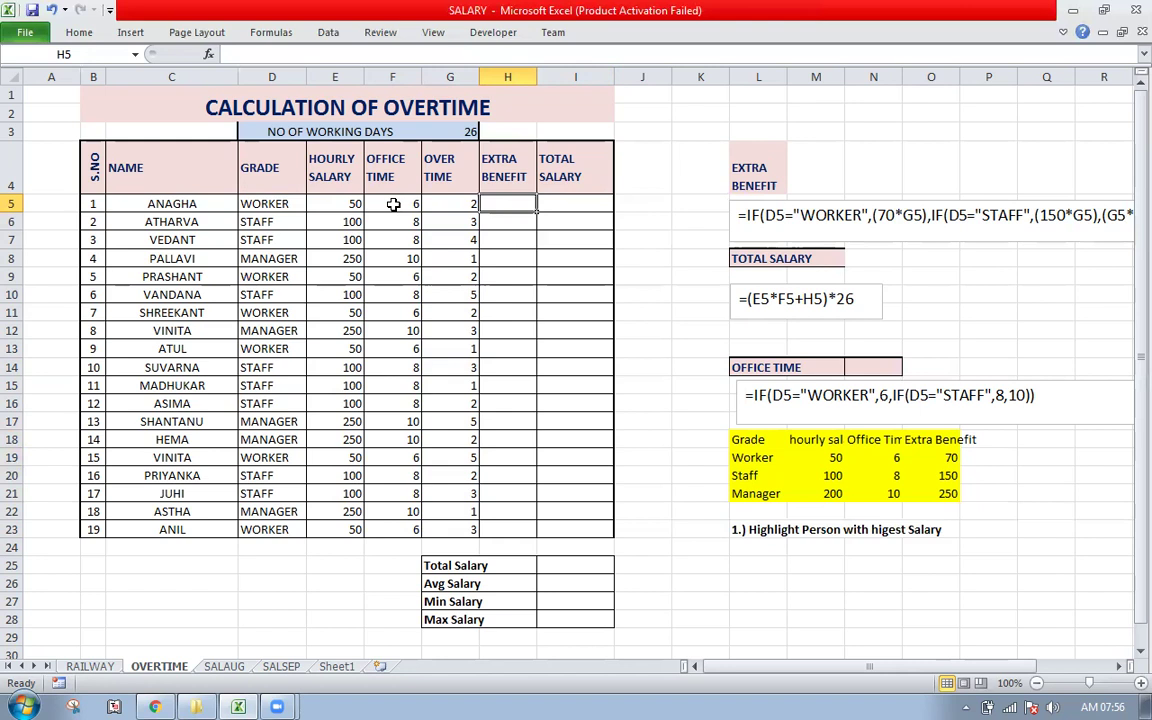
text(=)
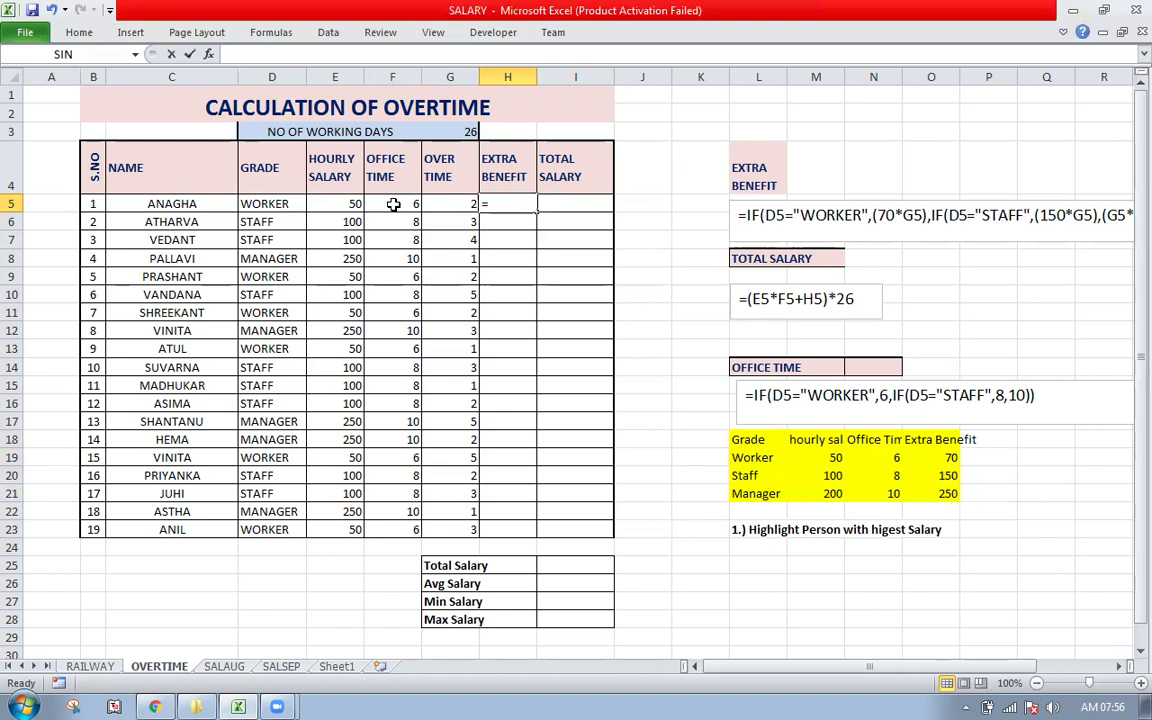
key(BackSpace)
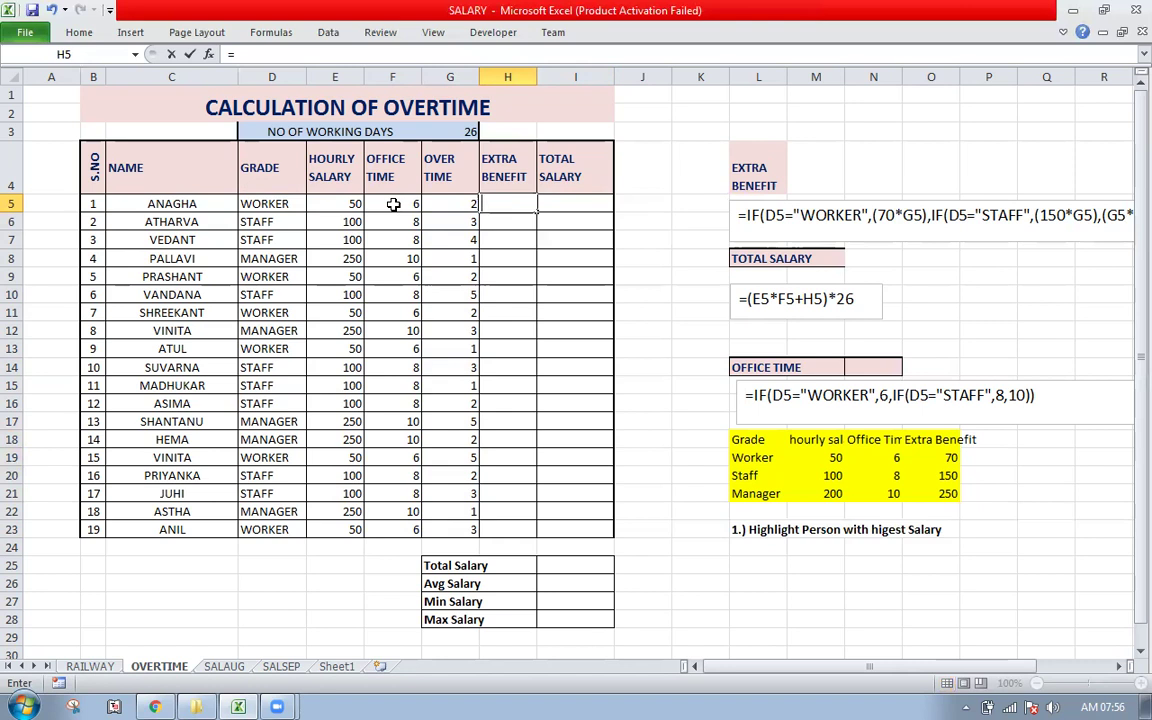
- Copy the complete IF formula text from E5 and paste it into H5 under EXTRA BENEFIT
click(393, 204)
key(Left)
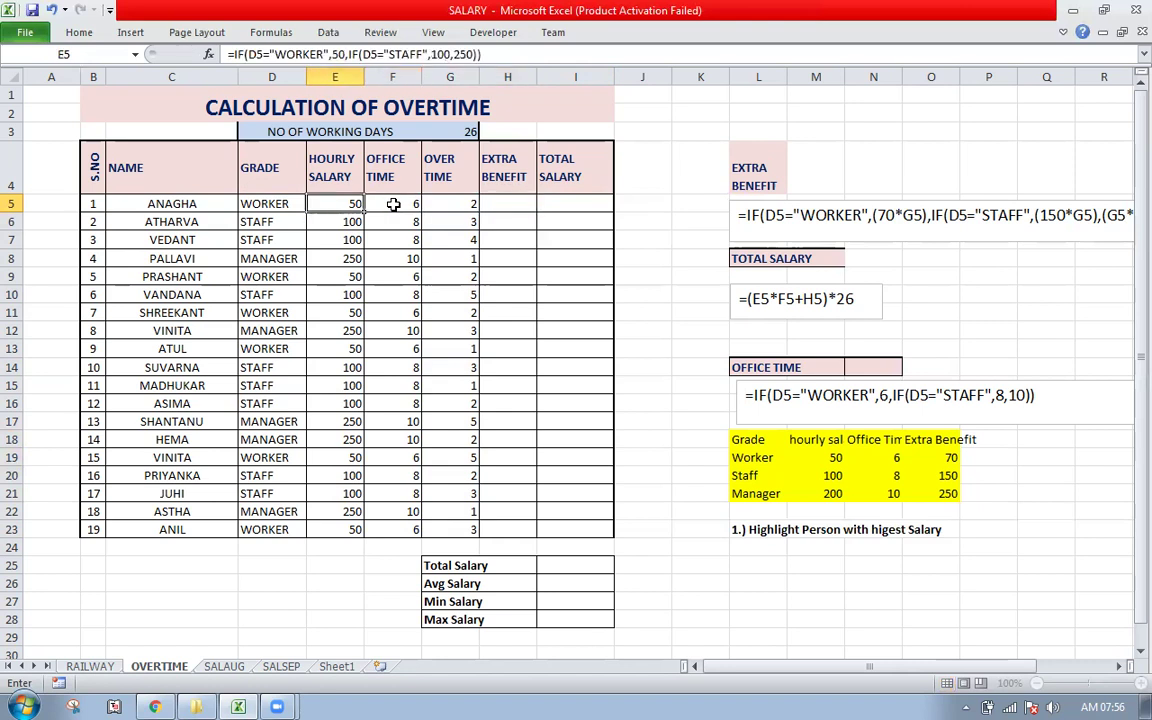
key(F2)
key(shift+Left)
key(shift+Left)
key(shift+Left)
key(shift+Left)
key(shift+Left)
key(shift+Left)
key(shift+Left)
key(shift+Left)
key(shift+Left)
key(shift+Left)
key(shift+Left)
key(shift+Left)
key(shift+Left)
key(shift+Left)
key(shift+Left)
key(shift+Left)
key(shift+Left)
key(shift+Left)
key(shift+Left)
key(shift+Left)
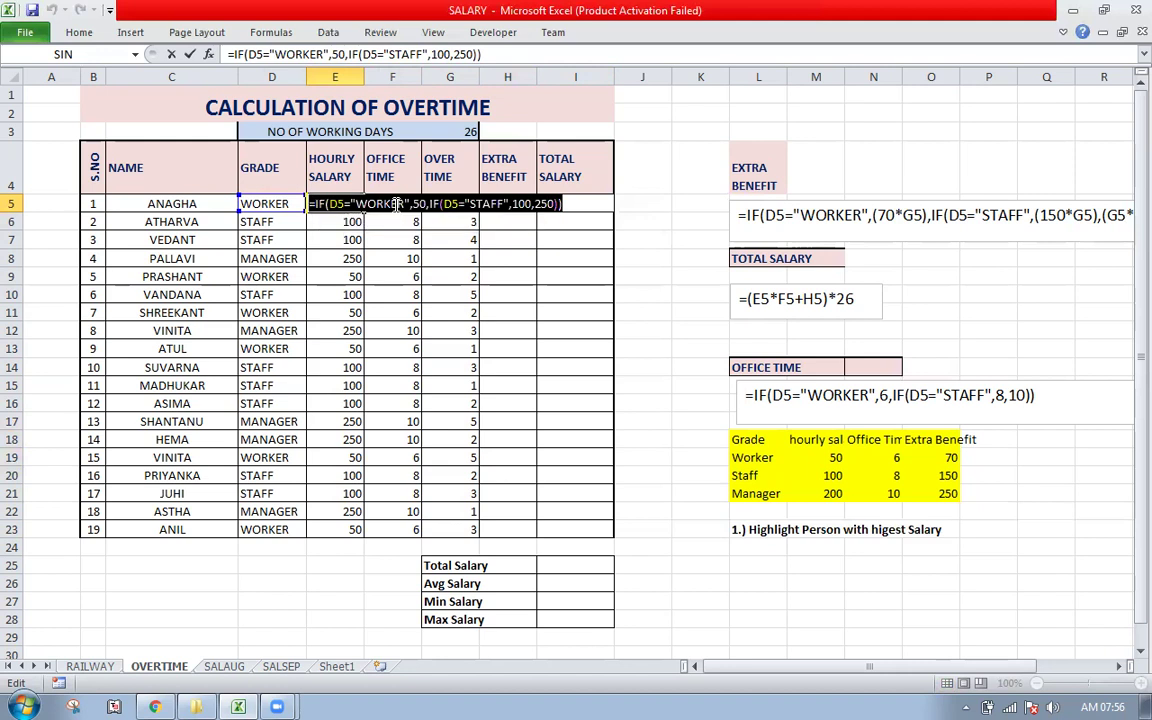
key(Escape)
key(Right)
key(Right)
key(Right)
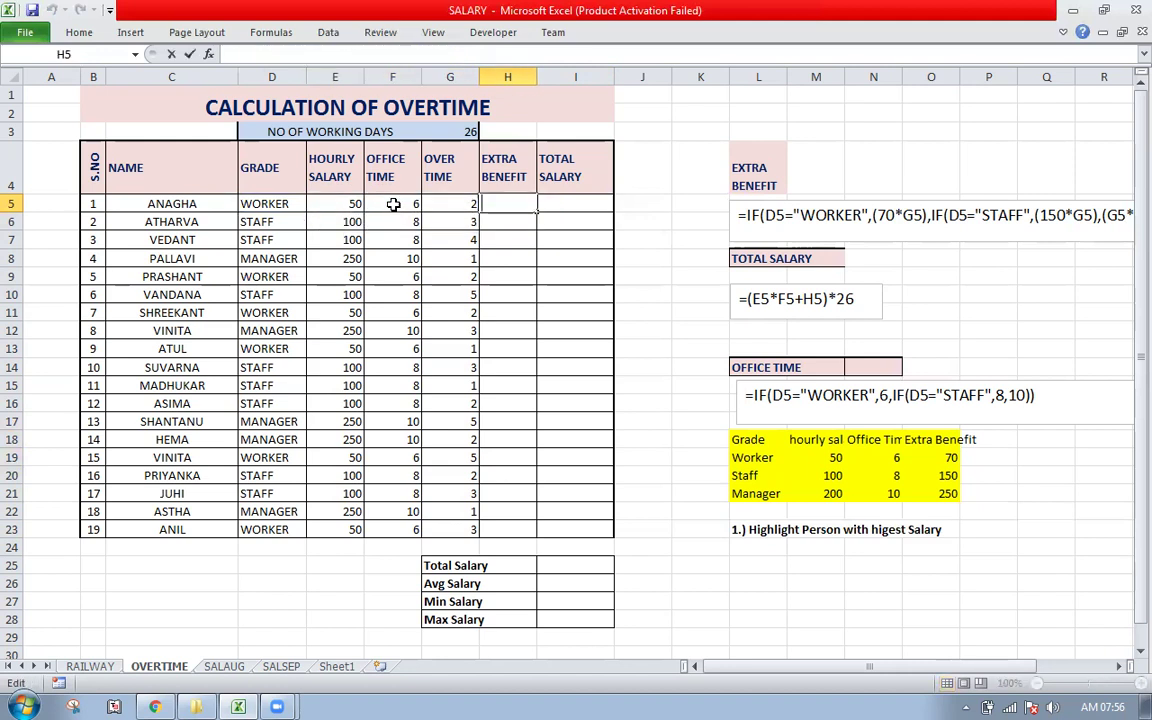
key(ctrl+v)
- Set the WORKER result in H5's pasted IF formula to G5*70 and enter the formula
key(Left)
key(Left)
key(Left)
key(Left)
key(Left)
key(Left)
key(Left)
key(Left)
key(Left)
key(Left)
key(Left)
key(Left)
key(Left)
key(Left)
key(Left)
key(Left)
key(Left)
key(Left)
key(Left)
key(Left)
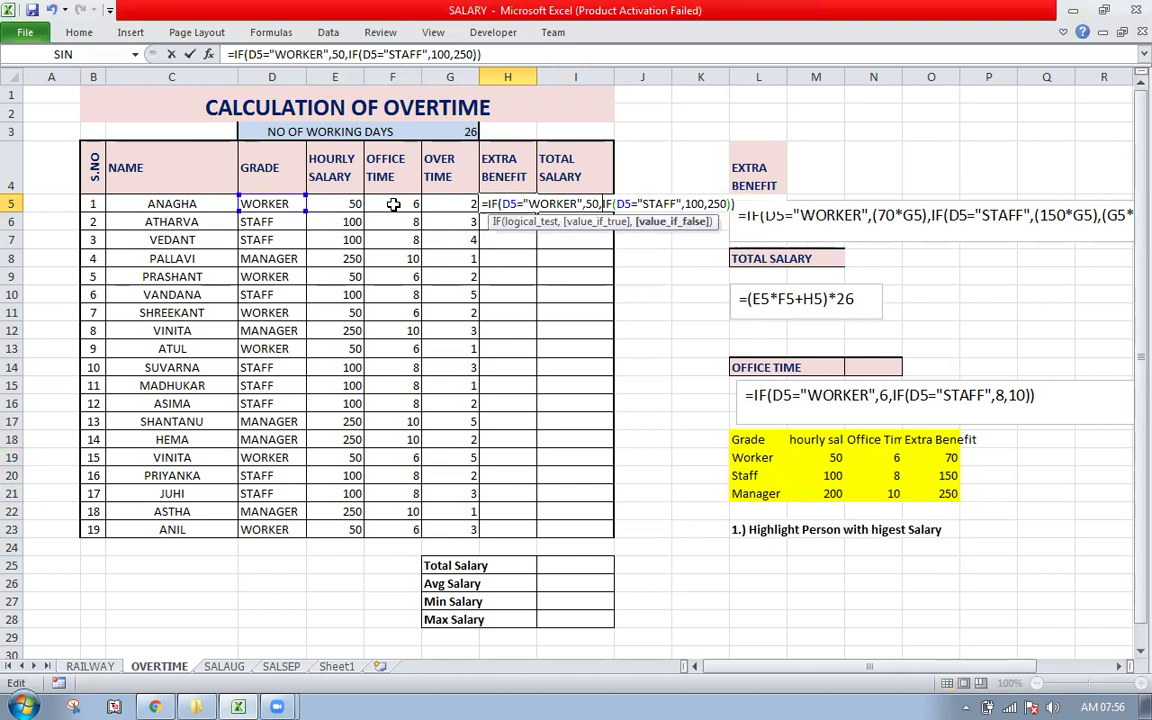
key(Left)
key(Left)
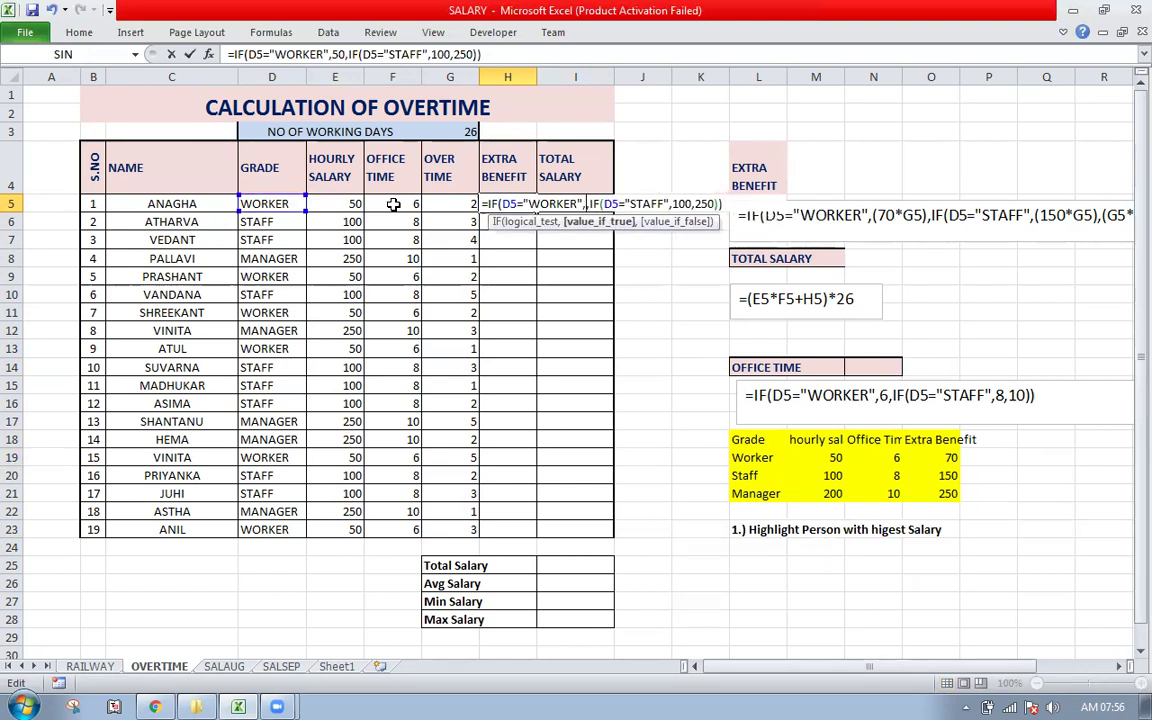
key(Delete)
key(Delete)
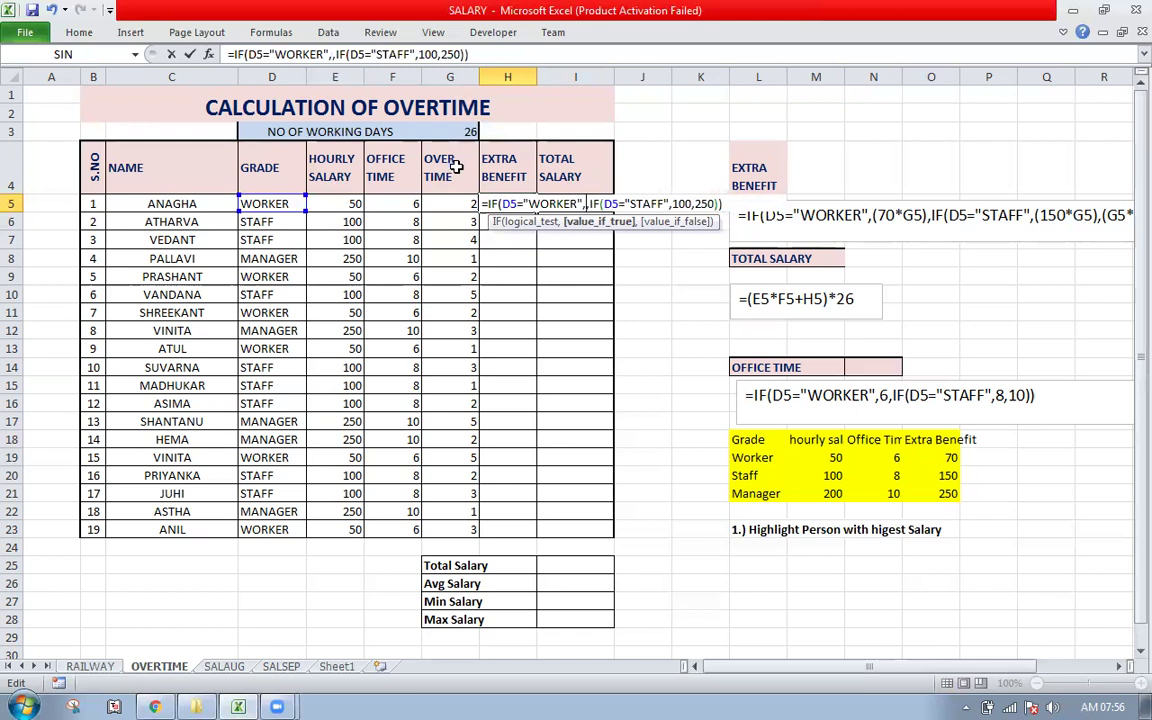
click(455, 205)
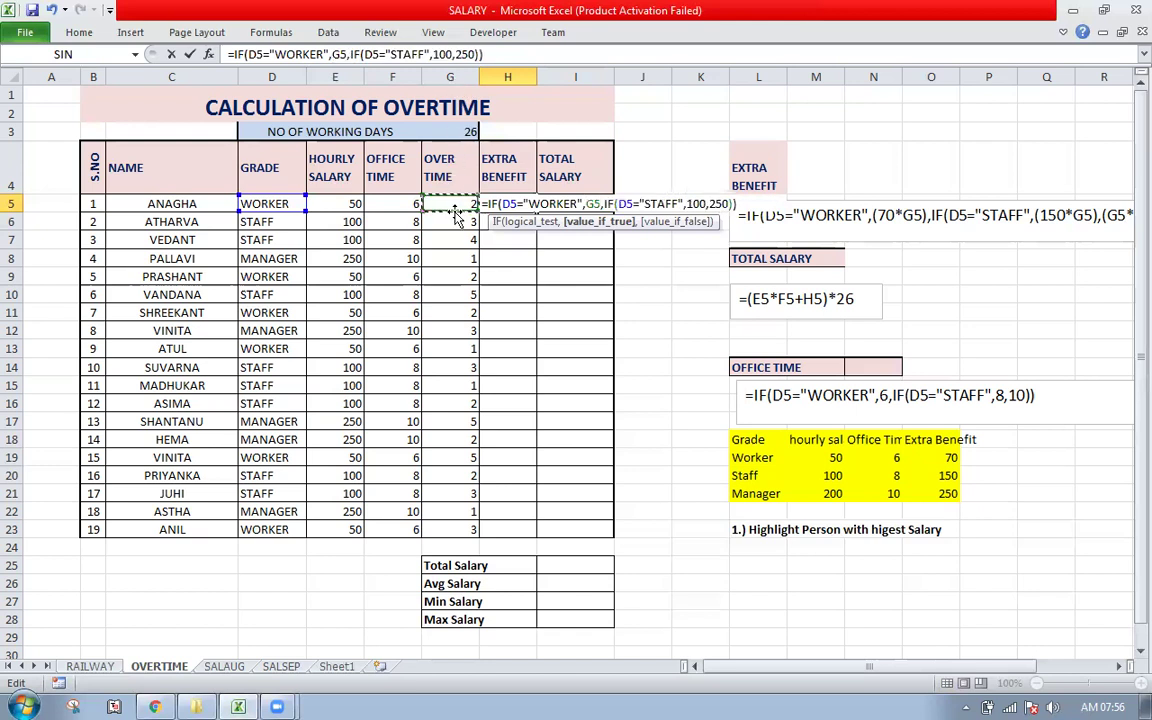
text(*)
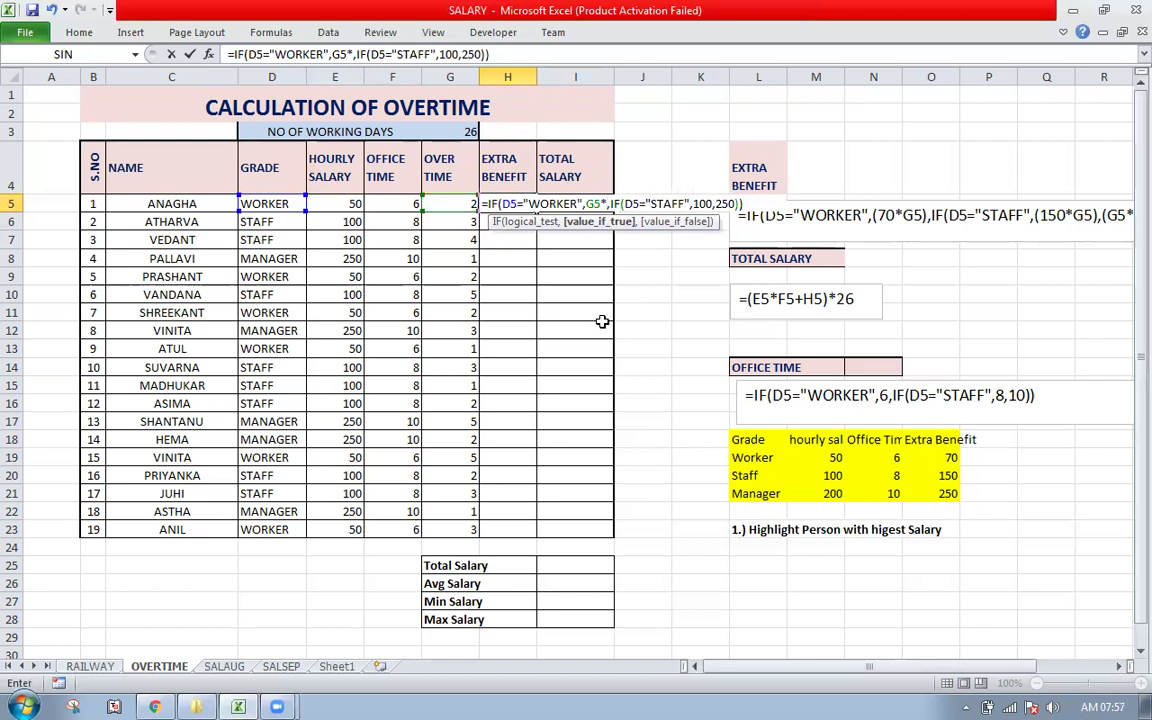
text(70)
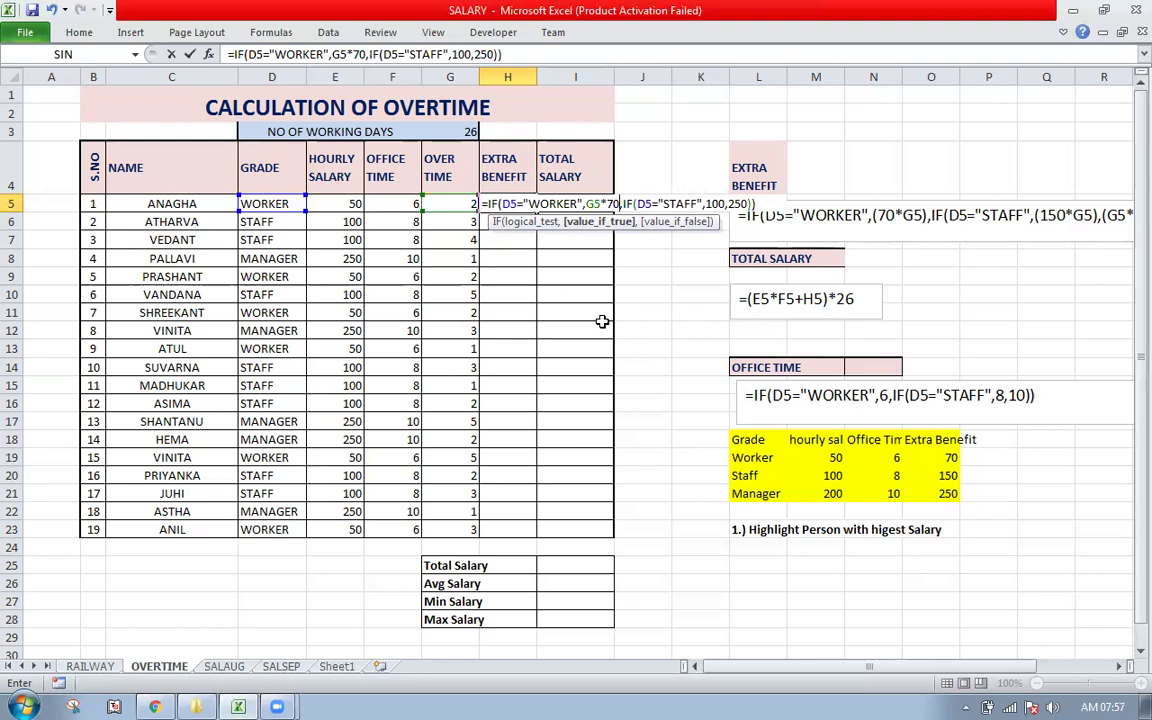
key(Return)
- Set the STAFF result in H5's EXTRA BENEFIT formula to G5*150 and enter the formula
key(Left)
key(Left)
key(Left)
key(Left)
key(Left)
key(Left)
key(Left)
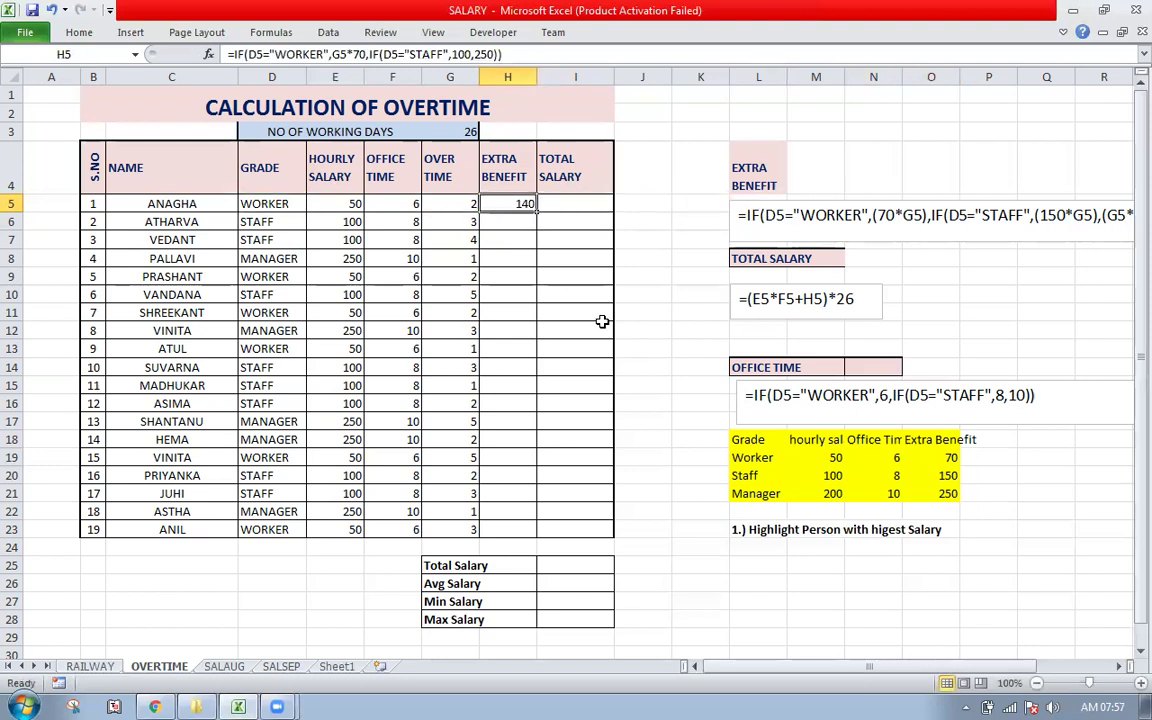
key(F2)
key(Left)
key(Left)
key(Left)
key(Left)
key(Left)
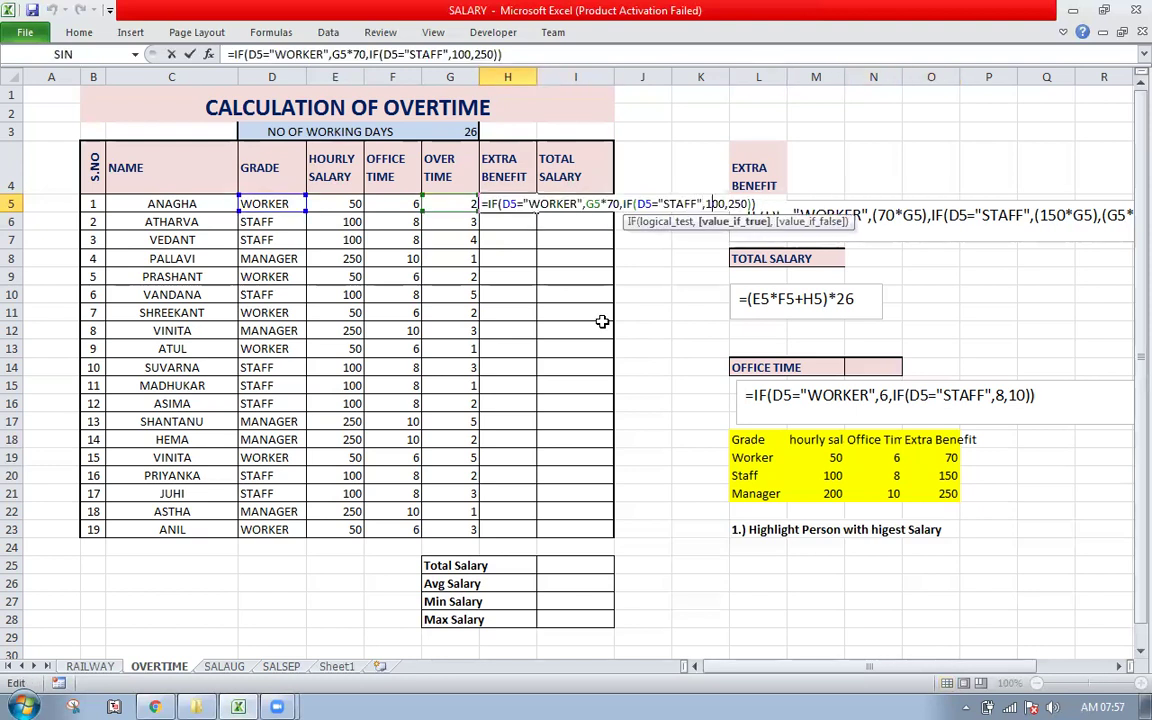
key(BackSpace)
key(BackSpace)
key(BackSpace)
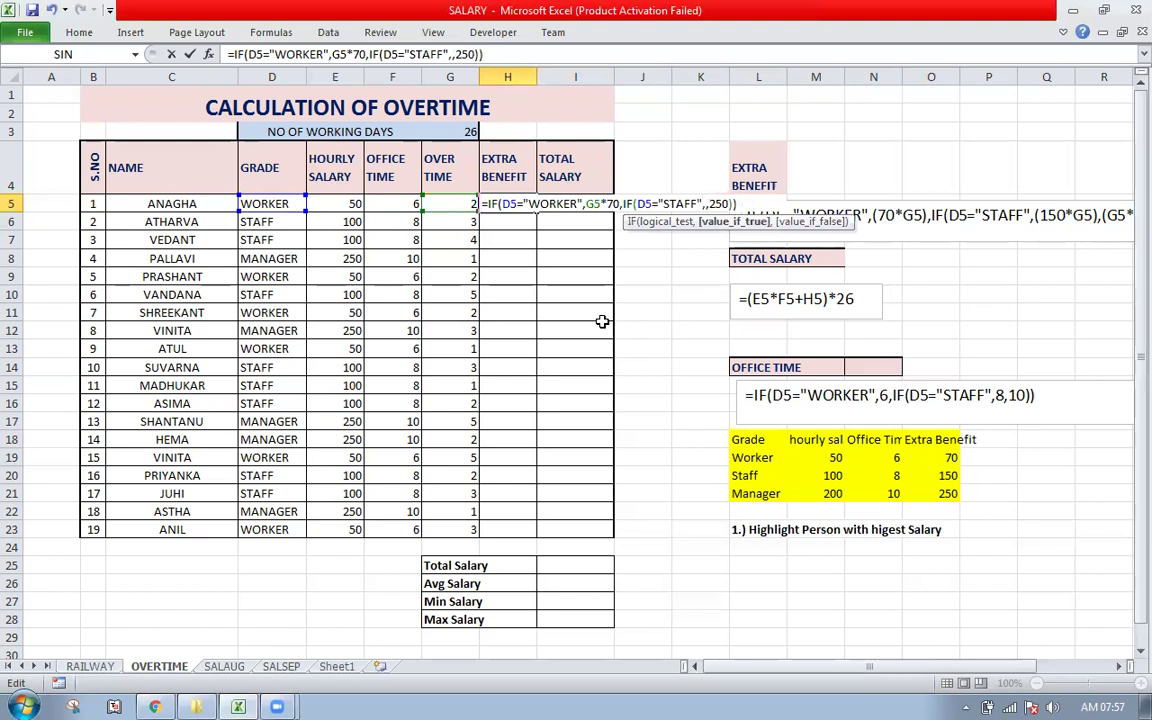
click(461, 203)
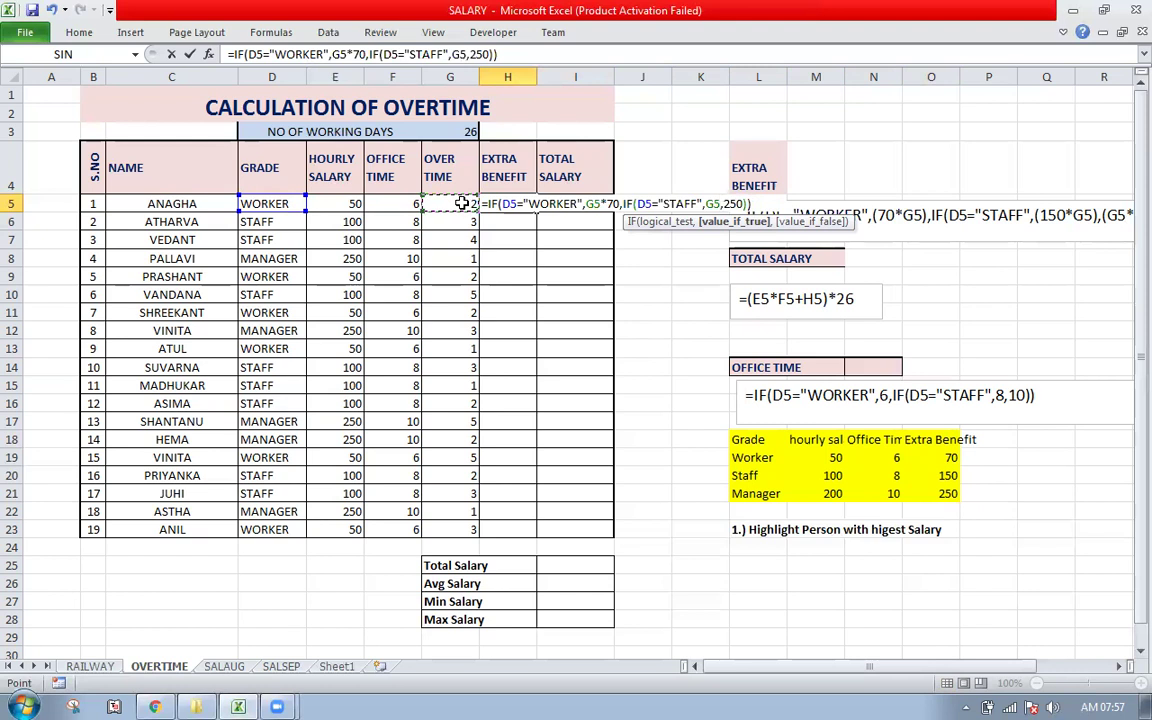
text(*150)
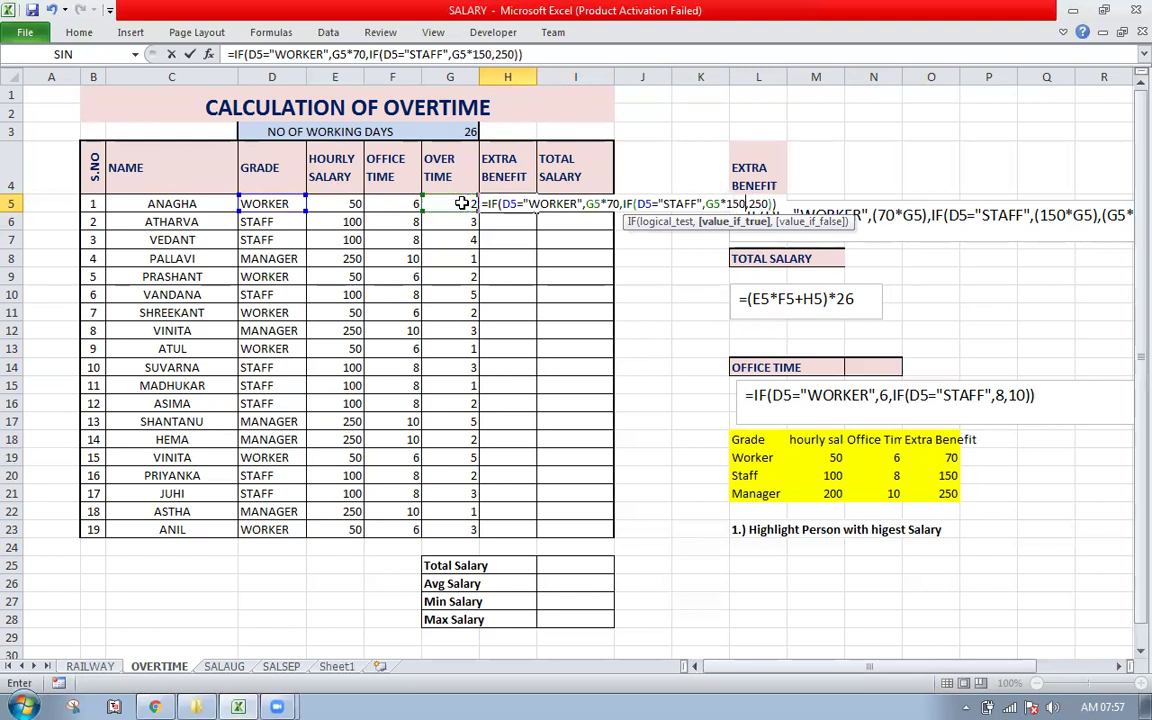
key(Tab)
- Set the otherwise result in H5's formula to G5*250 and fill the formula down the EXTRA BENEFIT column through H23
key(Left)
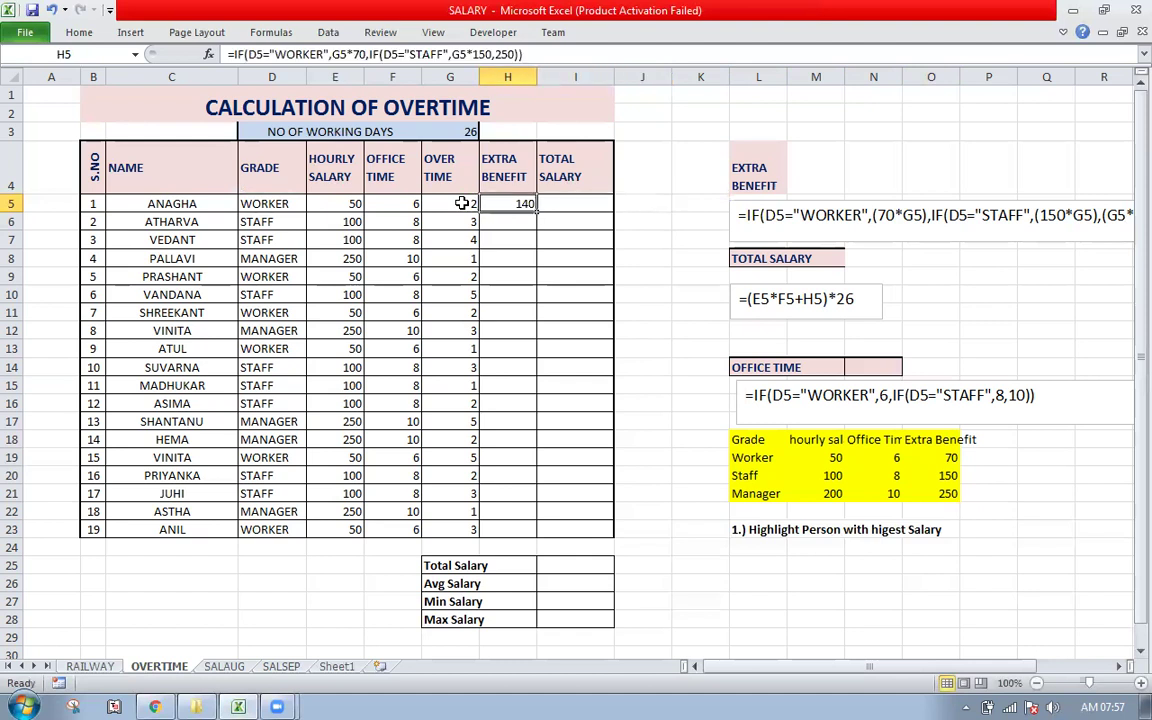
key(F2)
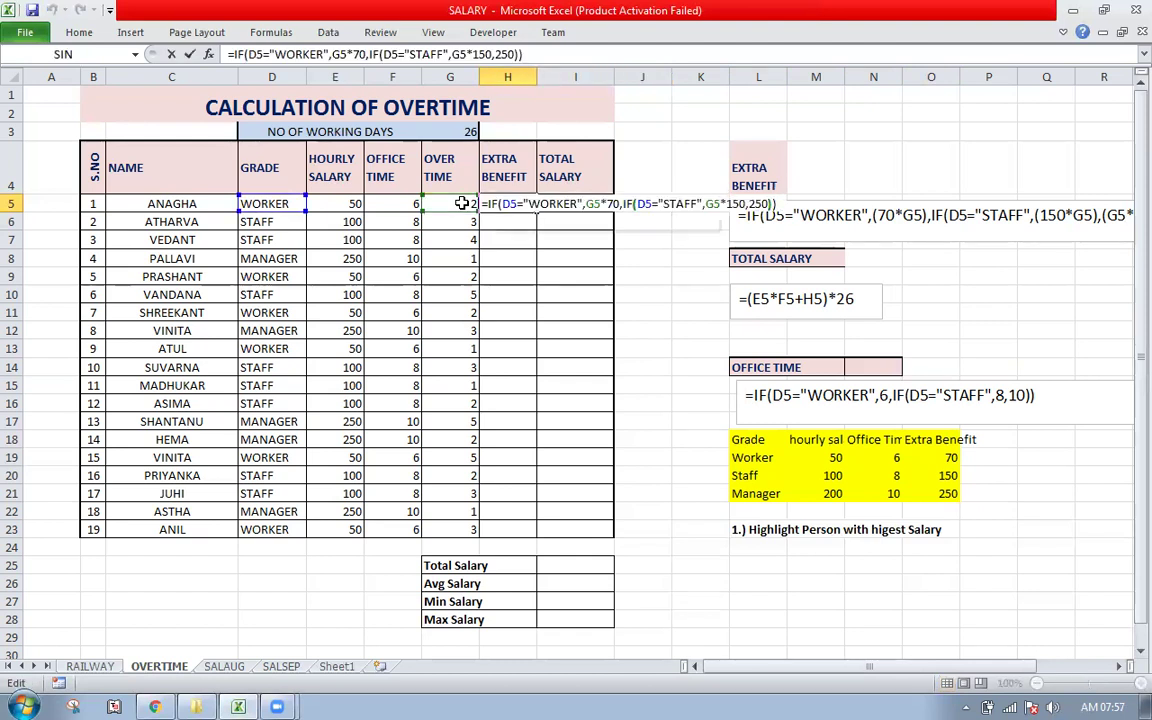
key(Left)
key(Left)
key(BackSpace)
key(BackSpace)
key(BackSpace)
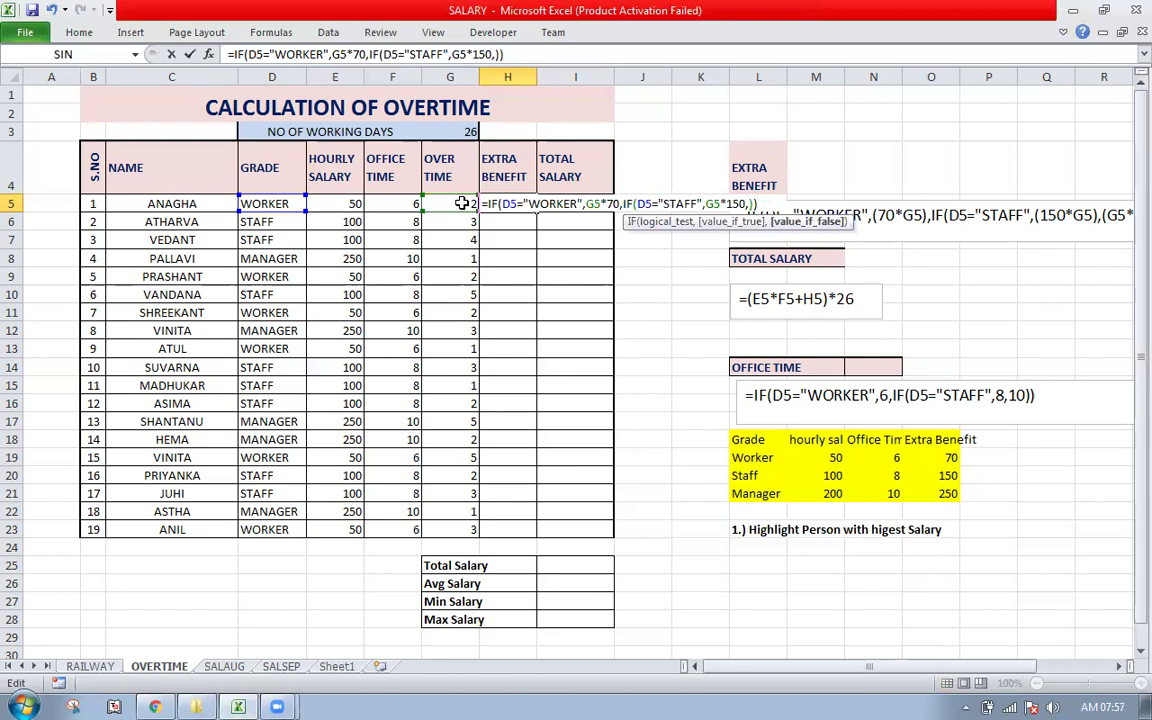
text(g5*)
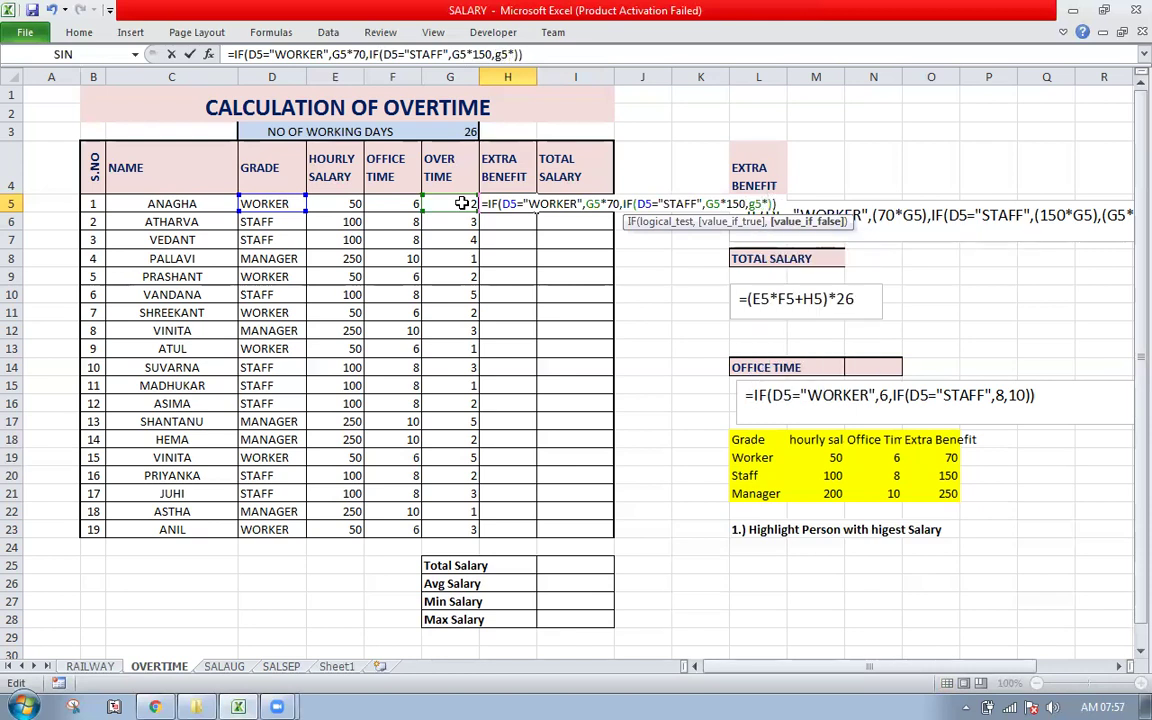
text(250)
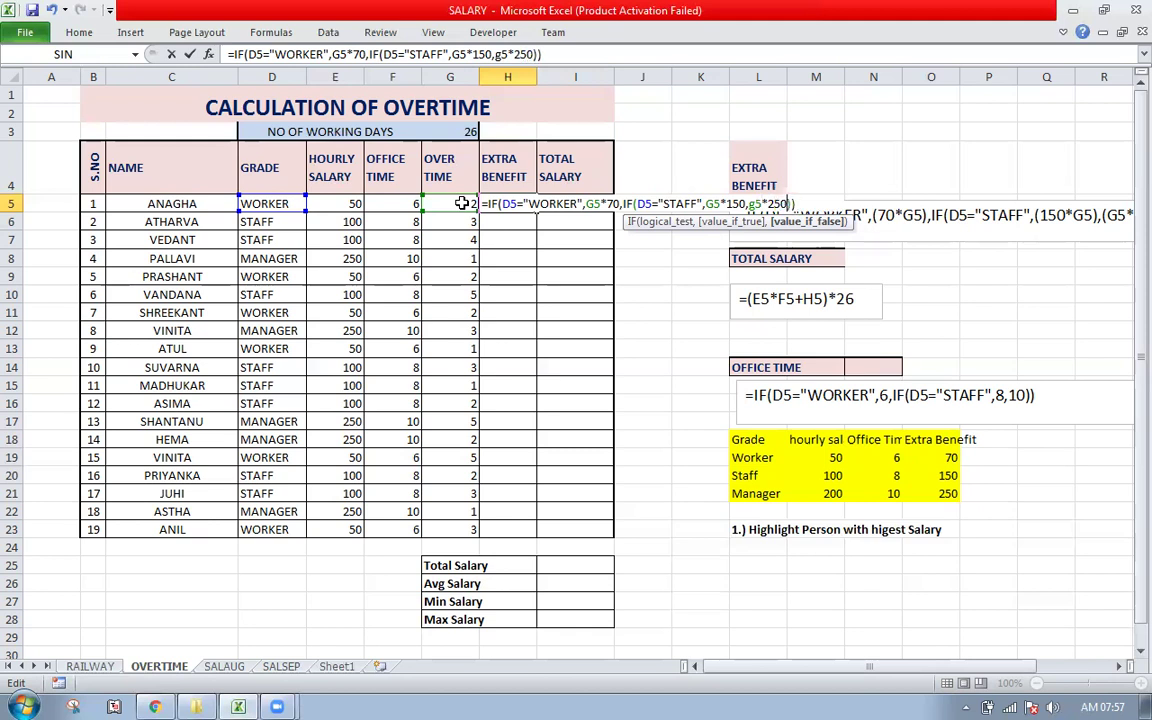
key(ctrl+Return)
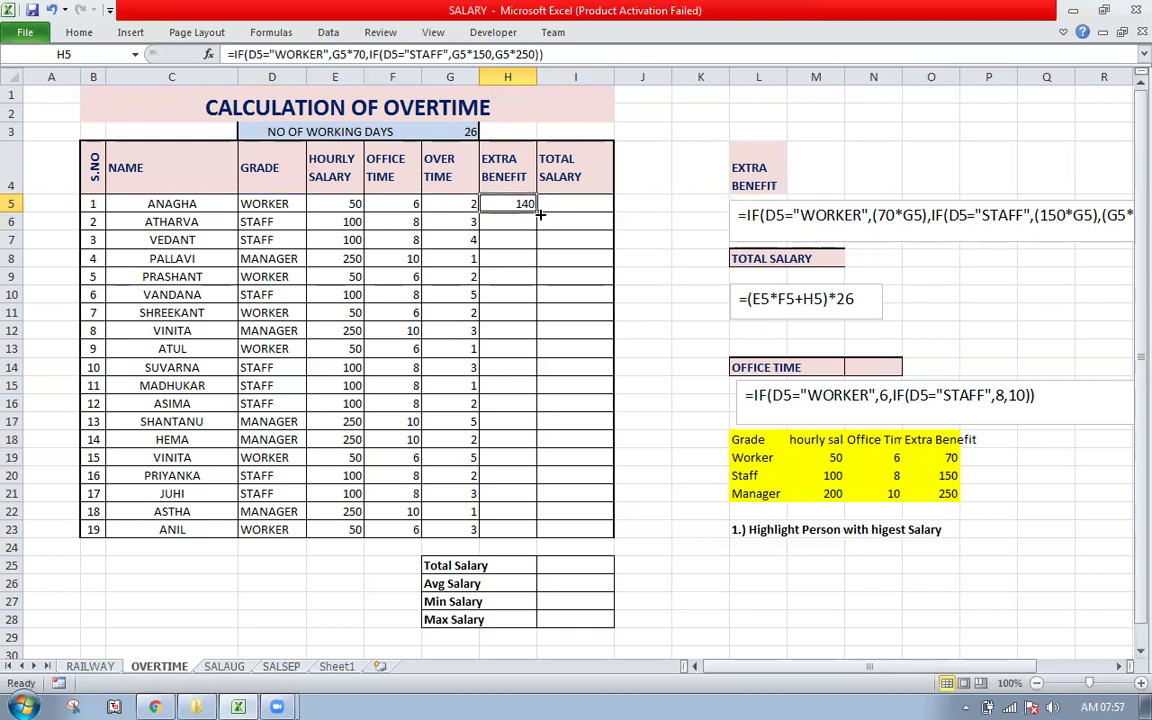
drag(538, 213, 544, 536)
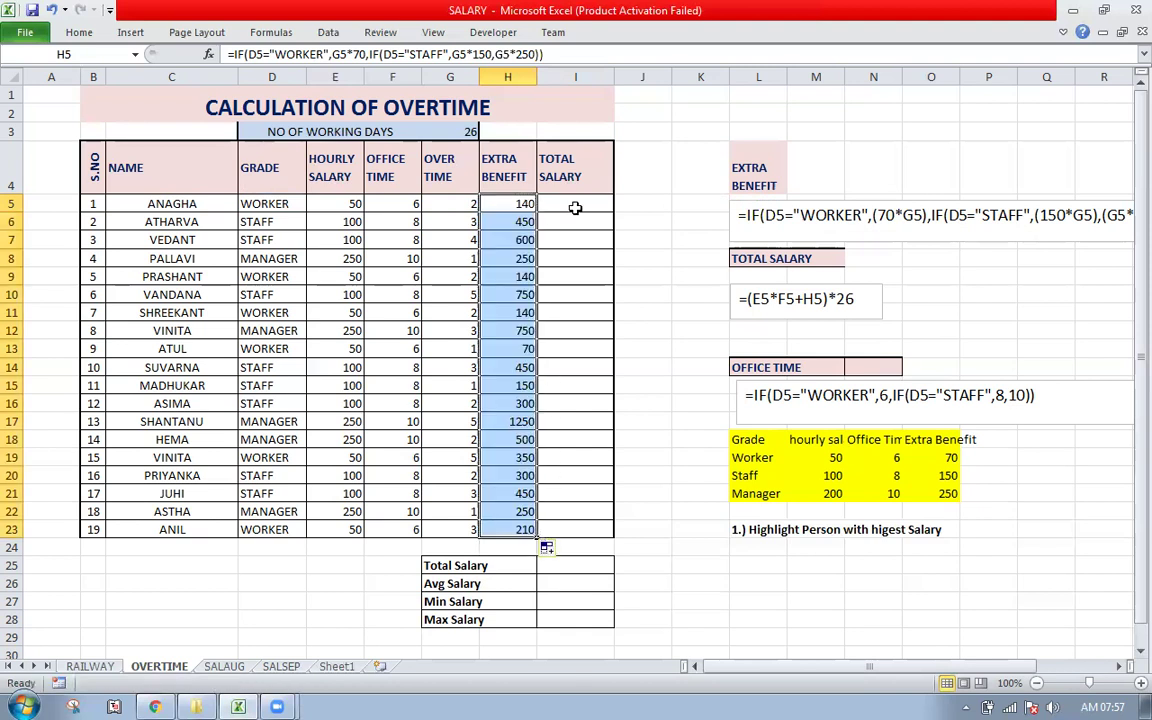
- Examine the inputs for the total salary: HOURLY SALARY in E5, OFFICE TIME in F5, EXTRA BENEFIT in H5 and the working days in G3
click(577, 202)
click(450, 129)
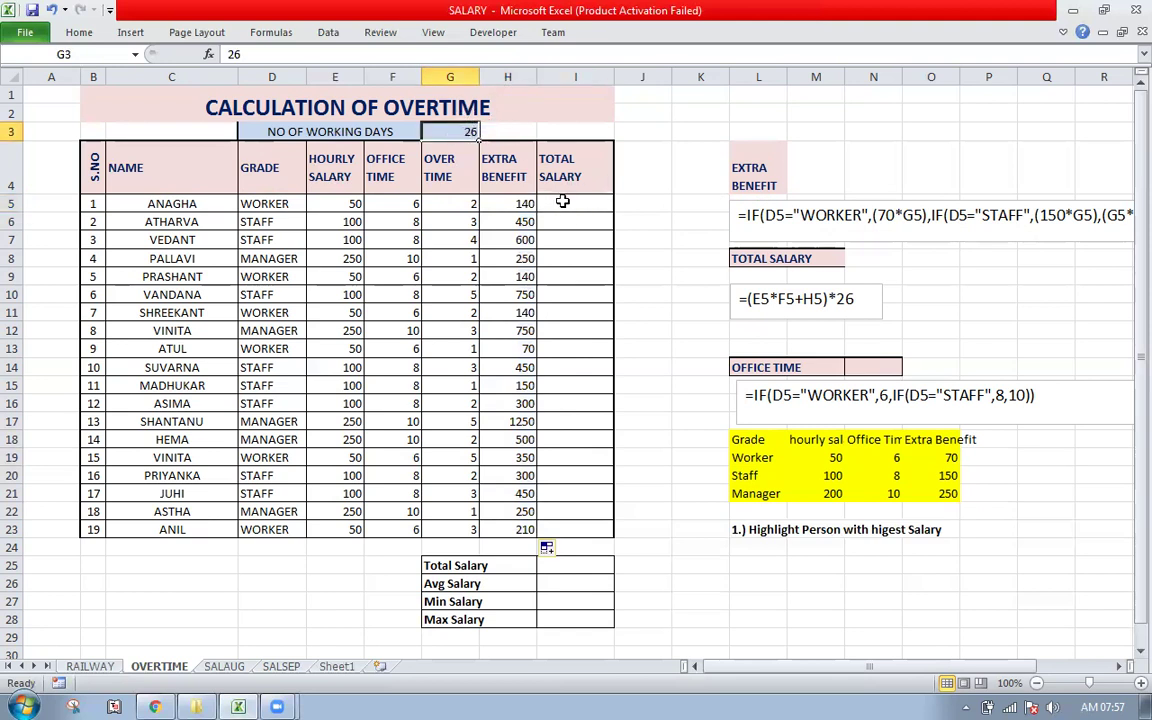
click(563, 201)
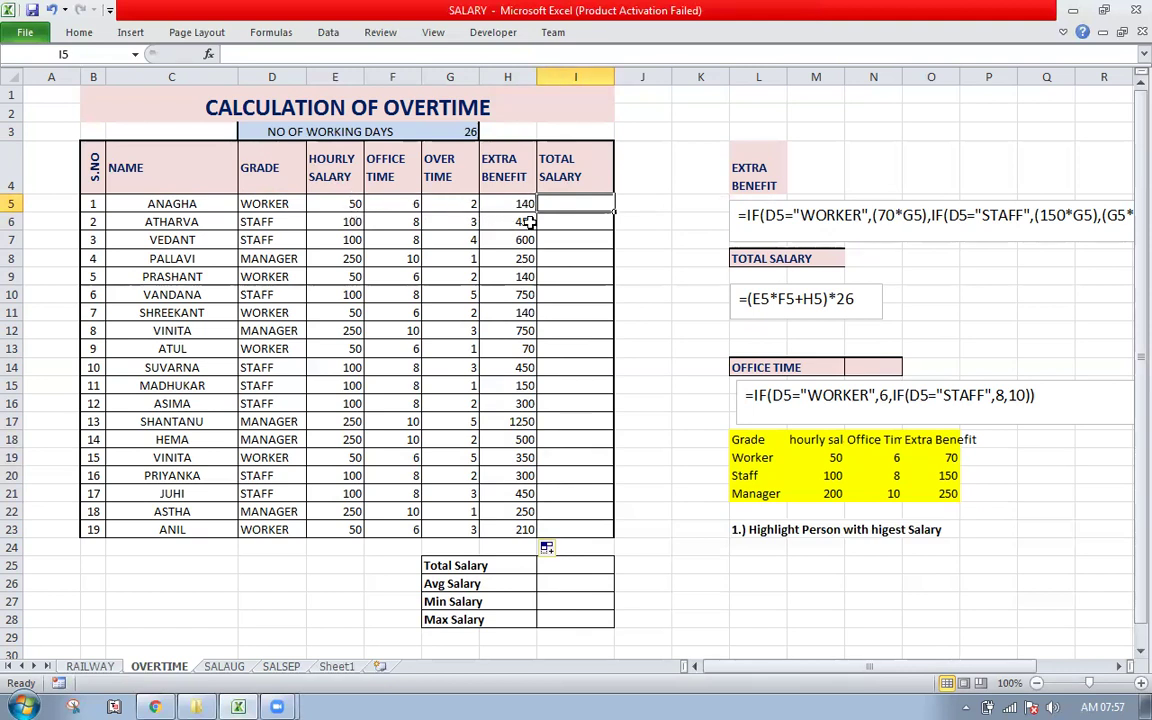
click(522, 202)
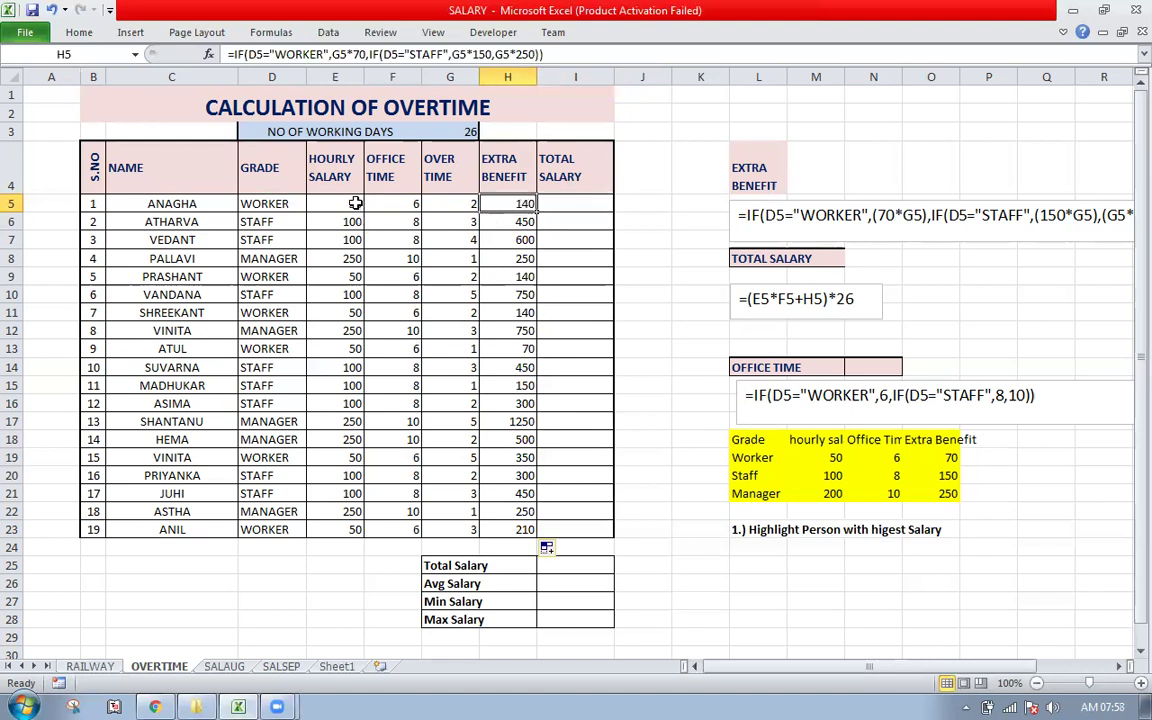
click(347, 203)
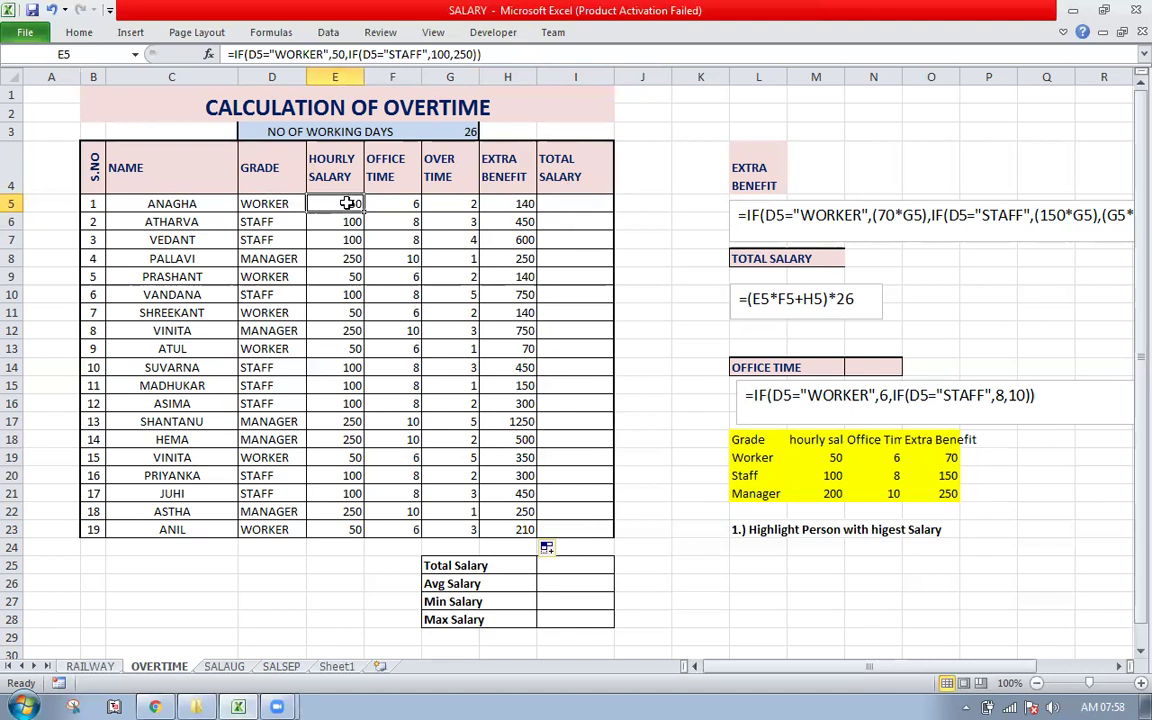
click(405, 202)
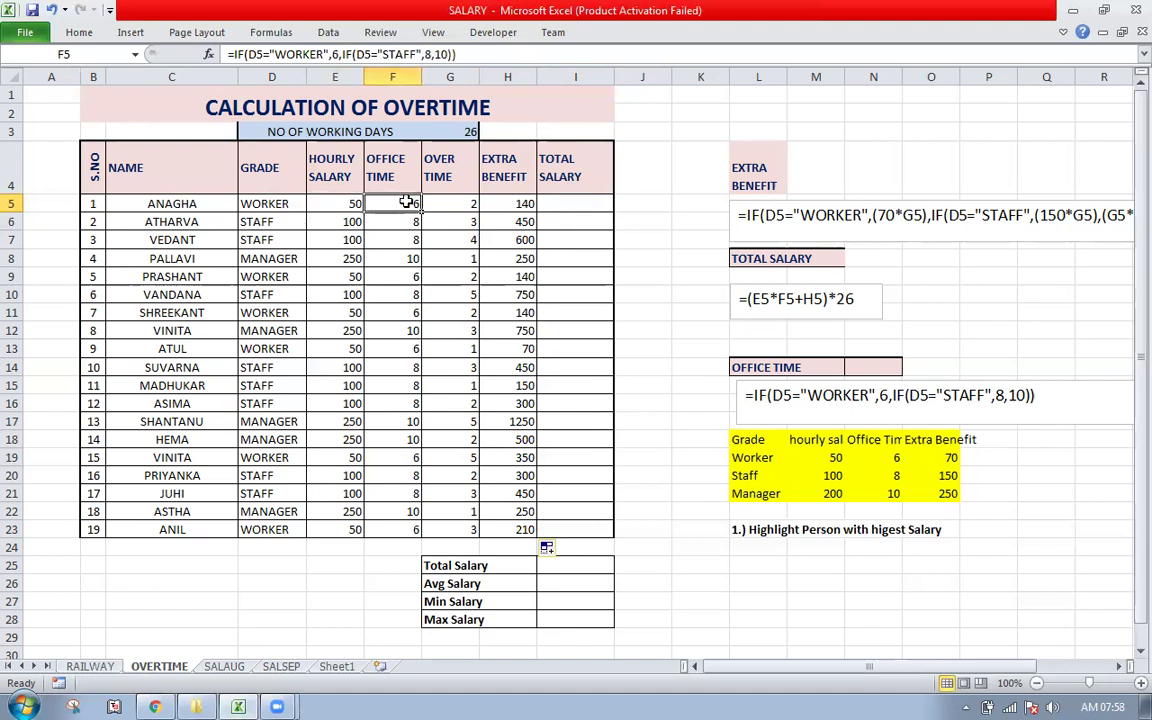
click(327, 202)
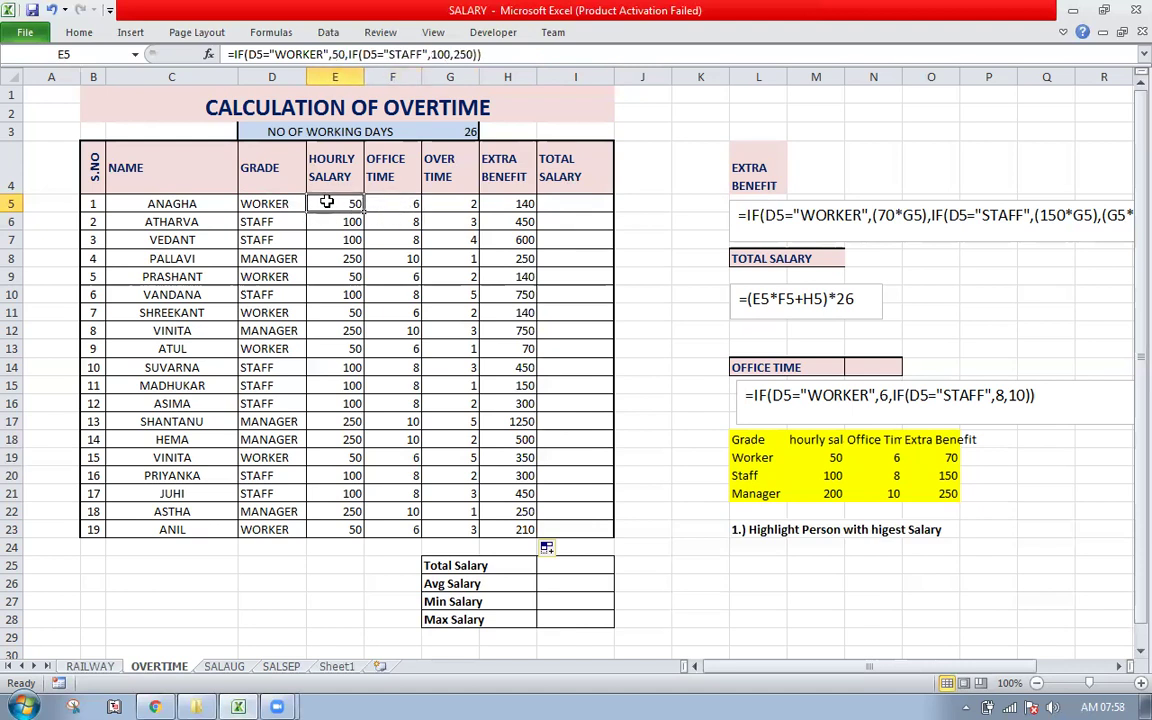
click(382, 205)
click(344, 201)
click(524, 203)
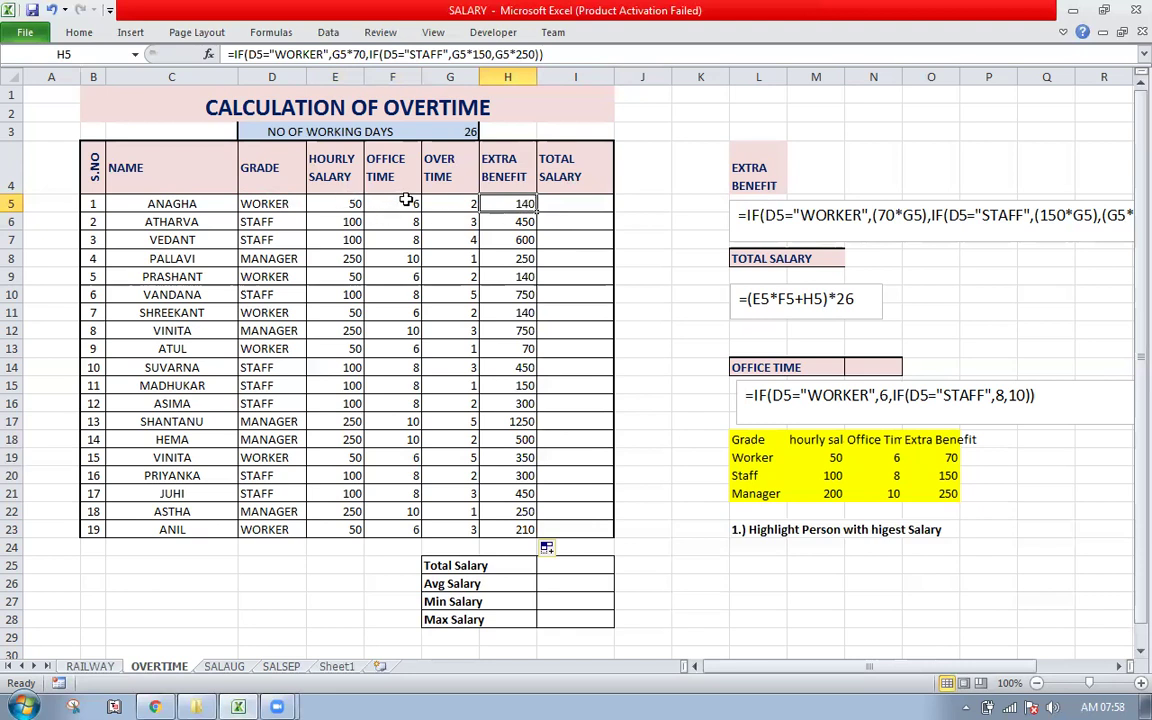
click(404, 202)
click(521, 206)
click(458, 130)
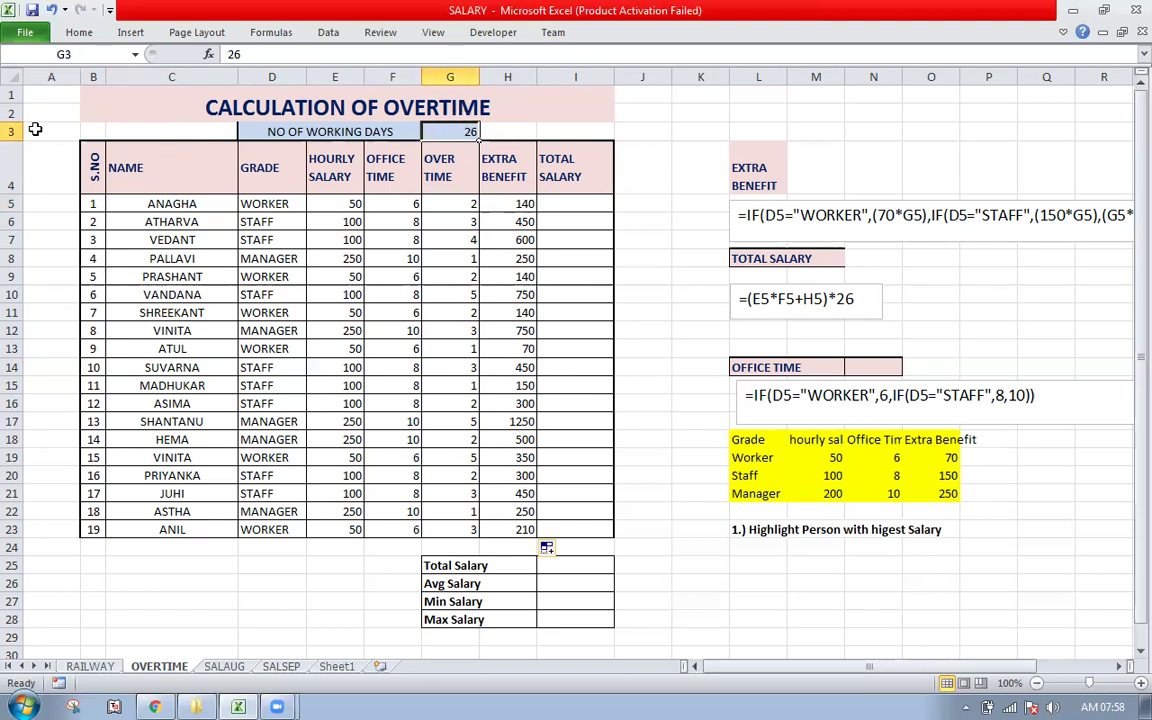
- Enter the formula =(E5*F5+H5) in I5 under TOTAL SALARY and reselect the cell
click(588, 206)
text(=)
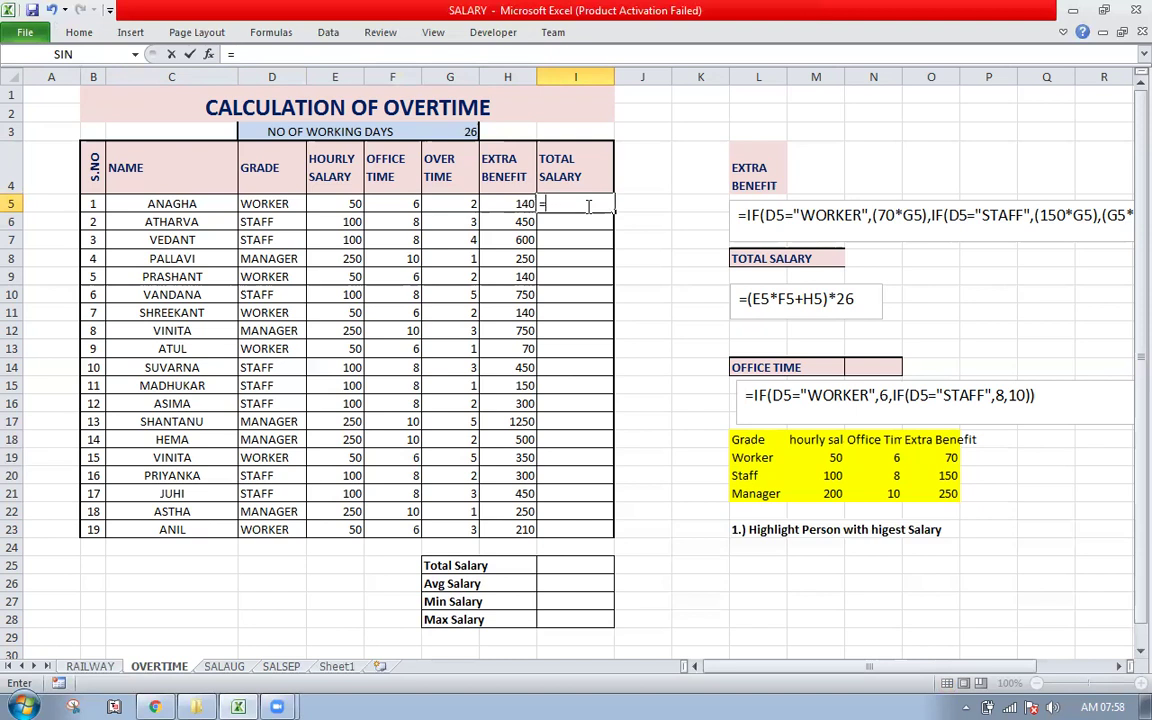
text(()
click(348, 205)
text(*)
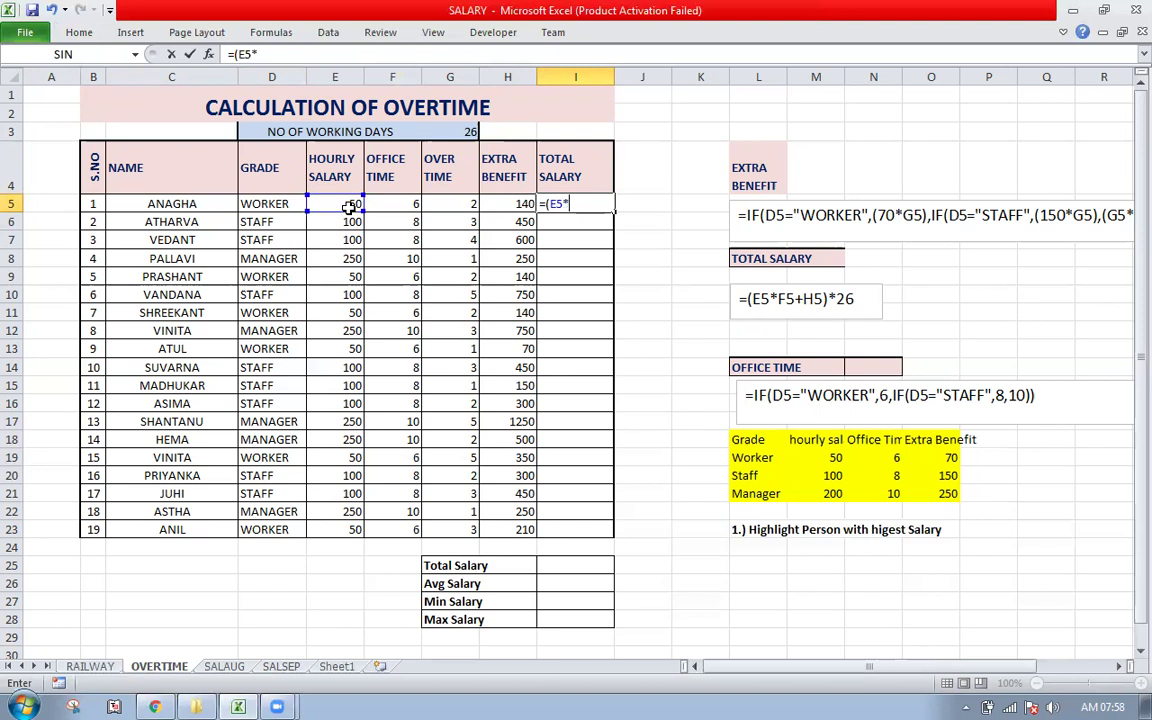
click(402, 203)
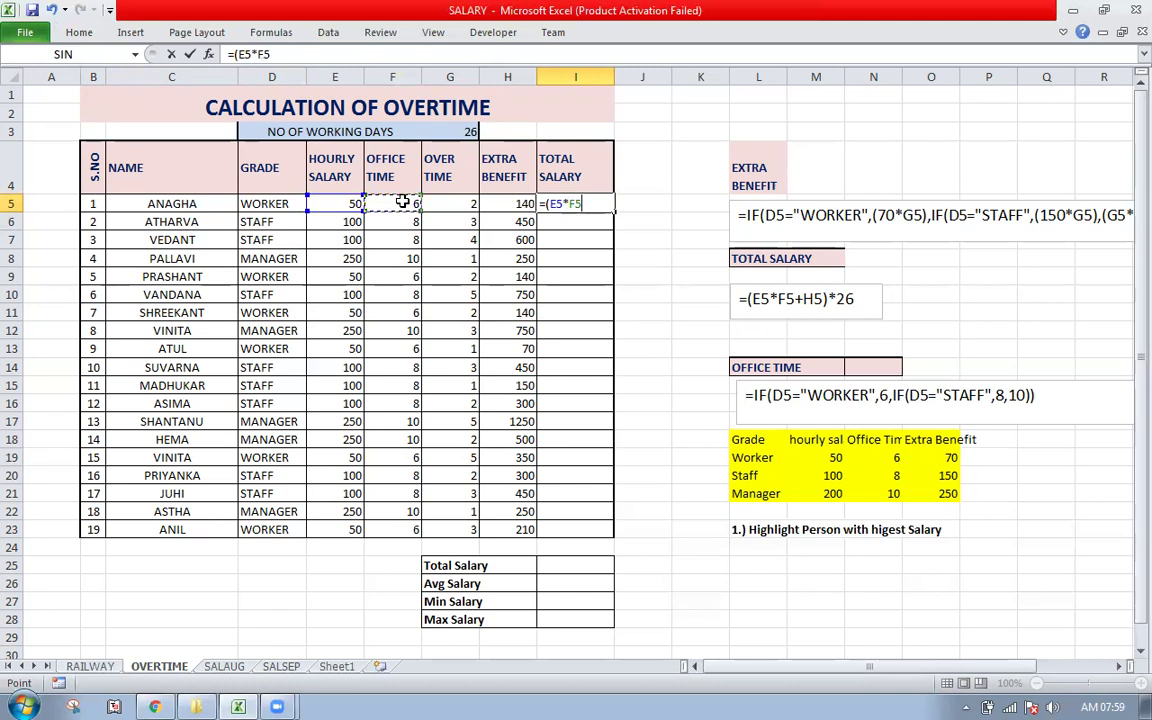
text(+)
click(508, 201)
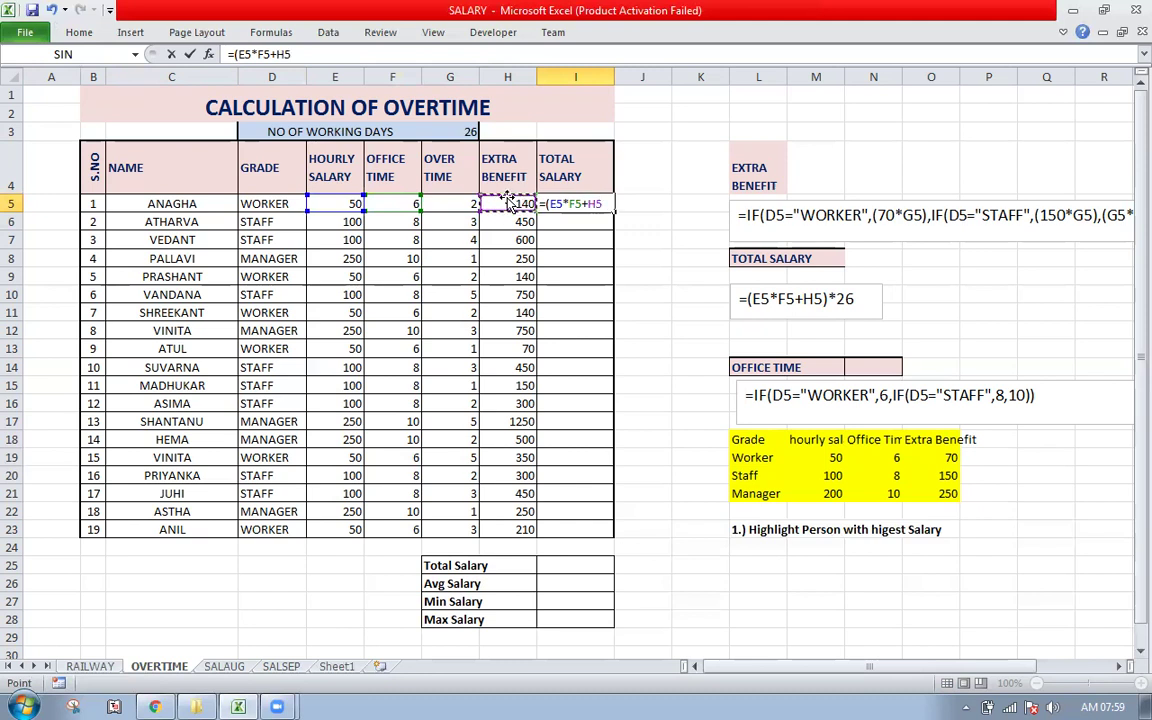
key(Return)
key(Return)
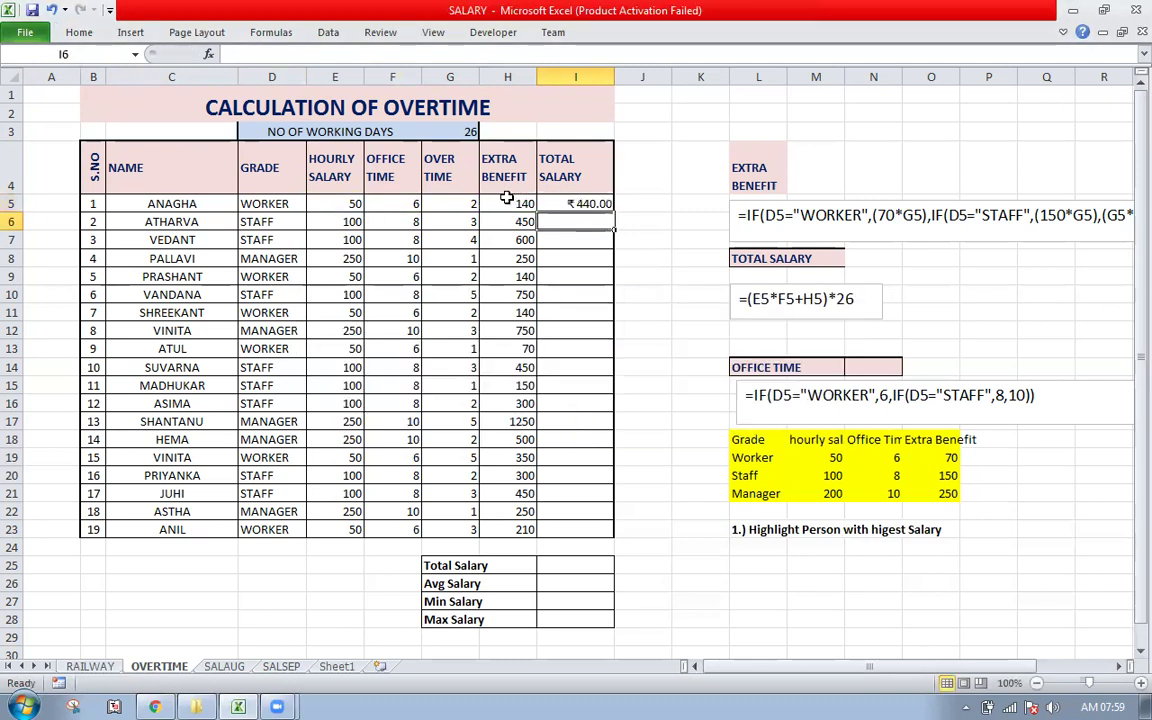
key(Up)
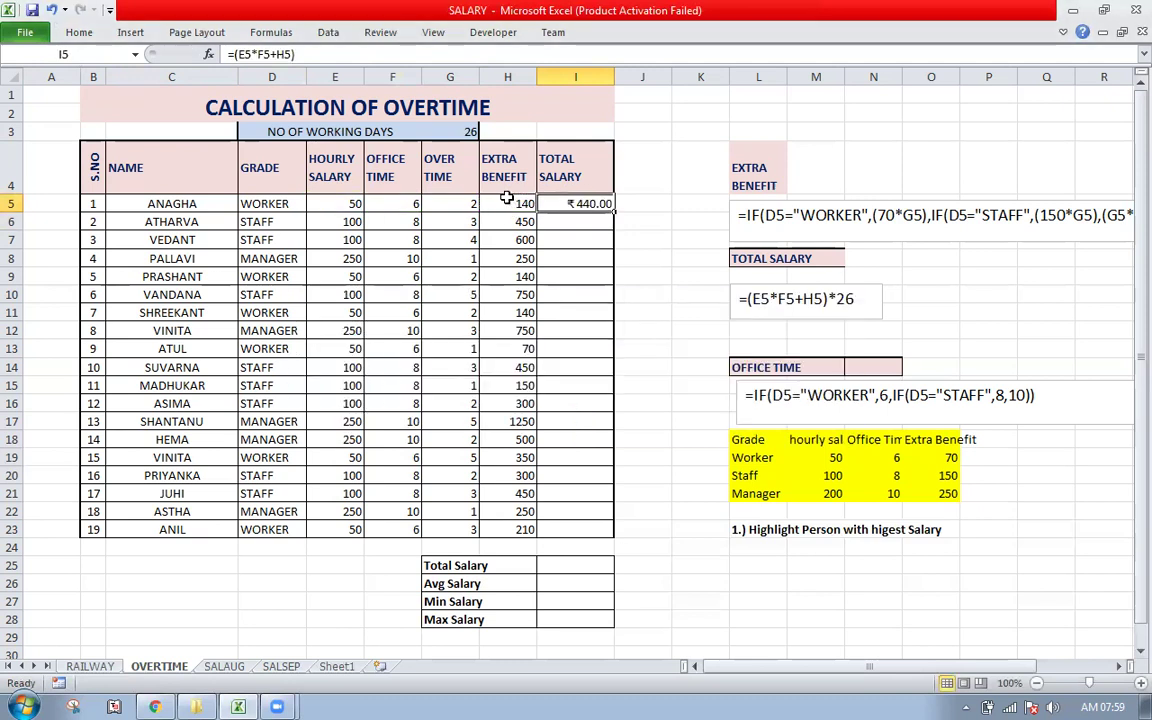
- Enclose the E5*F5 product in its own parentheses in I5's TOTAL SALARY formula, making it =((E5*F5)+H5)
key(F2)
key(Right)
text())
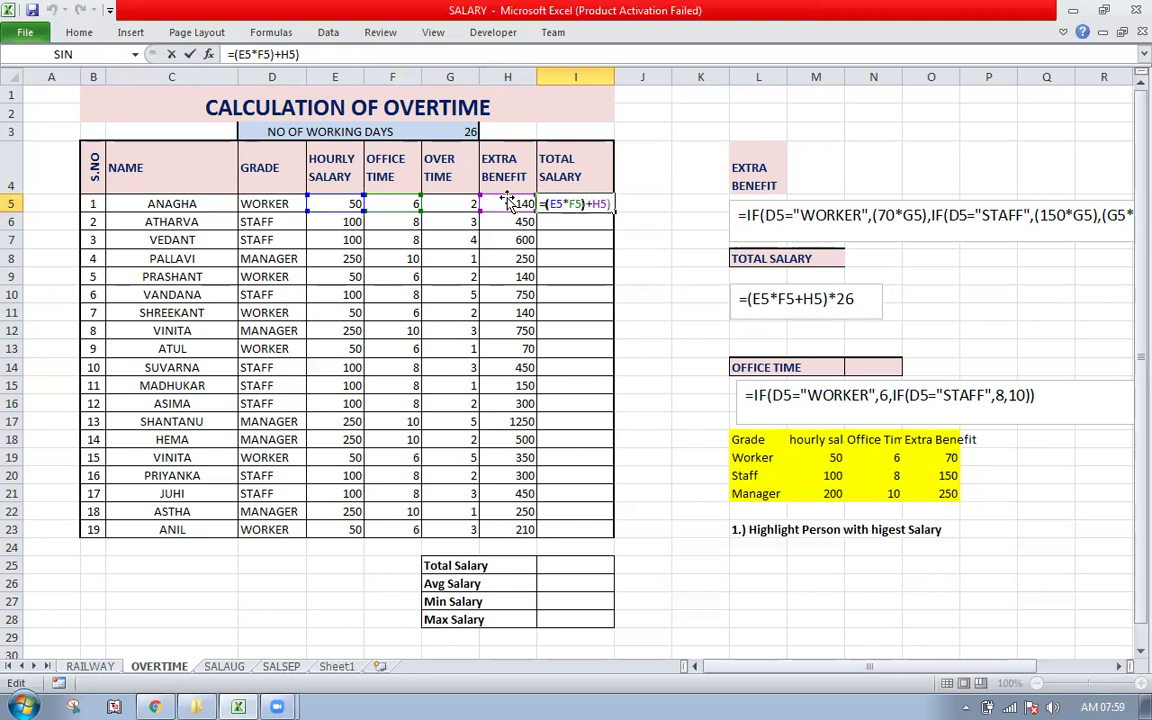
key(BackSpace)
text())
key(Left)
key(Left)
key(Left)
key(Left)
key(Left)
key(Left)
key(Left)
key(Left)
key(Left)
key(Left)
key(Left)
text(()
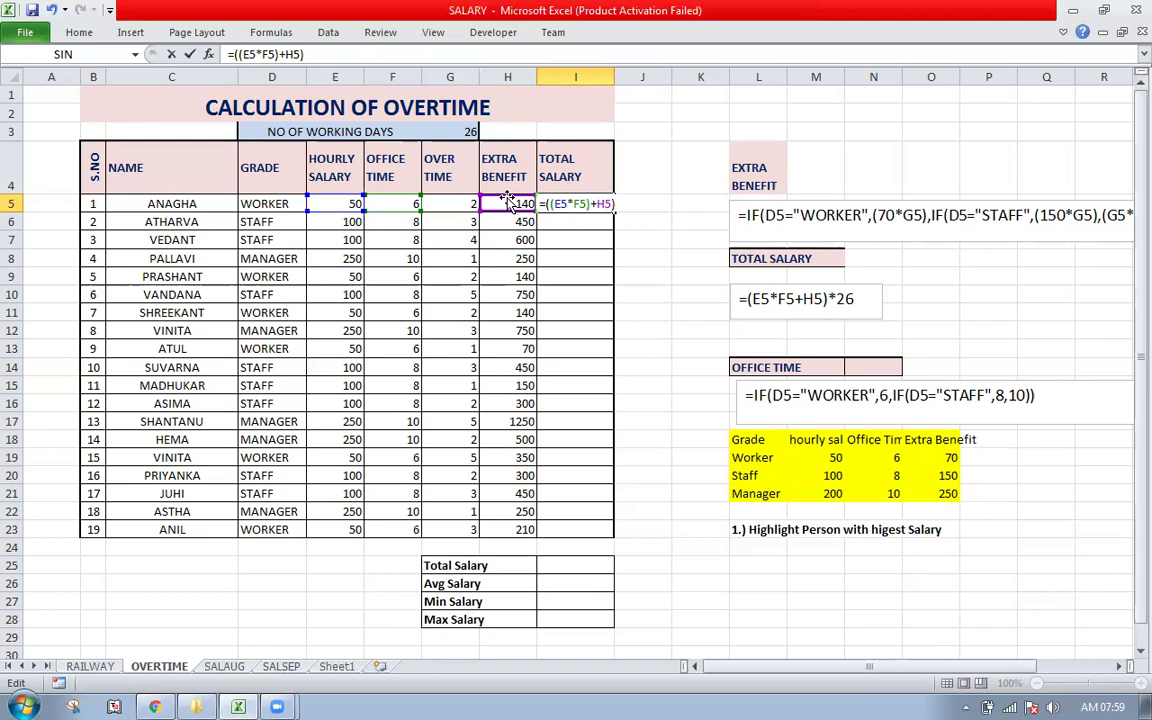
- Multiply I5's formula by the number of working days in G3, enter it and reselect the cell
text(*)
click(453, 131)
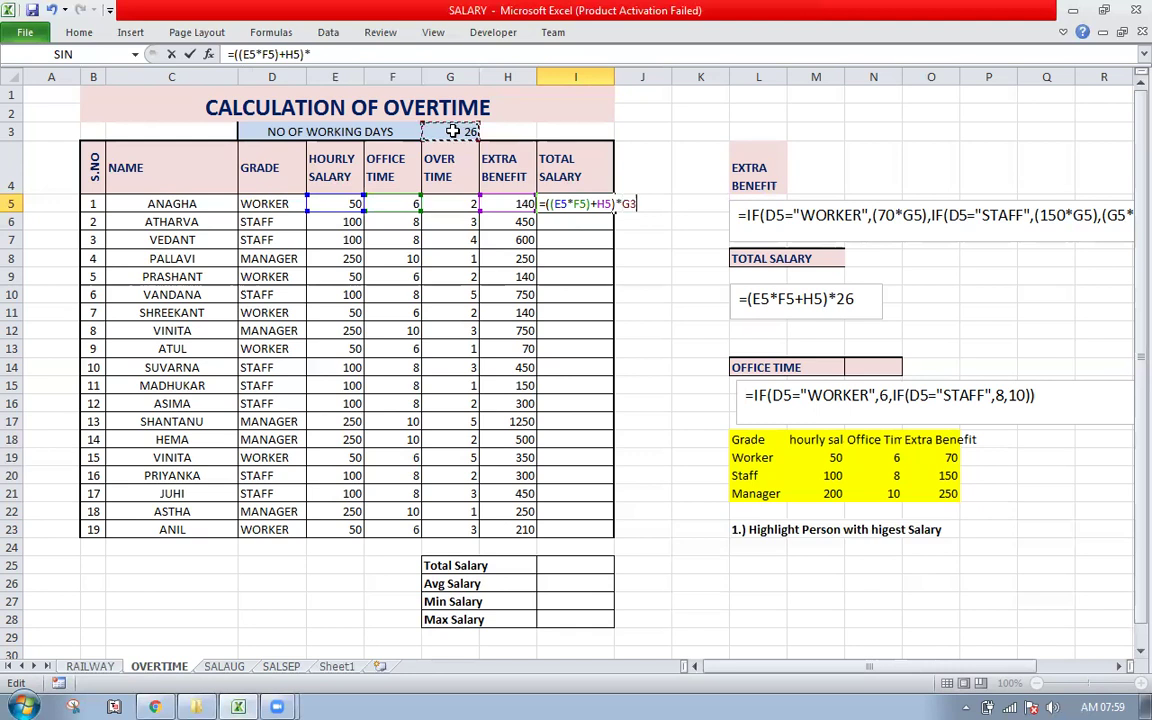
key(Return)
key(Up)
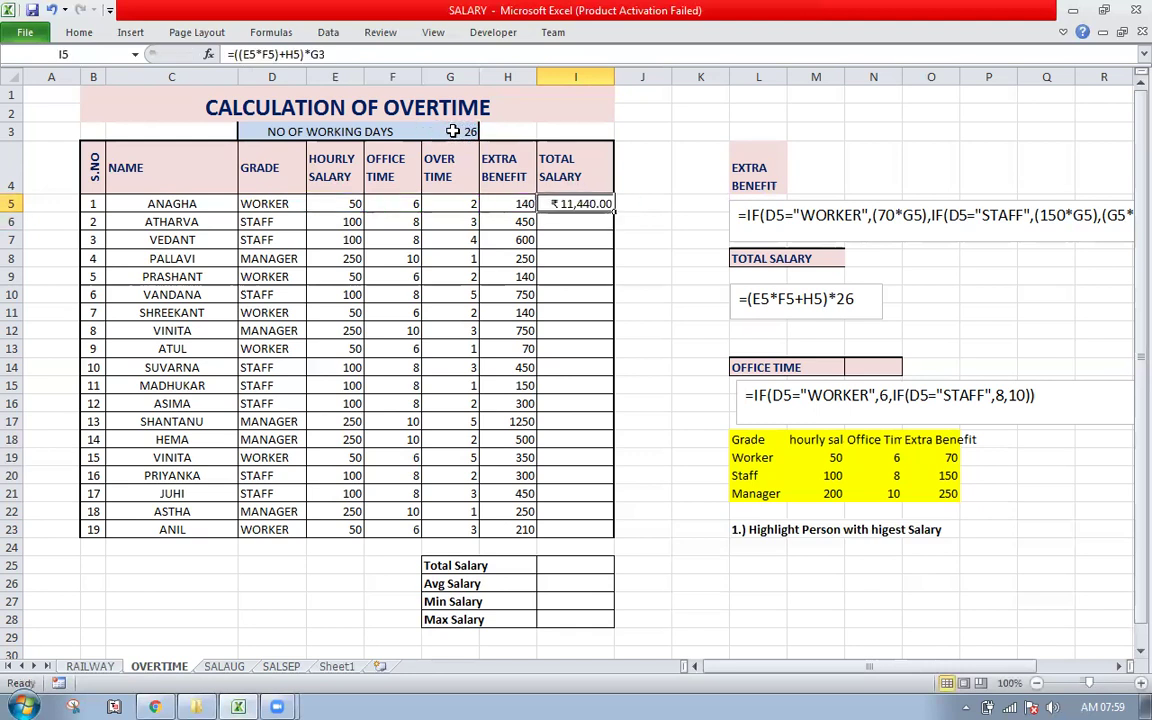
- Make the G3 reference absolute ($G$3) in I5's formula and fill the formula down the TOTAL SALARY column through I23
key(F2)
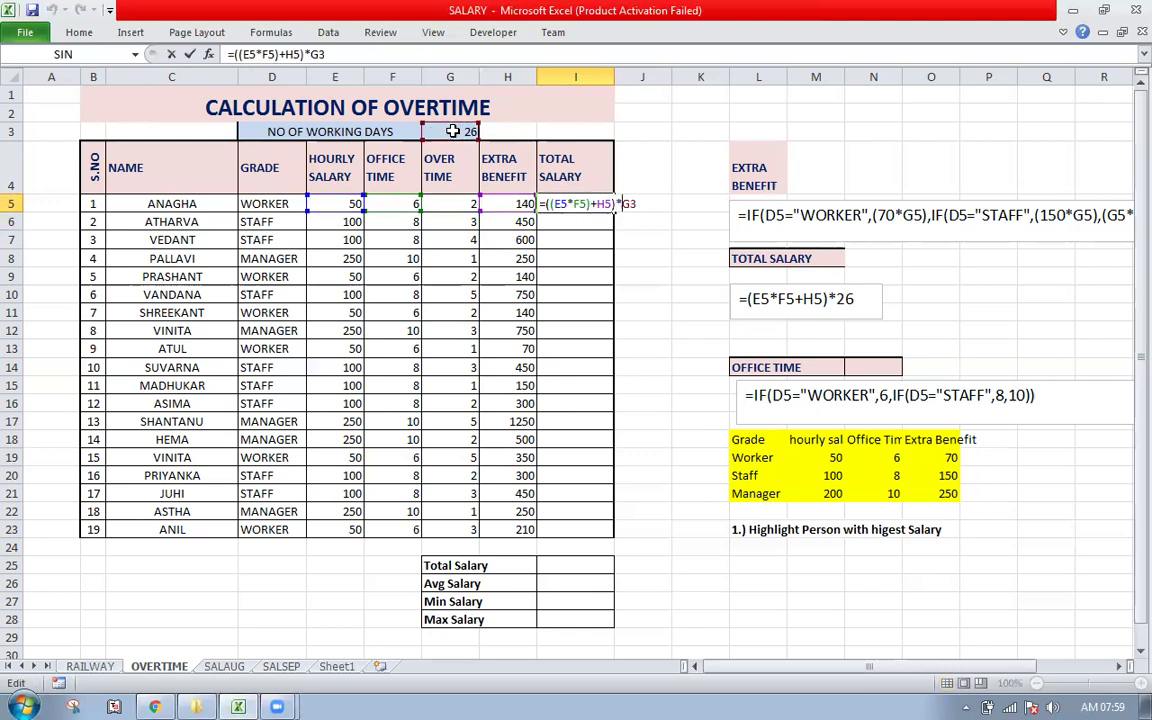
key(F4)
key(ctrl+Return)
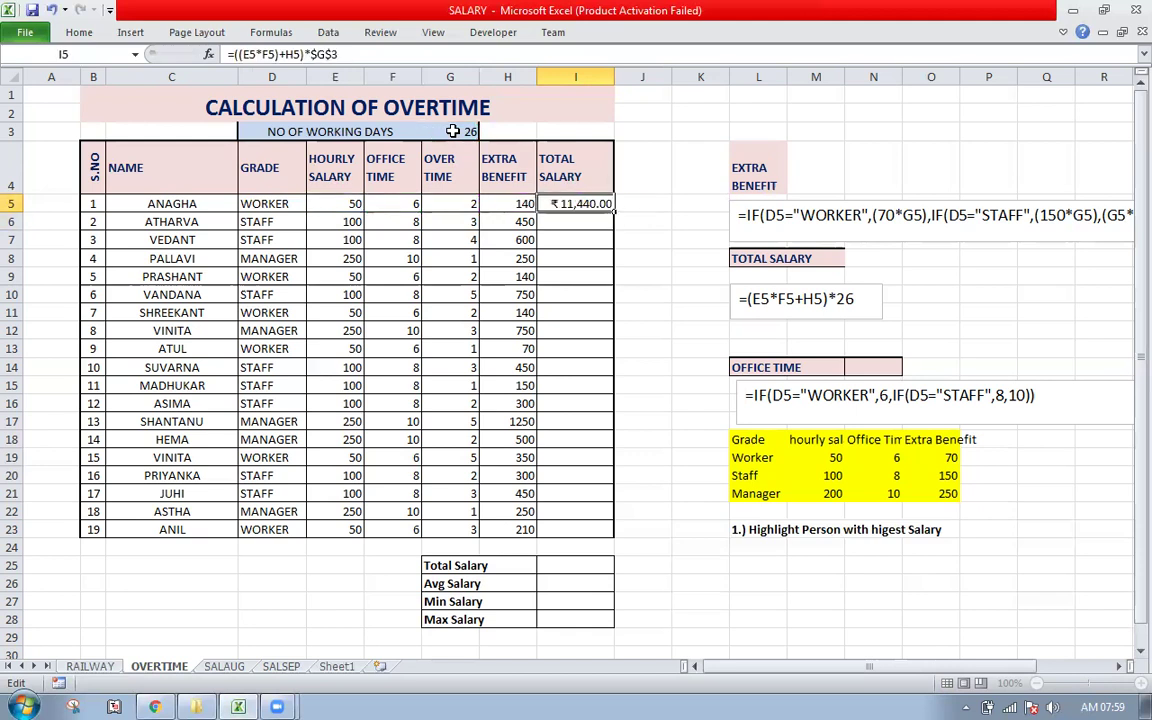
mouse_move(600, 200)
mouse_down()
mouse_move(617, 218)
mouse_move(624, 453)
mouse_move(622, 225)
mouse_move(600, 207)
mouse_move(614, 206)
mouse_up()
double_click(613, 207)
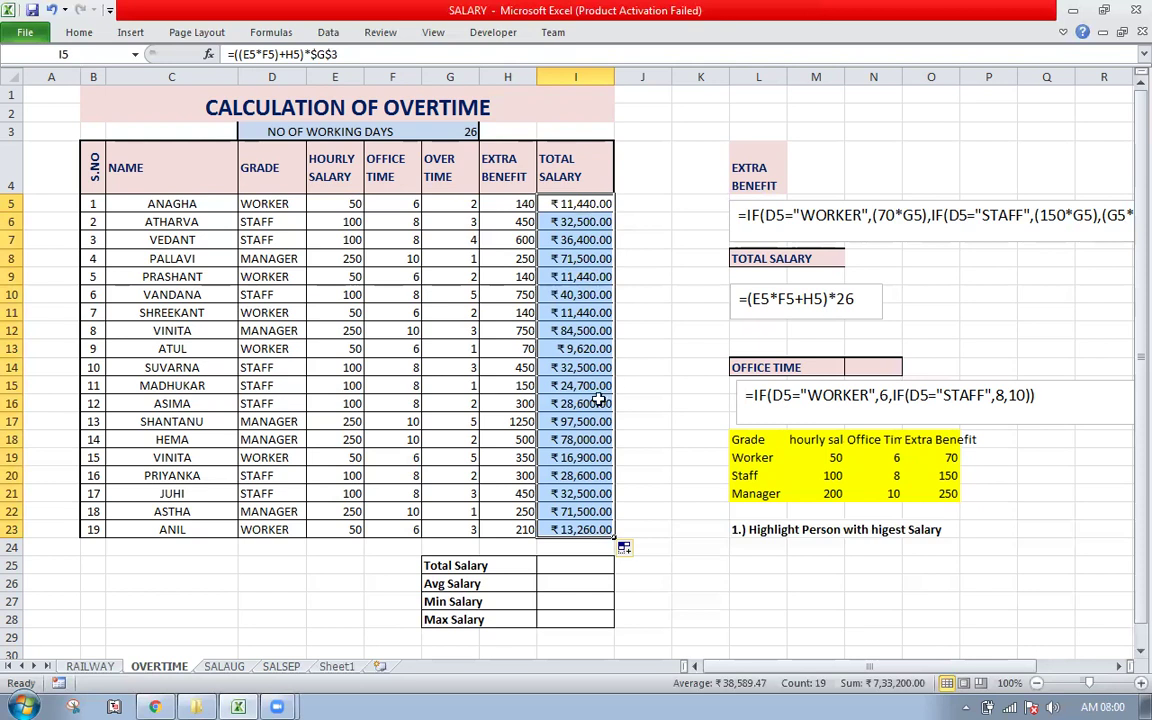
click(566, 565)
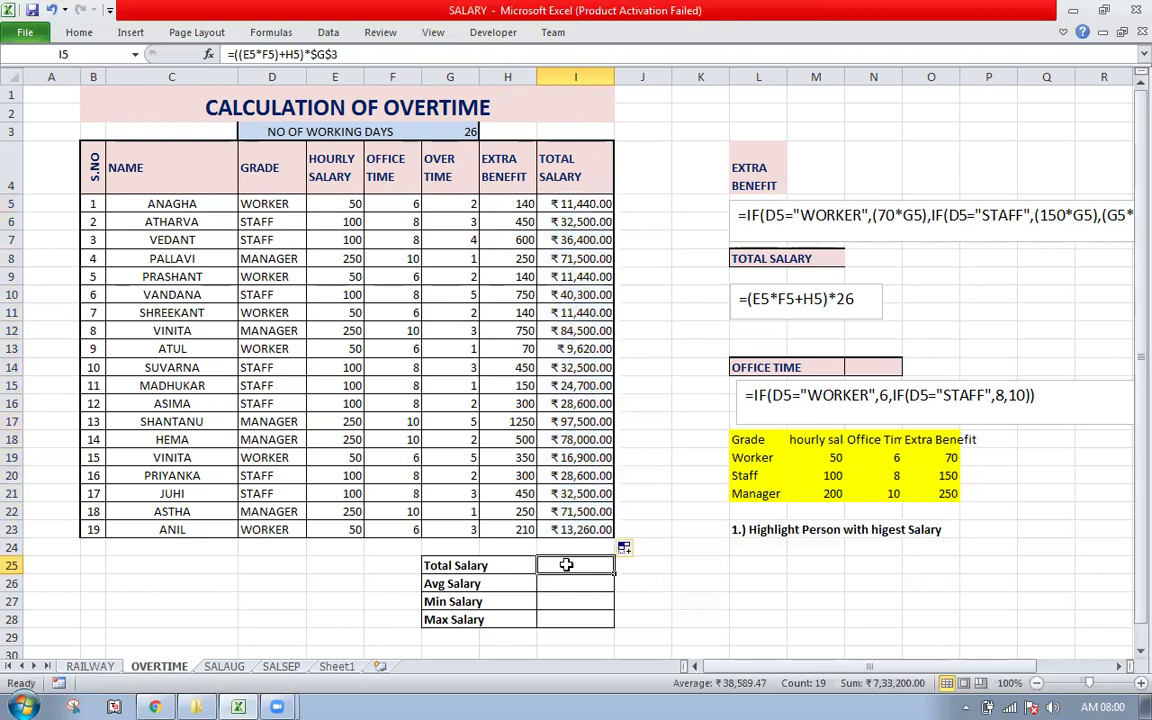
key(Return)
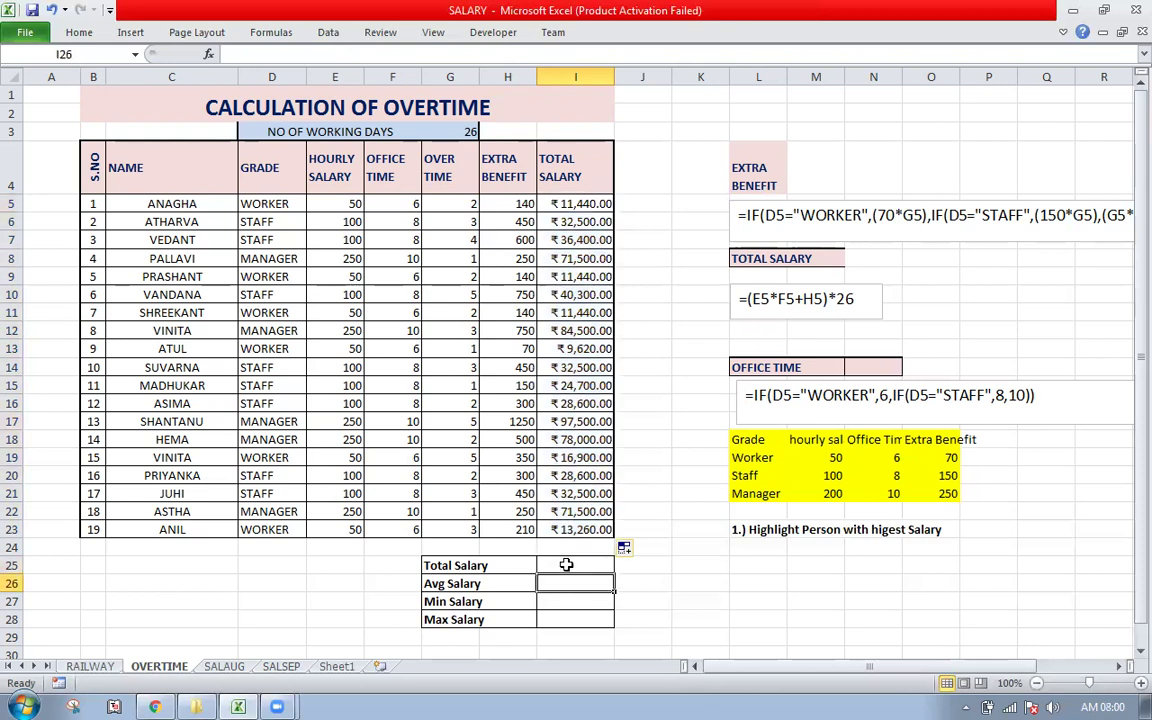
key(Return)
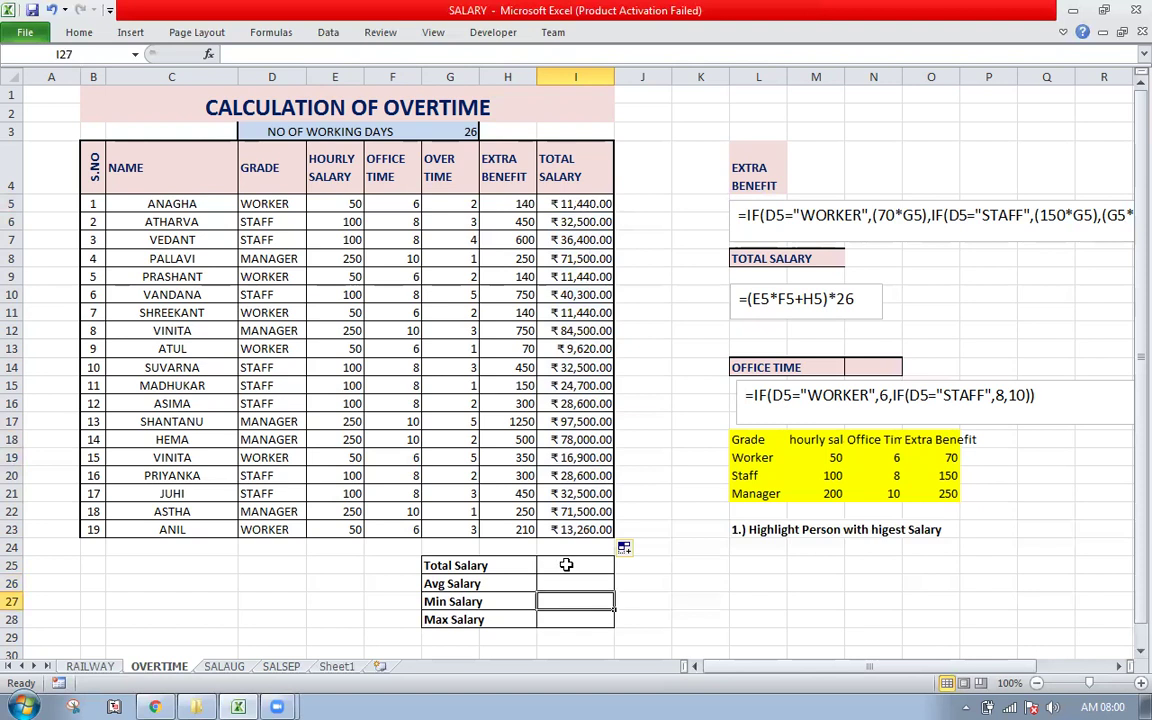
key(Return)
- Enter the formula =SUM(I5:I23) in I25 beside Total Salary and reselect the cell
click(566, 565)
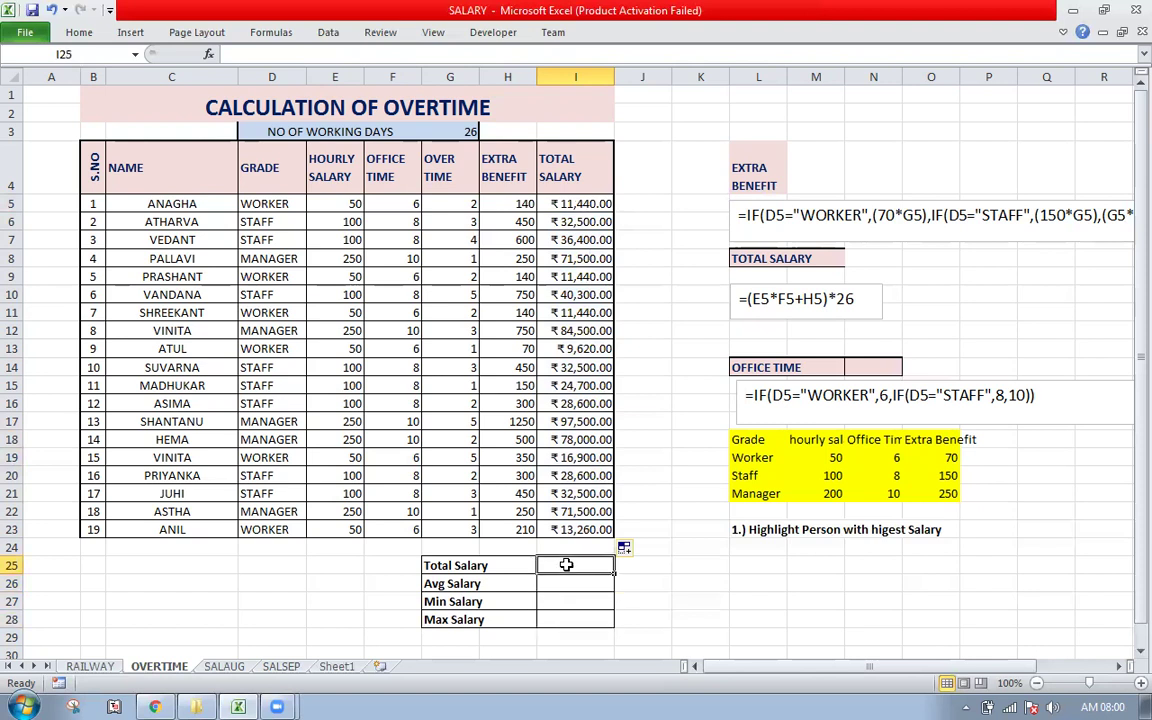
text(=su)
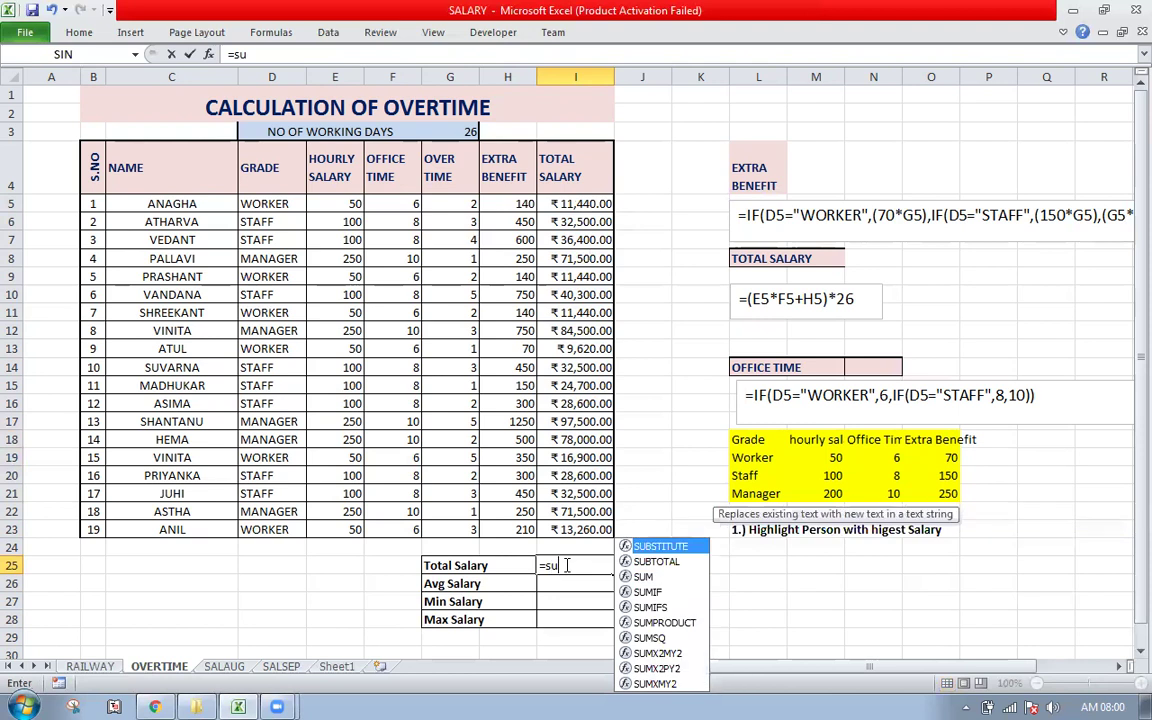
text(m()
key(Up)
key(Up)
key(shift+Up)
key(shift+Up)
key(shift+Up)
key(shift+Up)
key(shift+Up)
key(shift+Up)
key(shift+Up)
key(shift+Up)
key(shift+Up)
key(shift+Up)
key(shift+Up)
key(shift+Up)
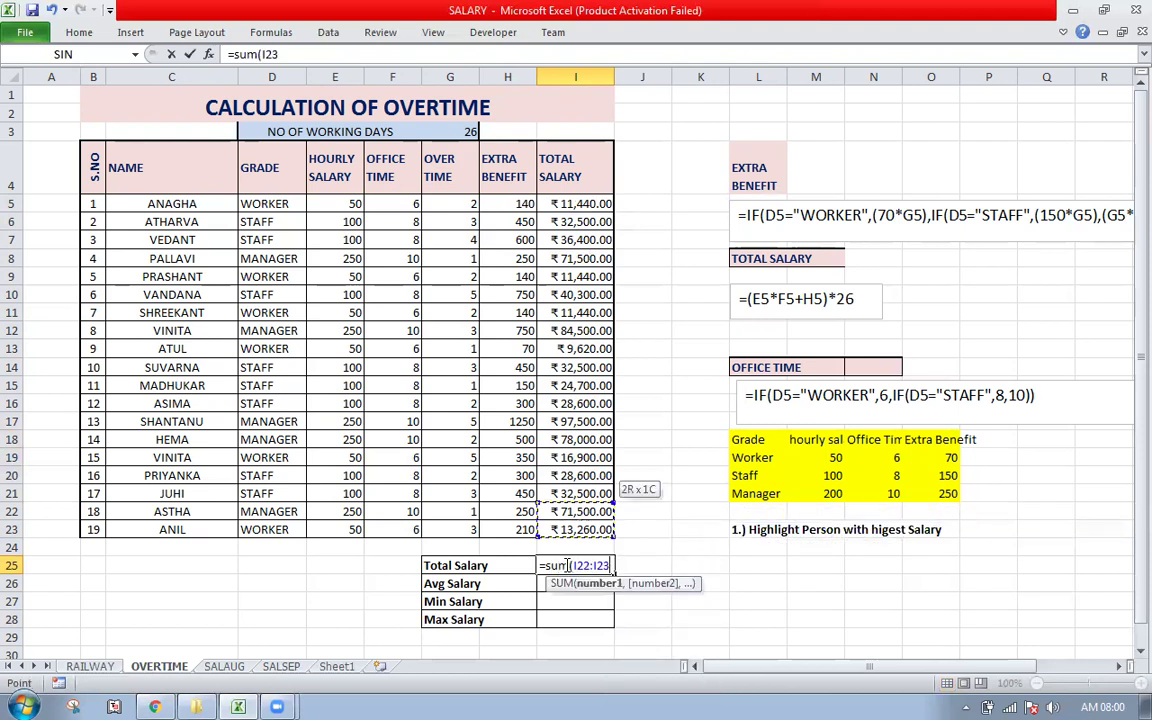
key(Return)
key(Down)
click(566, 565)
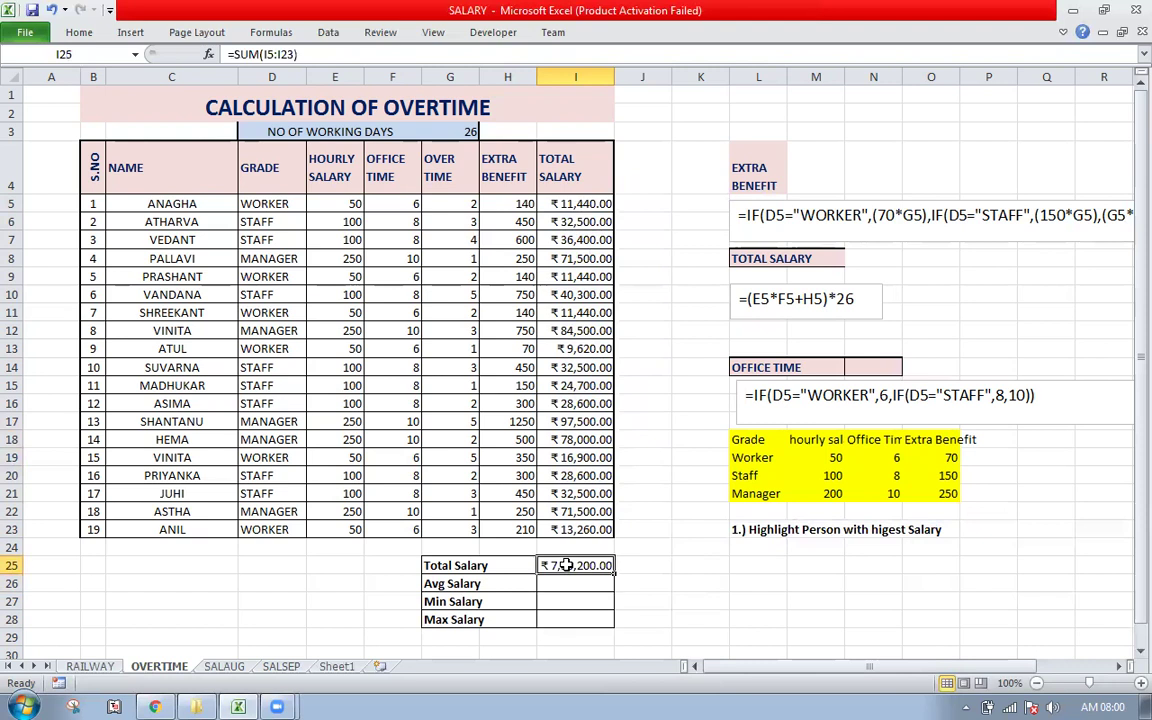
- Enter the formula =AVERAGE(I5:I23) in I26 beside Avg Salary
key(Down)
text(=av)
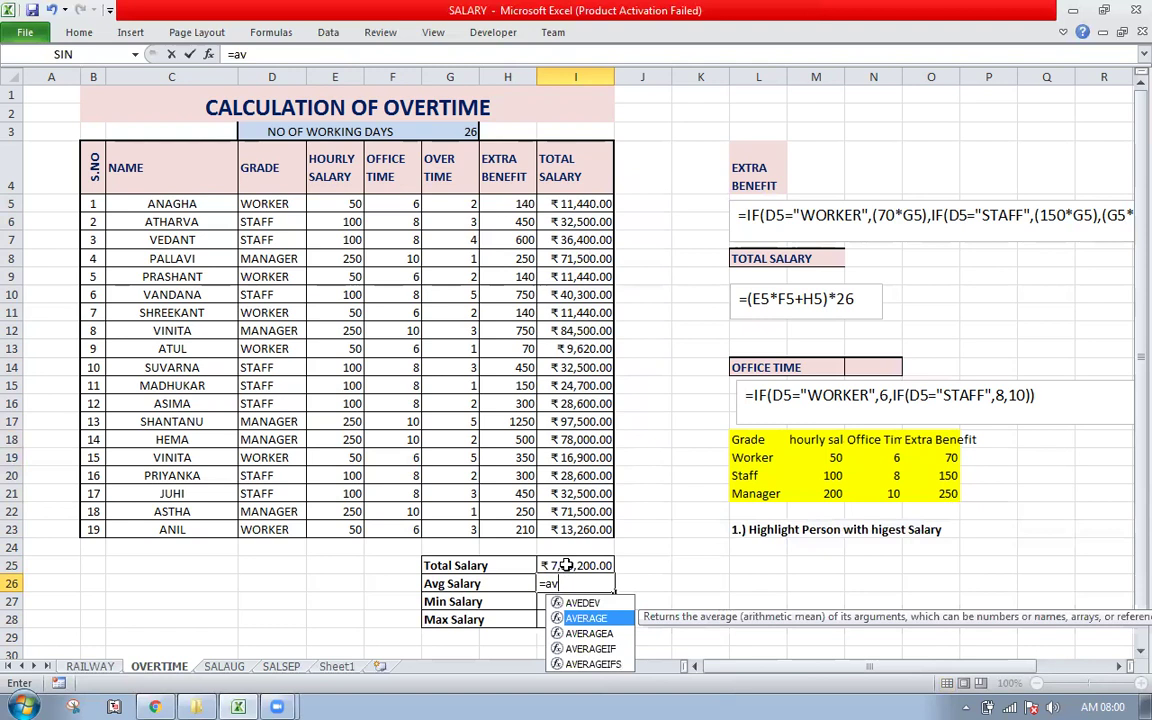
key(Tab)
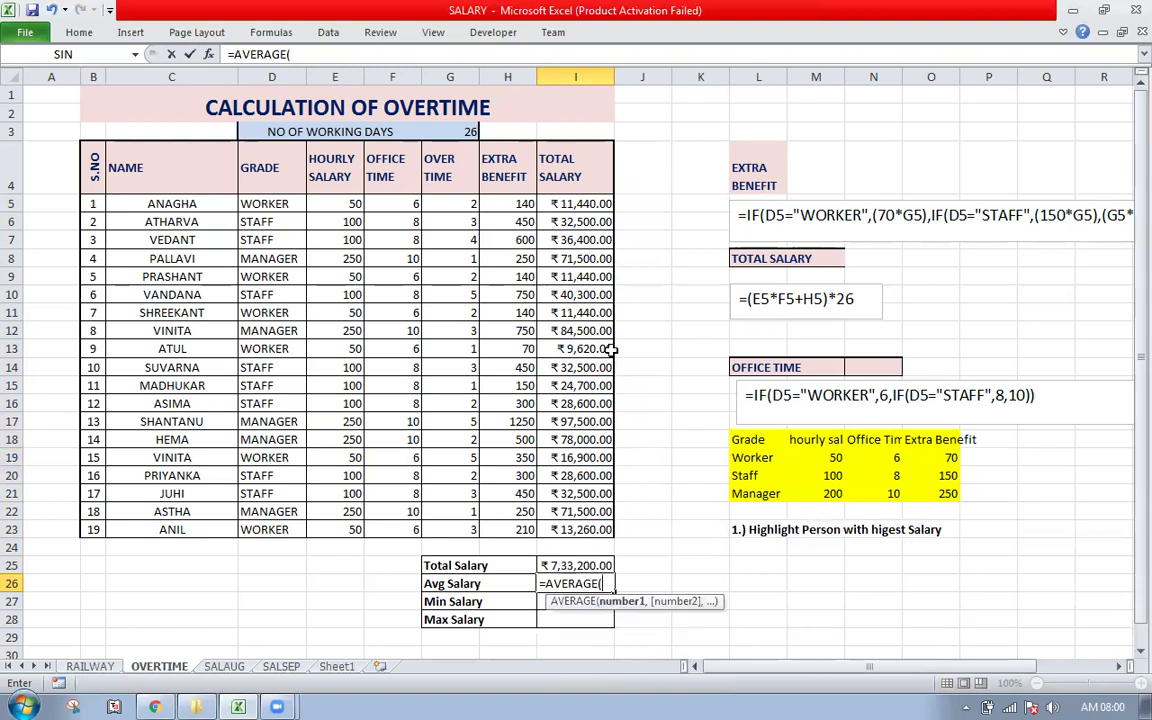
drag(597, 200, 586, 527)
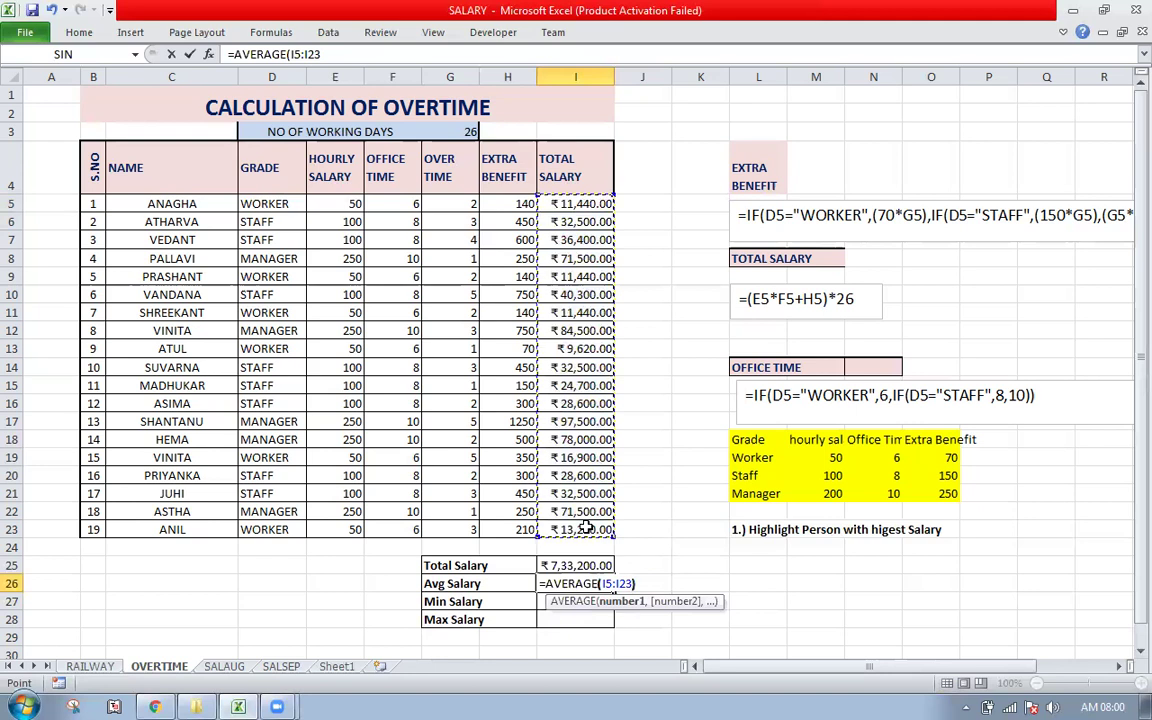
key(Return)
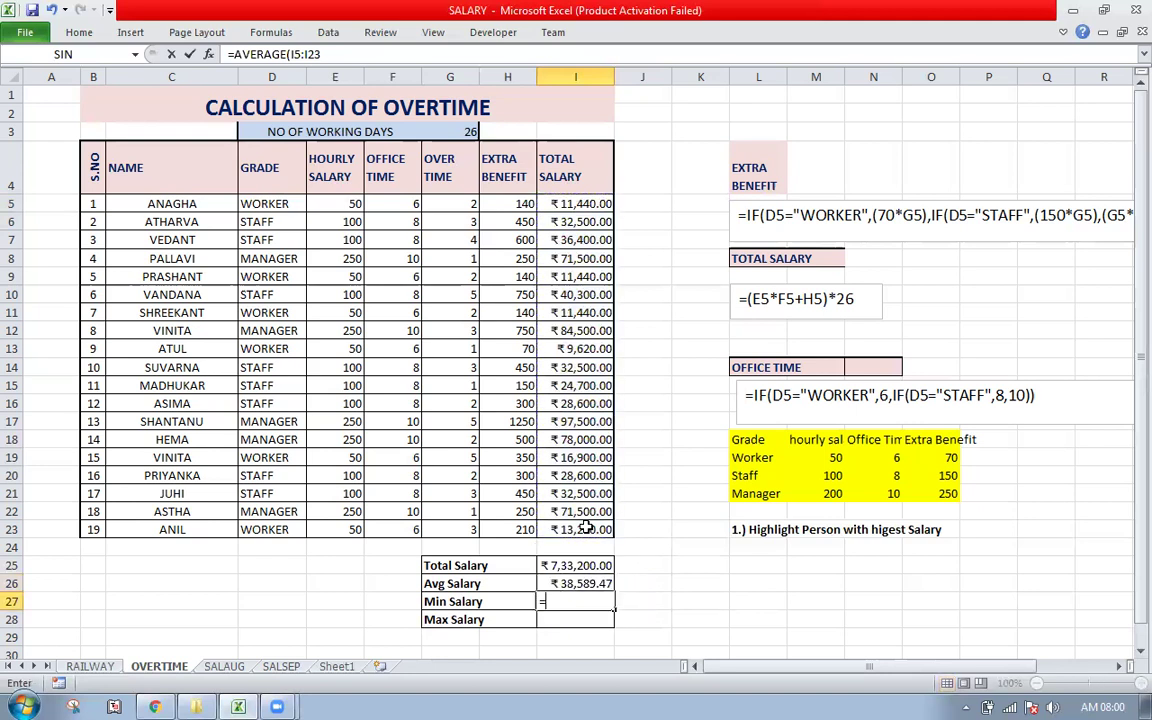
- Enter the formula =MIN(I5:I23) in I27 beside Min Salary, correcting the misspelled function name
text(=main()
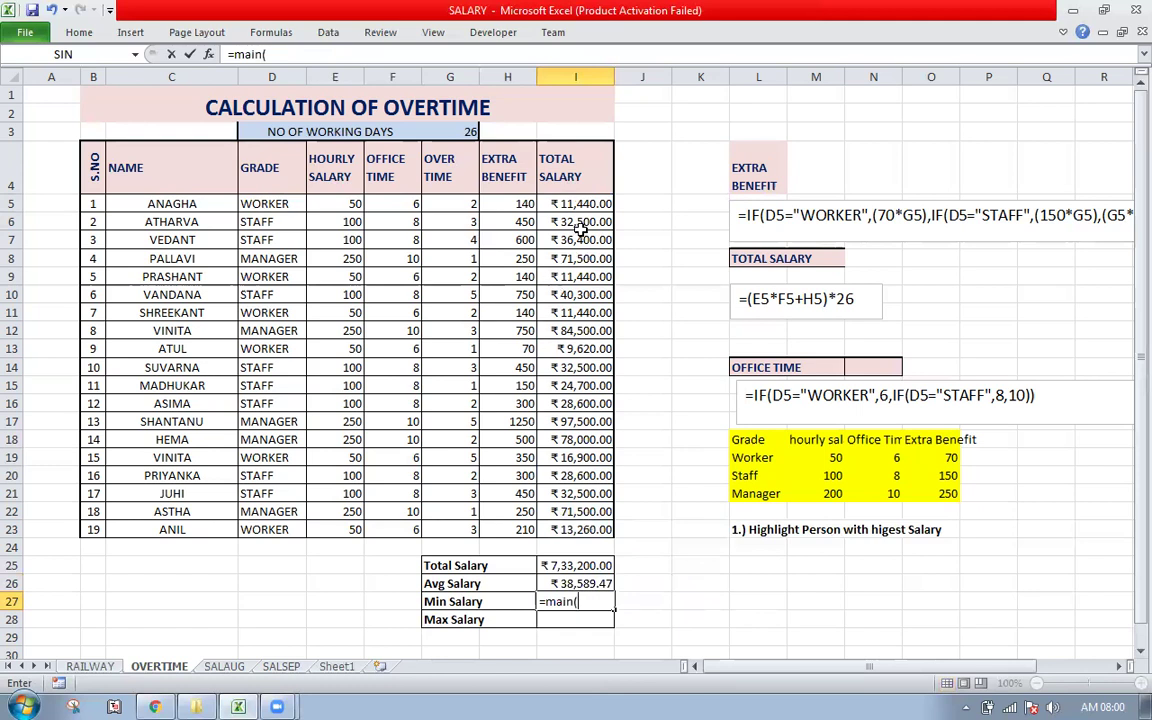
drag(585, 204, 592, 531)
text())
key(Return)
key(Up)
key(Up)
key(Down)
key(F2)
key(Left)
key(Left)
key(Left)
key(Left)
key(Left)
key(Left)
key(Left)
key(Left)
key(Left)
key(Left)
key(BackSpace)
text(i)
key(Return)
- Enter the formula =MAX(I5:I23) in I28 beside Max Salary and reselect the cell
text(=)
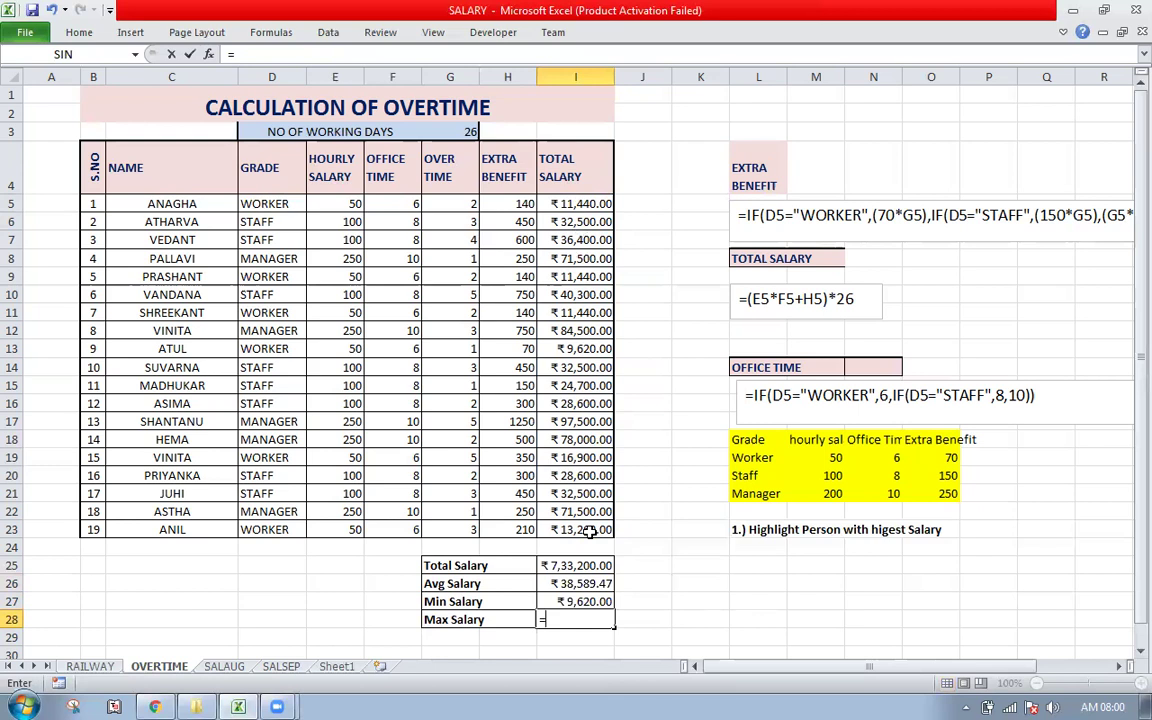
text(max()
key(Up)
key(Up)
key(Up)
key(Up)
key(Up)
key(shift+Up)
key(shift+Up)
key(shift+Up)
key(shift+Up)
key(shift+Up)
key(shift+Up)
key(shift+Up)
key(shift+Up)
key(shift+Up)
key(shift+Up)
key(shift+Up)
key(shift+Up)
key(shift+Up)
key(shift+Up)
key(shift+Up)
key(shift+Up)
key(shift+Up)
key(shift+Up)
key(shift+Up)
key(Return)
key(Up)
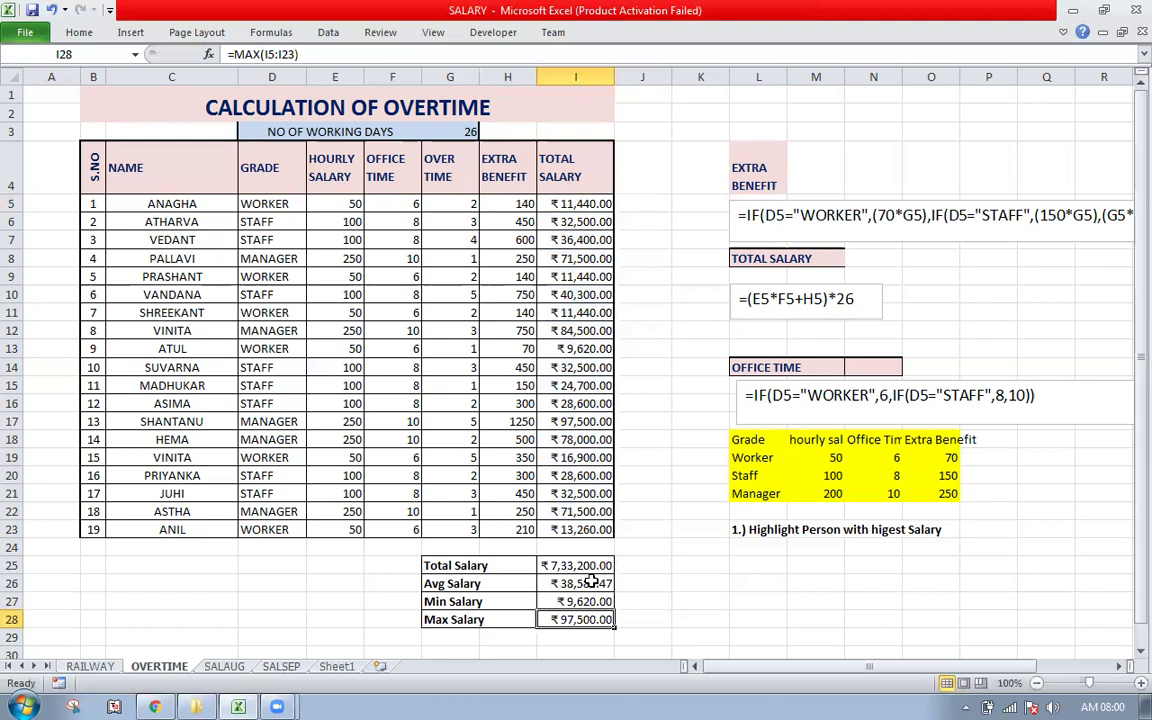
- Review the total, average, minimum and maximum salary formulas in the summary cells I25 to I28
click(588, 567)
key(Down)
key(Down)
key(Down)
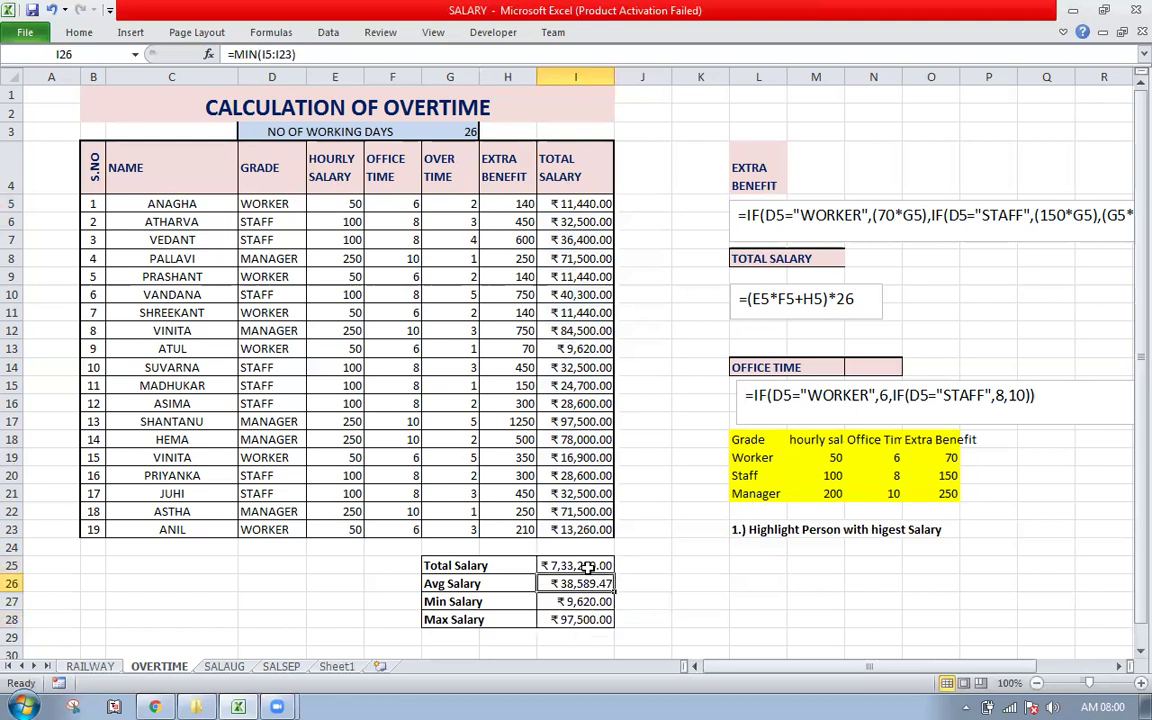
click(588, 567)
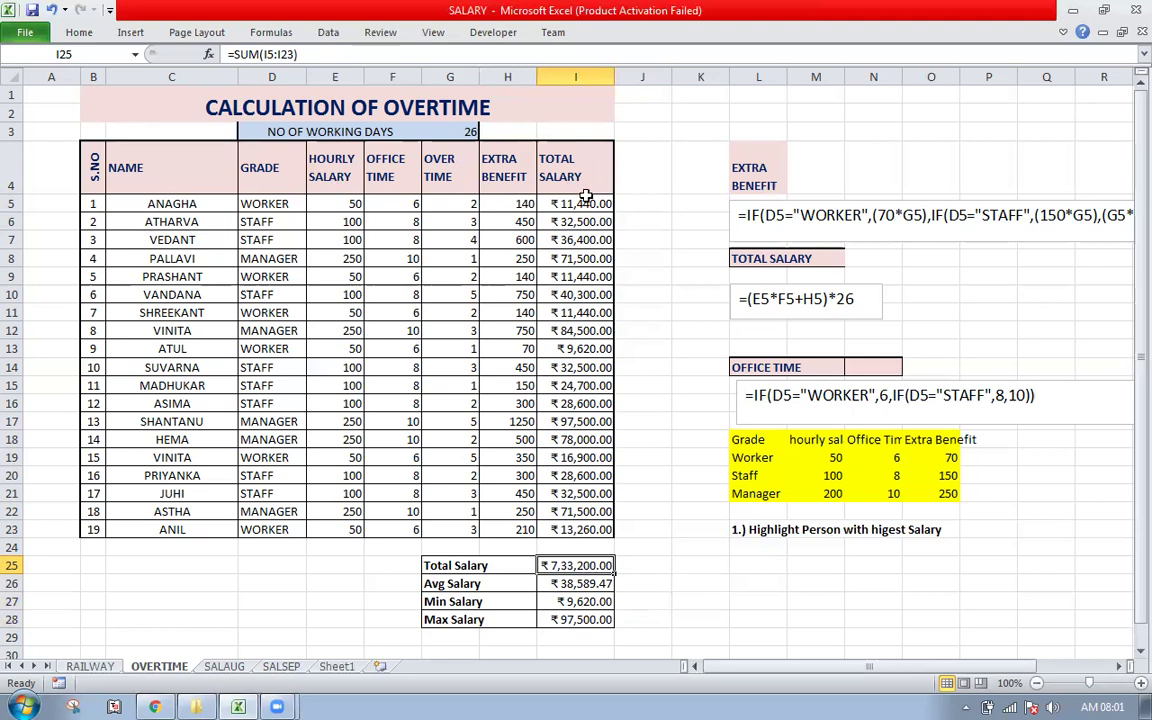
- Define the name TOTAL_SALARY with Workbook scope for the salary range I5:I23
drag(585, 199, 565, 529)
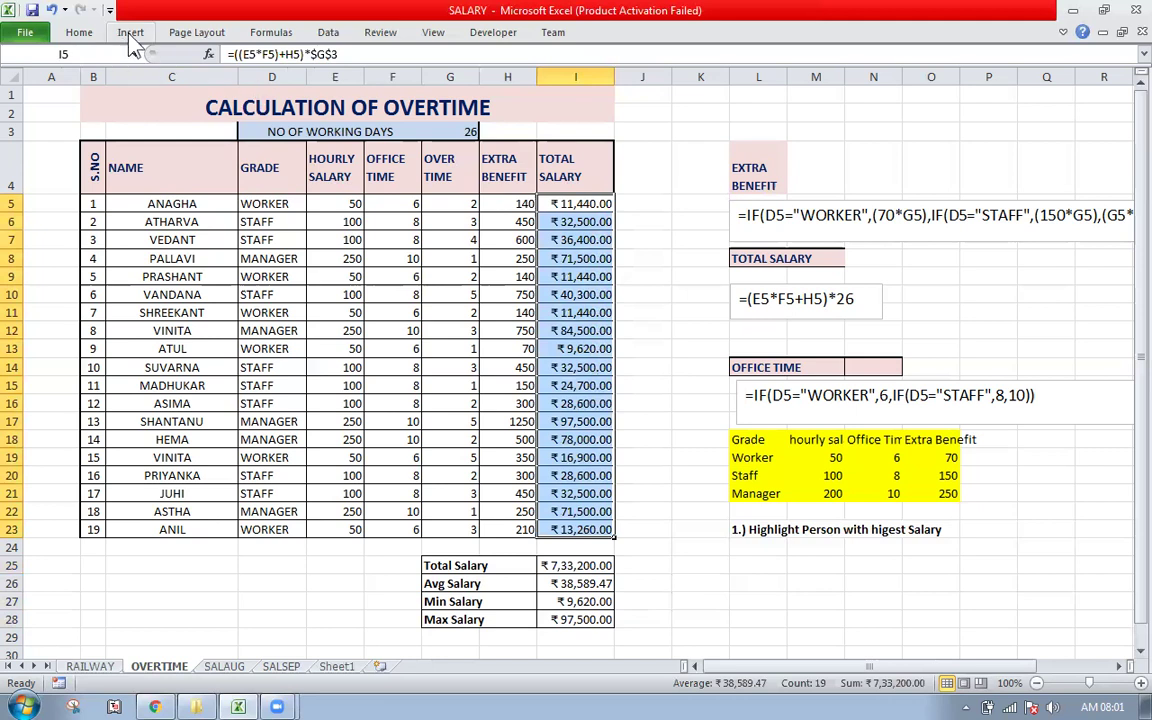
click(274, 34)
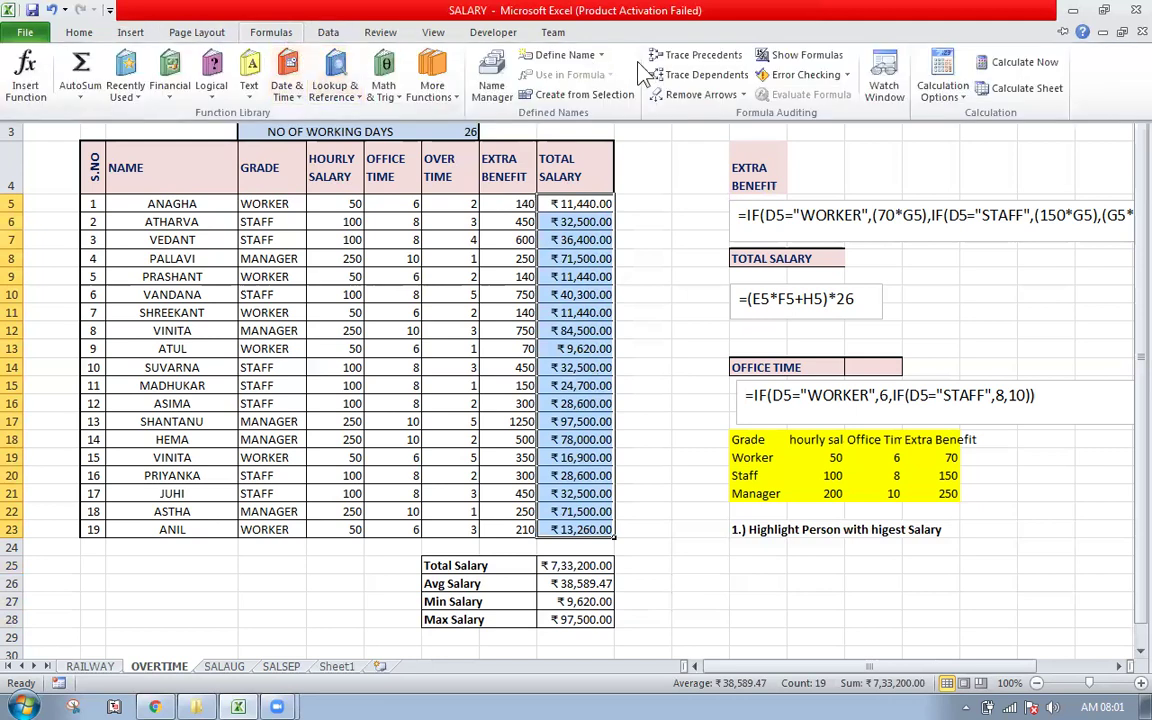
click(578, 55)
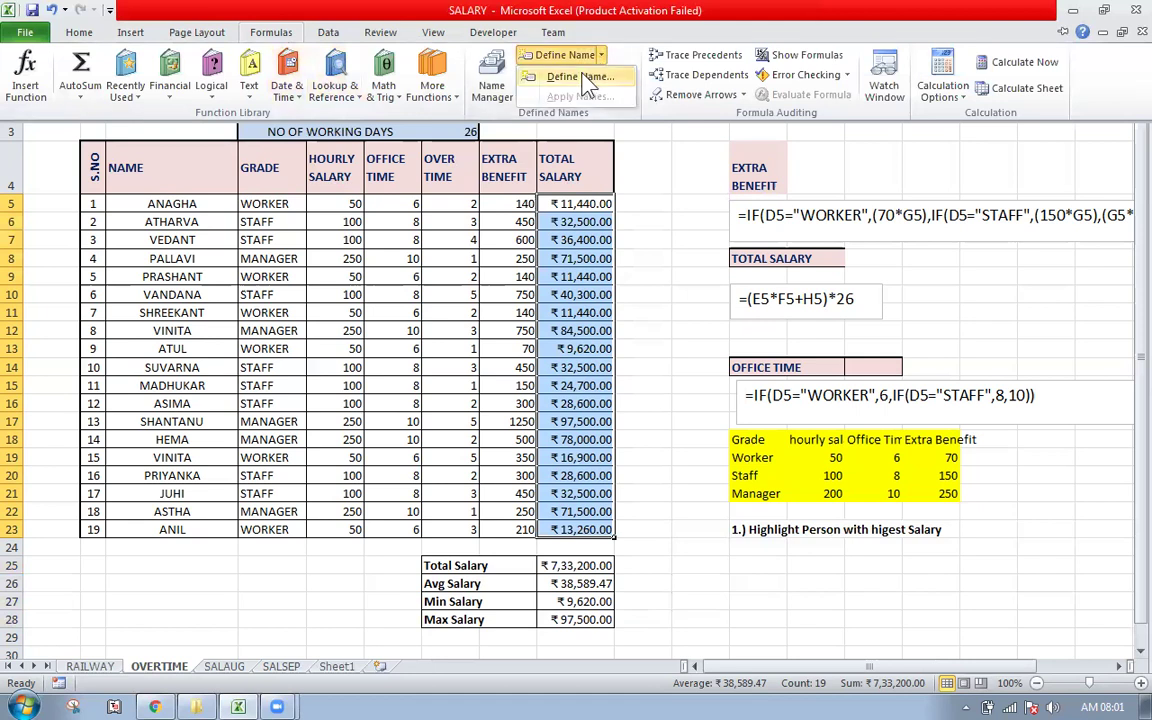
click(580, 77)
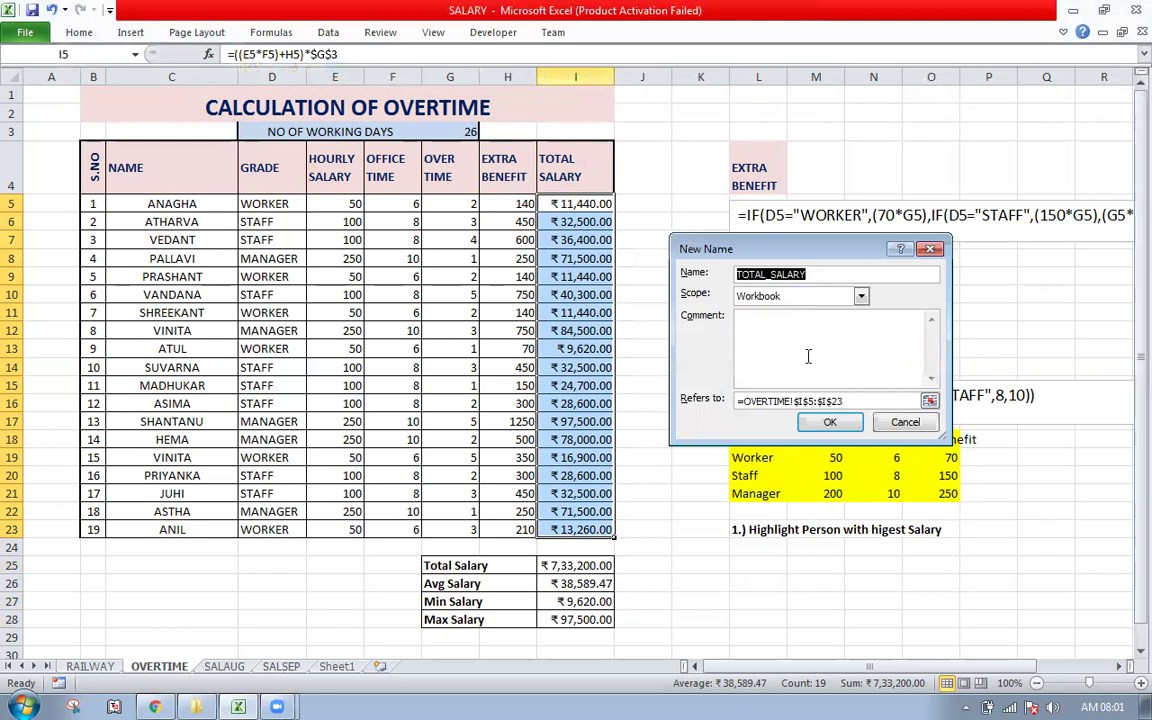
click(829, 421)
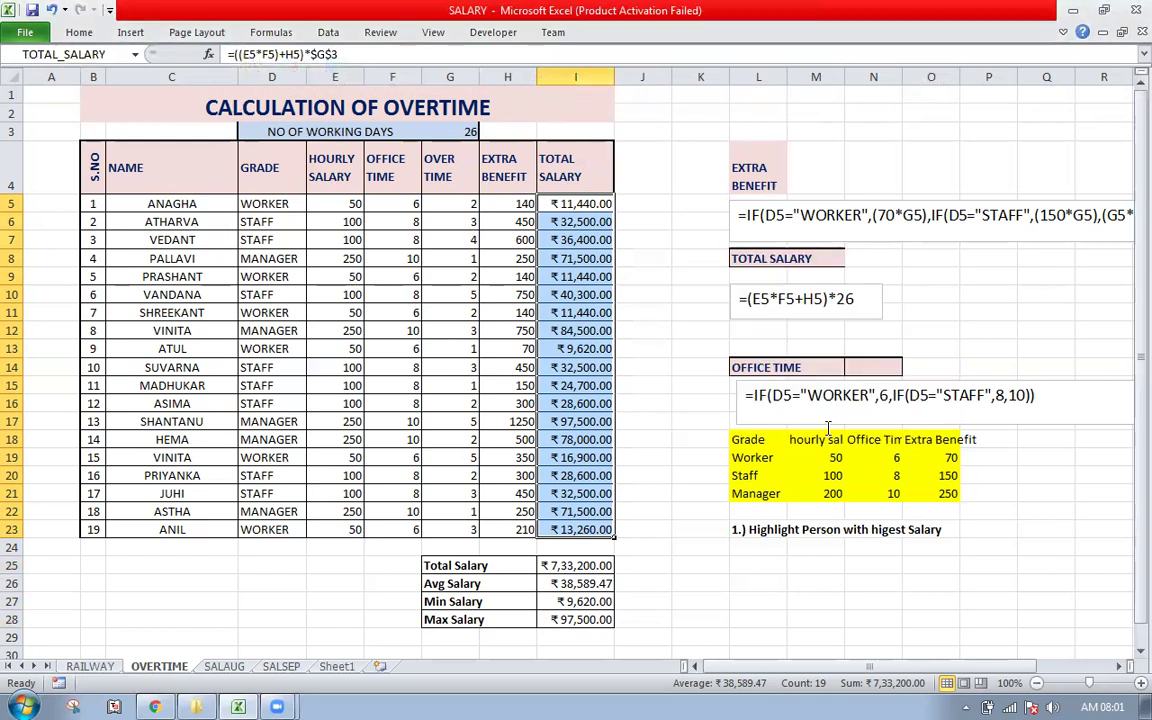
- Replace the cell range in I25's SUM formula with the name TOTAL_SALARY, enter it and reopen the formula for inspection
key(Down)
key(Down)
key(Down)
key(Down)
key(Down)
key(Down)
key(Down)
key(Down)
key(Down)
key(Down)
key(Down)
key(Down)
key(Down)
key(Down)
key(Down)
key(Down)
key(Down)
key(Down)
key(Down)
key(Down)
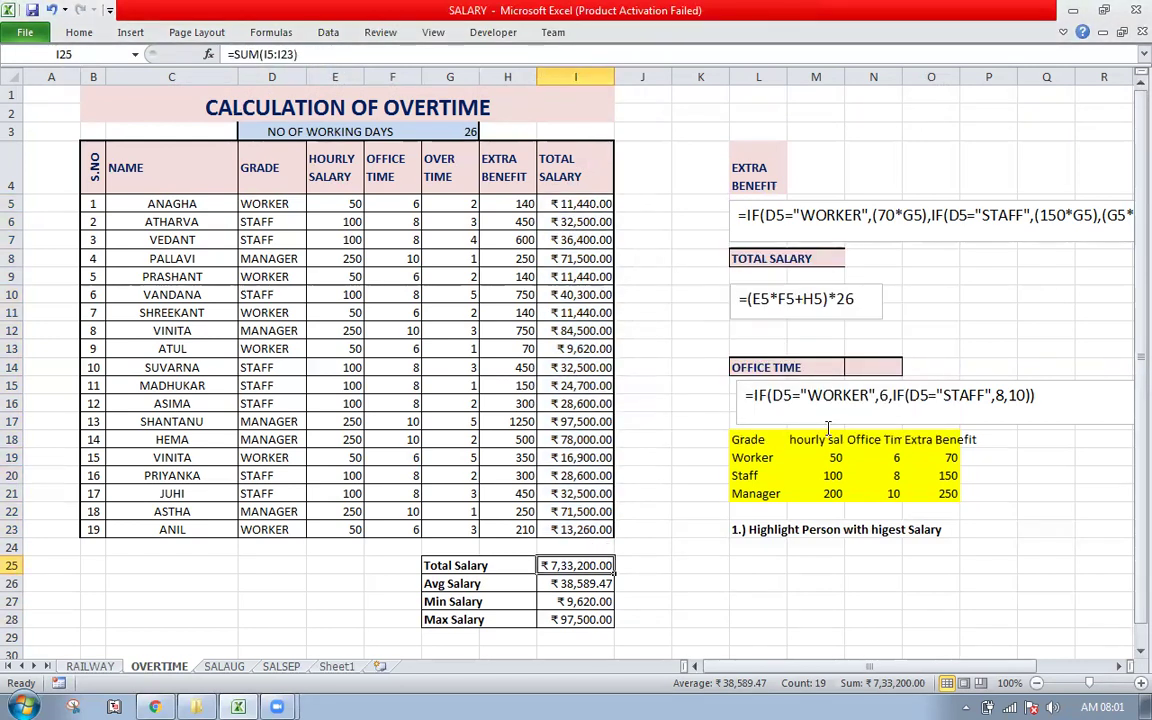
key(F2)
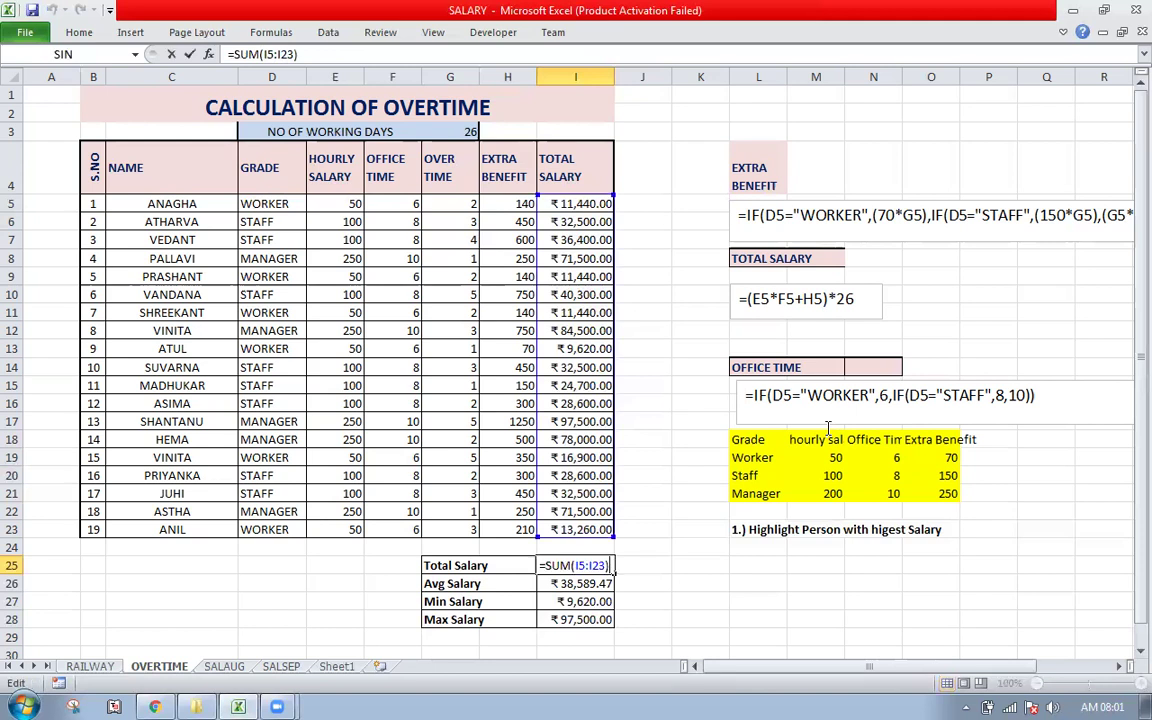
key(Left)
key(BackSpace)
key(BackSpace)
key(BackSpace)
key(BackSpace)
key(BackSpace)
key(BackSpace)
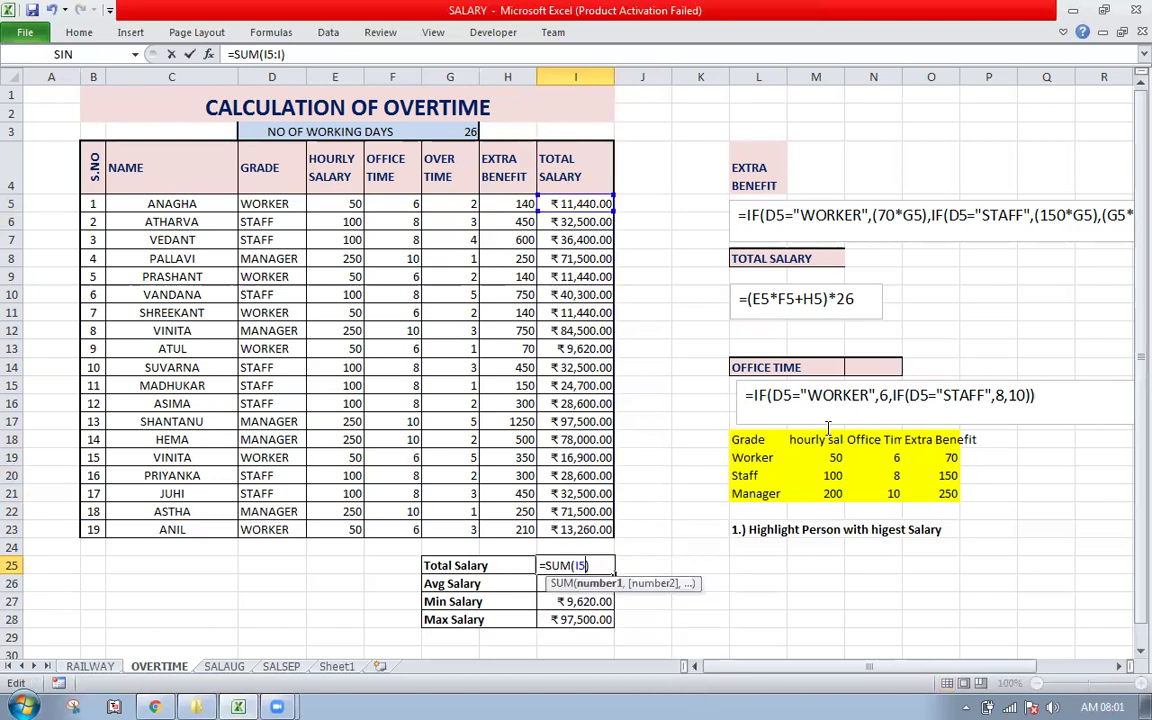
text(tot)
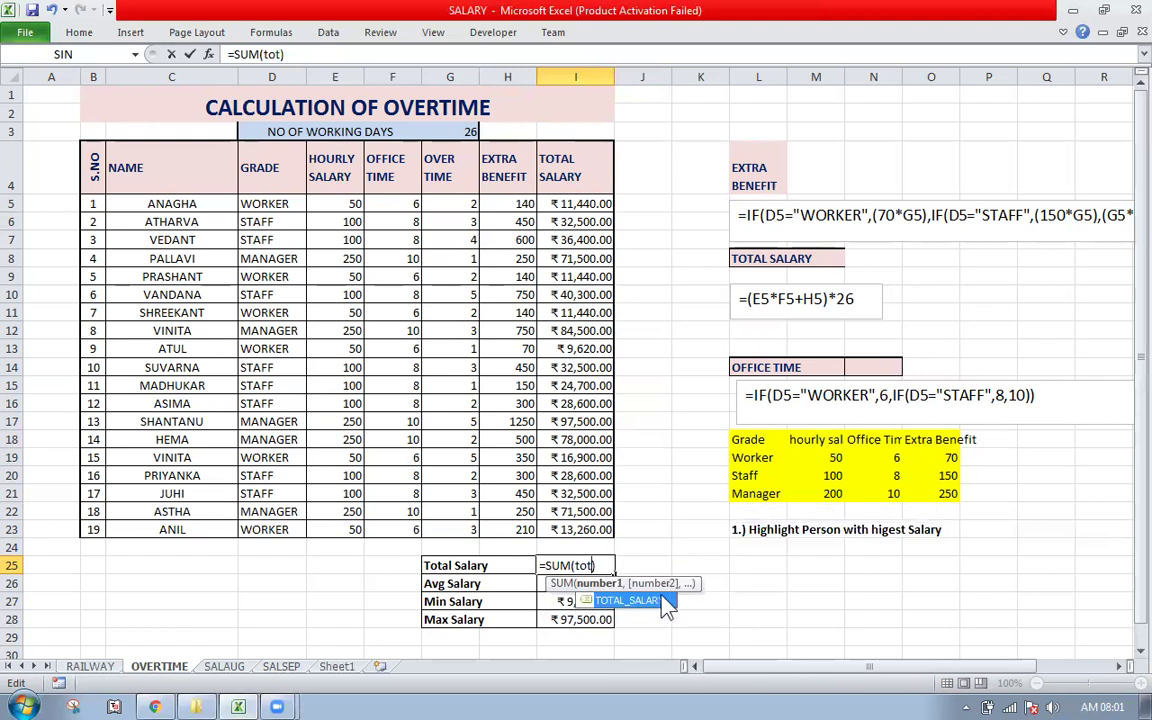
double_click(630, 599)
key(Return)
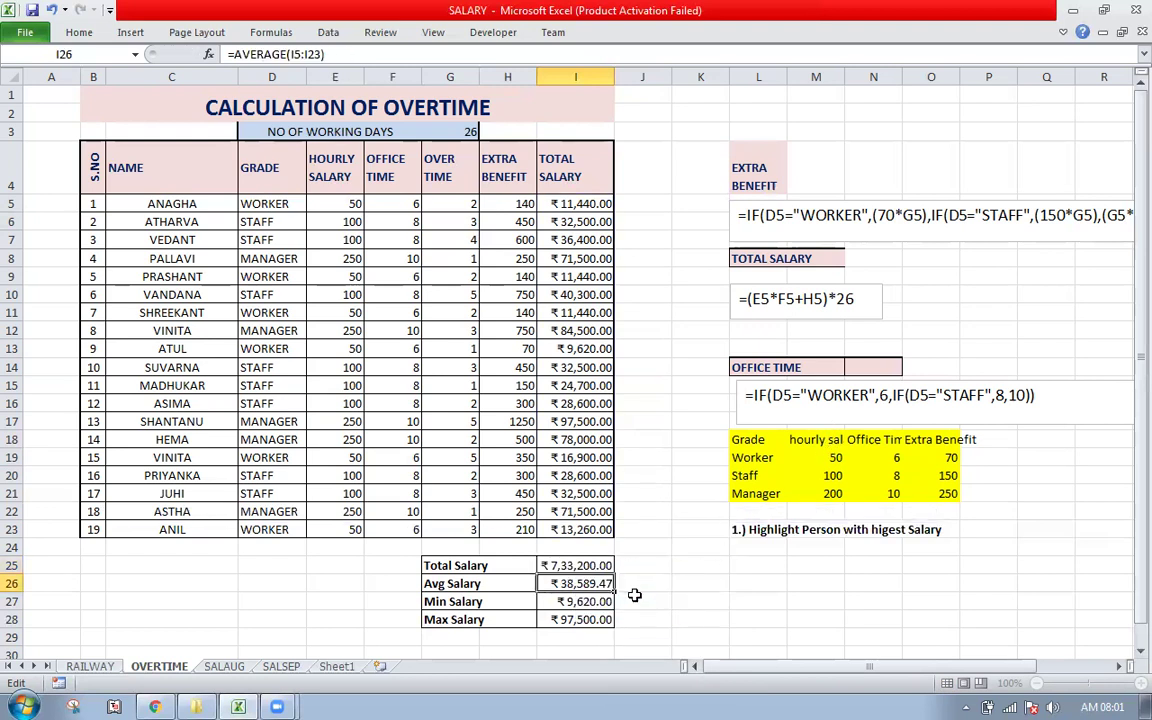
key(Up)
key(F2)
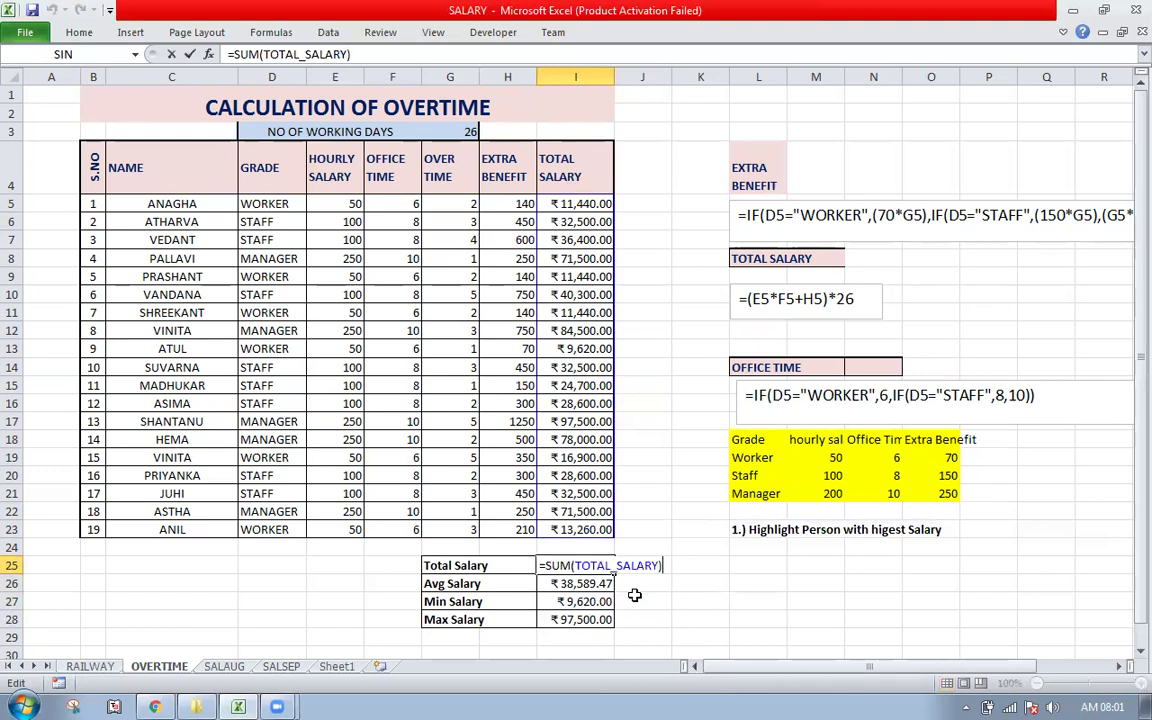
- Copy the name TOTAL_SALARY from the SUM formula in I25 and leave the formula's editing mode
key(shift+Left)
key(shift+Left)
key(shift+Left)
key(shift+Left)
key(shift+Left)
key(shift+Left)
key(shift+Left)
key(shift+Left)
key(shift+Left)
key(shift+Left)
key(shift+Left)
key(shift+Left)
key(shift+Left)
key(shift+Left)
key(shift+Left)
key(shift+Right)
key(shift+Right)
key(ctrl+c)
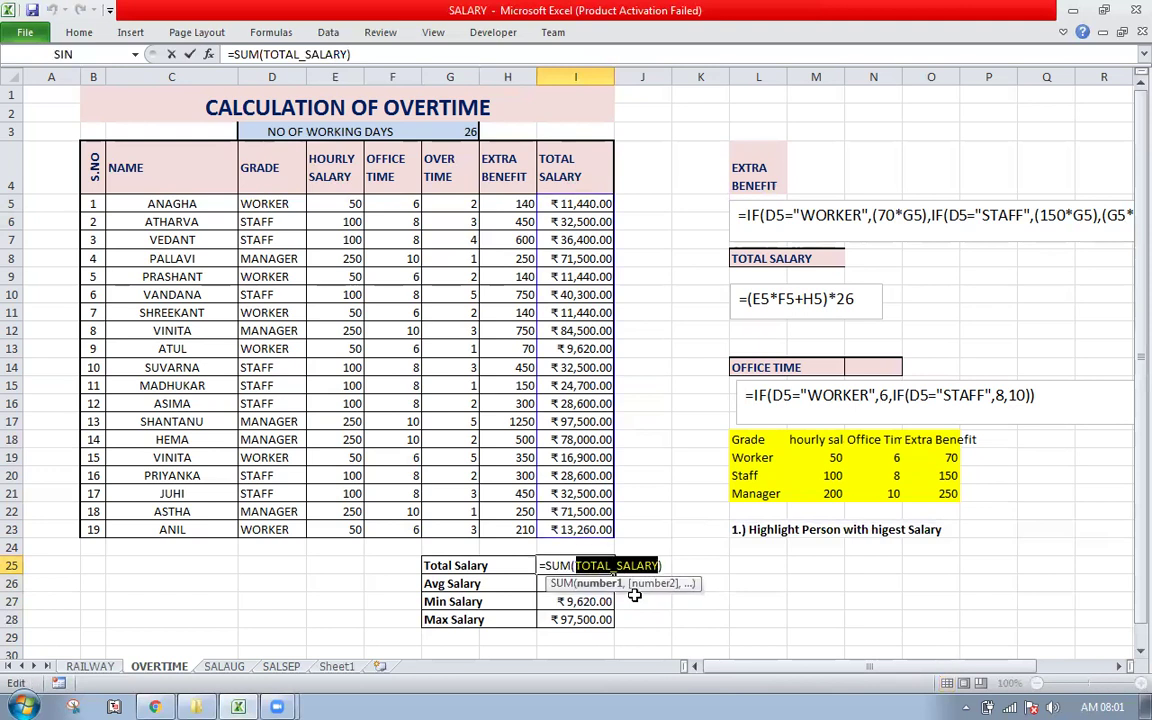
key(Escape)
- Replace the cell range in I26's AVERAGE formula with the copied name TOTAL_SALARY
key(Down)
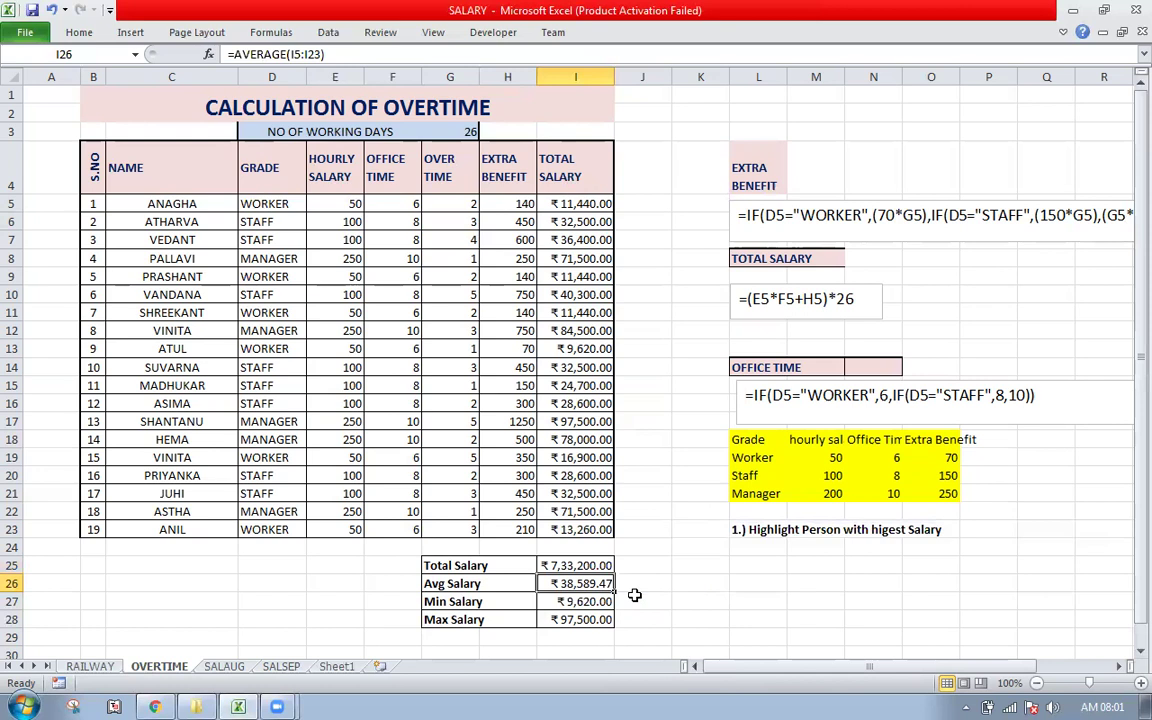
key(F2)
key(Left)
key(BackSpace)
key(BackSpace)
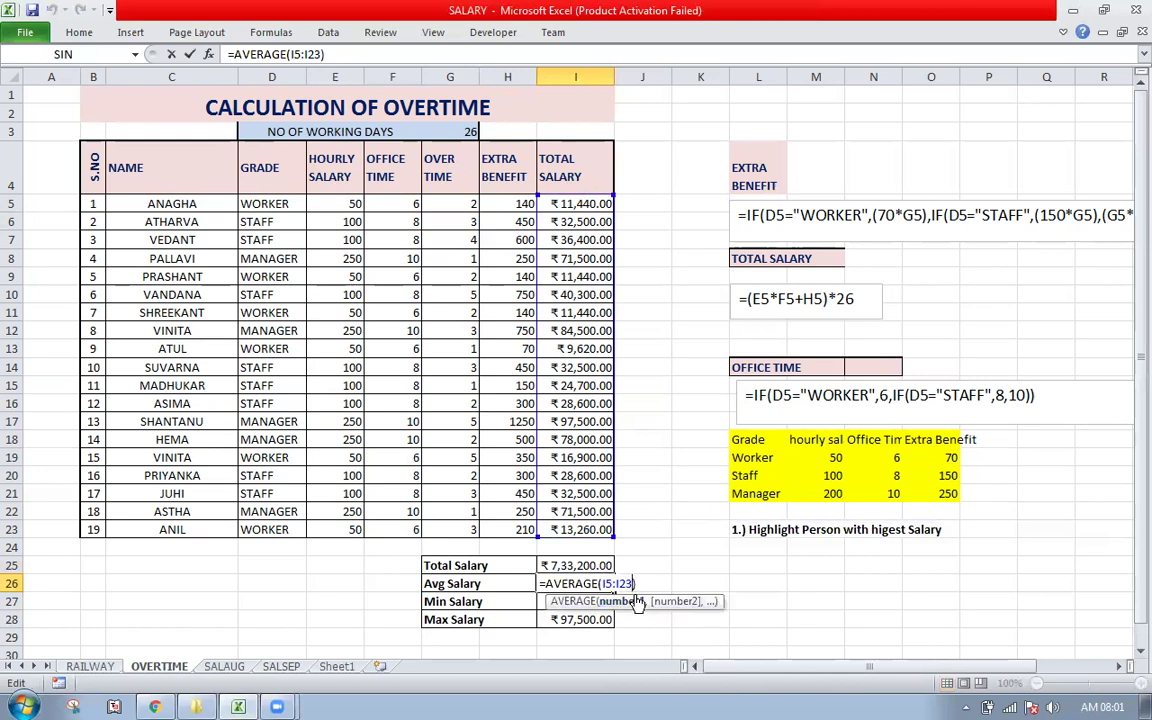
key(BackSpace)
key(BackSpace)
key(BackSpace)
key(BackSpace)
key(ctrl+v)
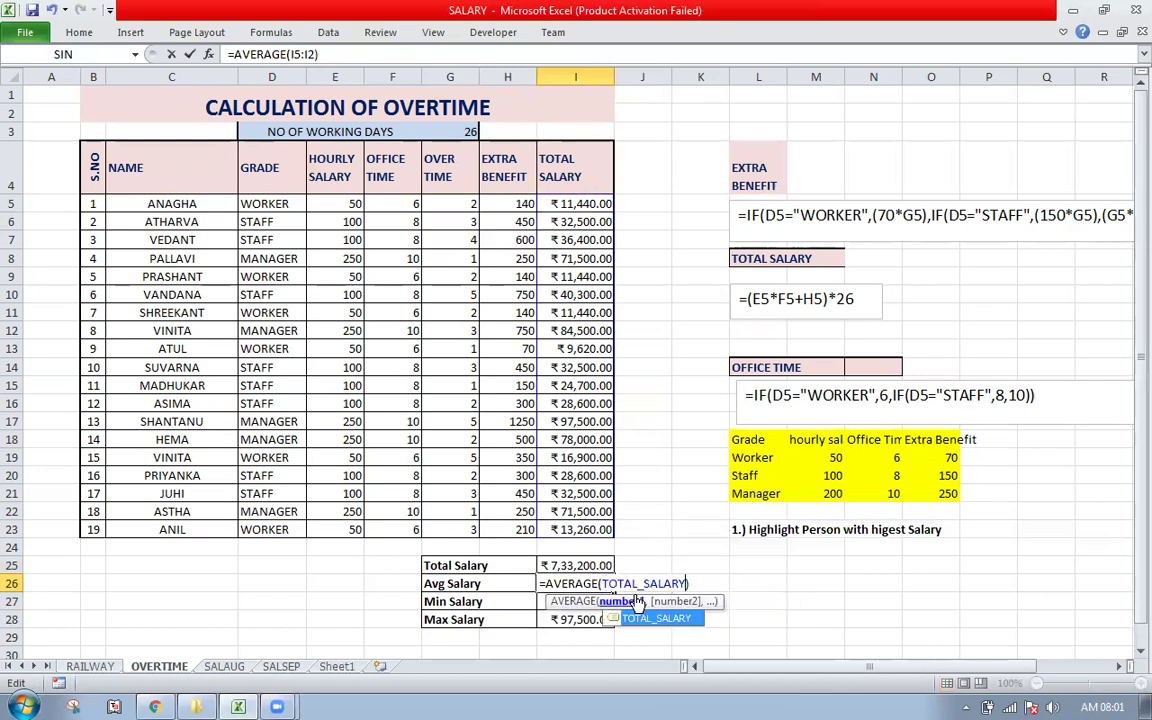
key(Return)
- Replace the cell range in I27's MIN formula with the copied name TOTAL_SALARY
key(F2)
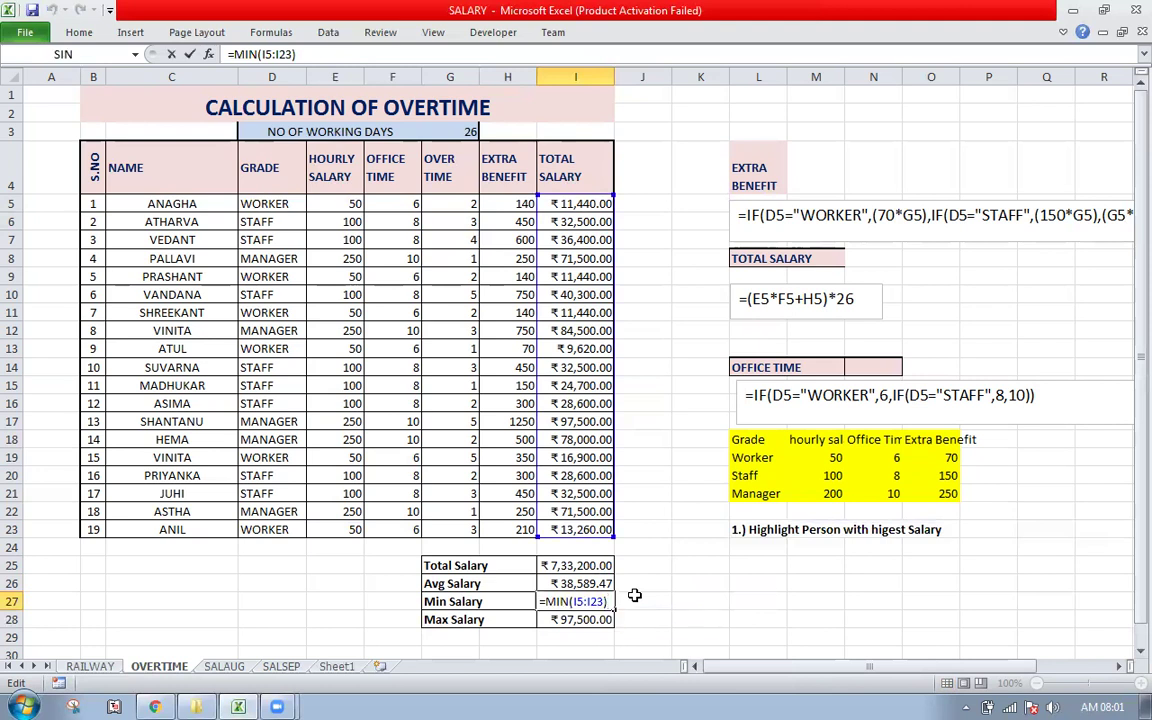
key(BackSpace)
key(BackSpace)
key(BackSpace)
key(BackSpace)
key(BackSpace)
key(BackSpace)
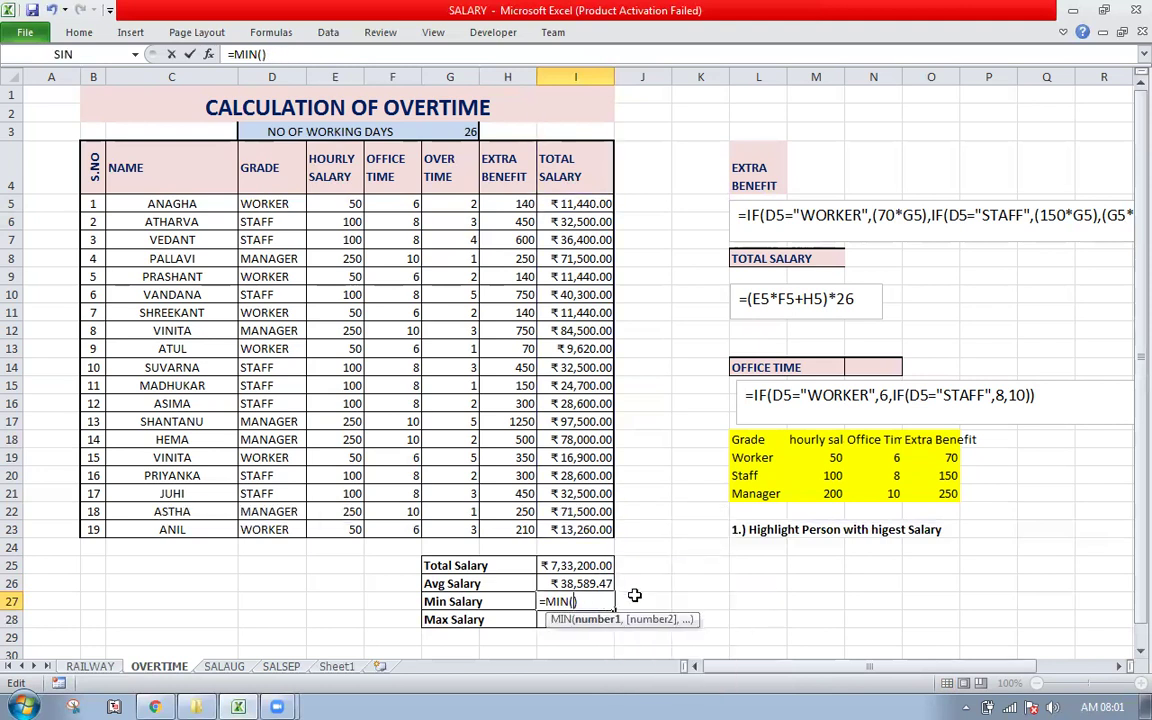
key(ctrl+v)
key(Return)
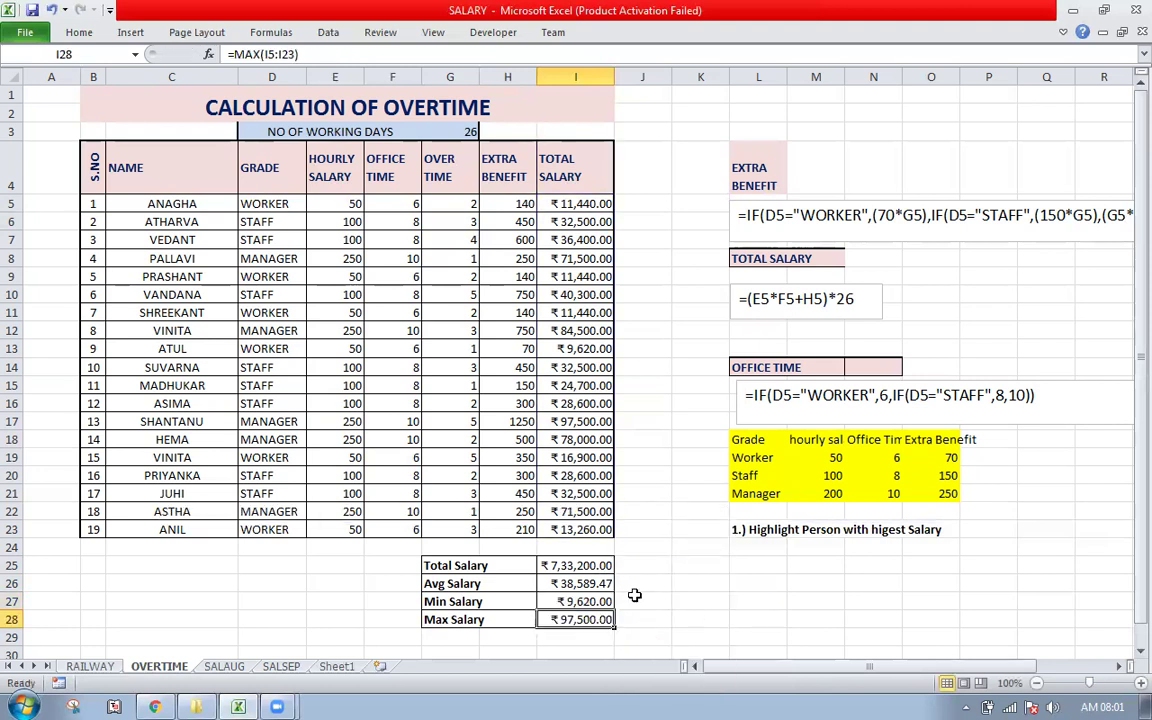
- Replace the cell range in I28's MAX formula with the copied name TOTAL_SALARY
key(F2)
key(BackSpace)
key(BackSpace)
key(BackSpace)
key(BackSpace)
key(BackSpace)
key(BackSpace)
key(ctrl+v)
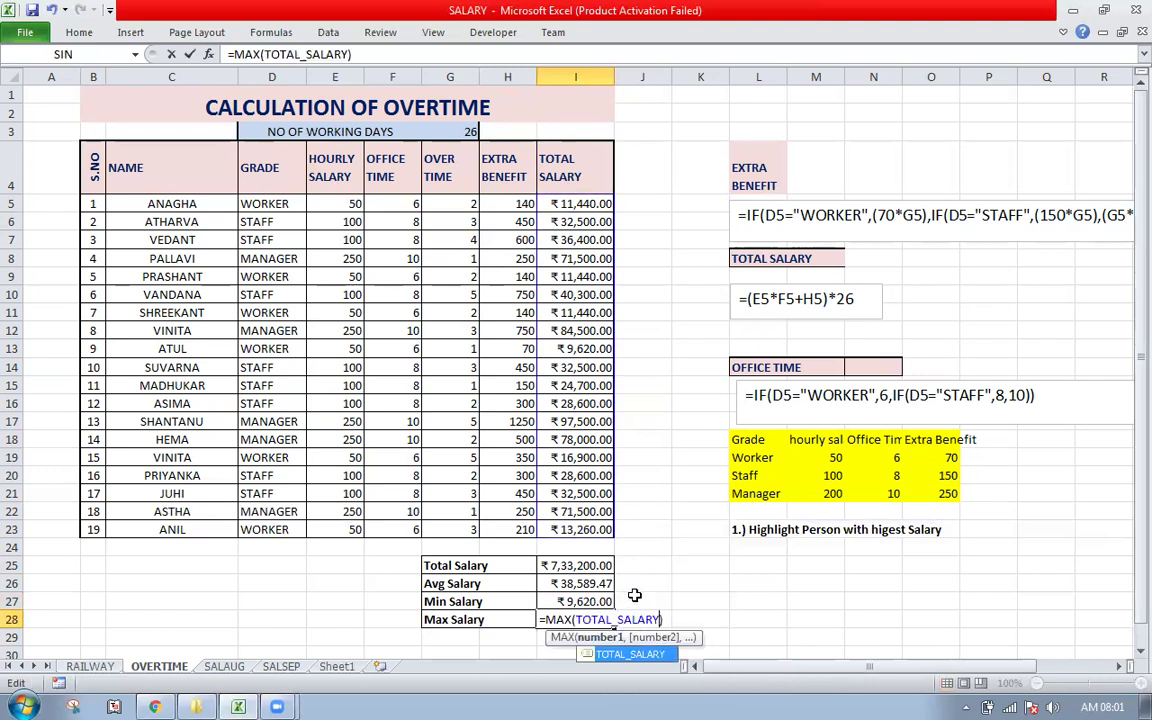
key(Return)
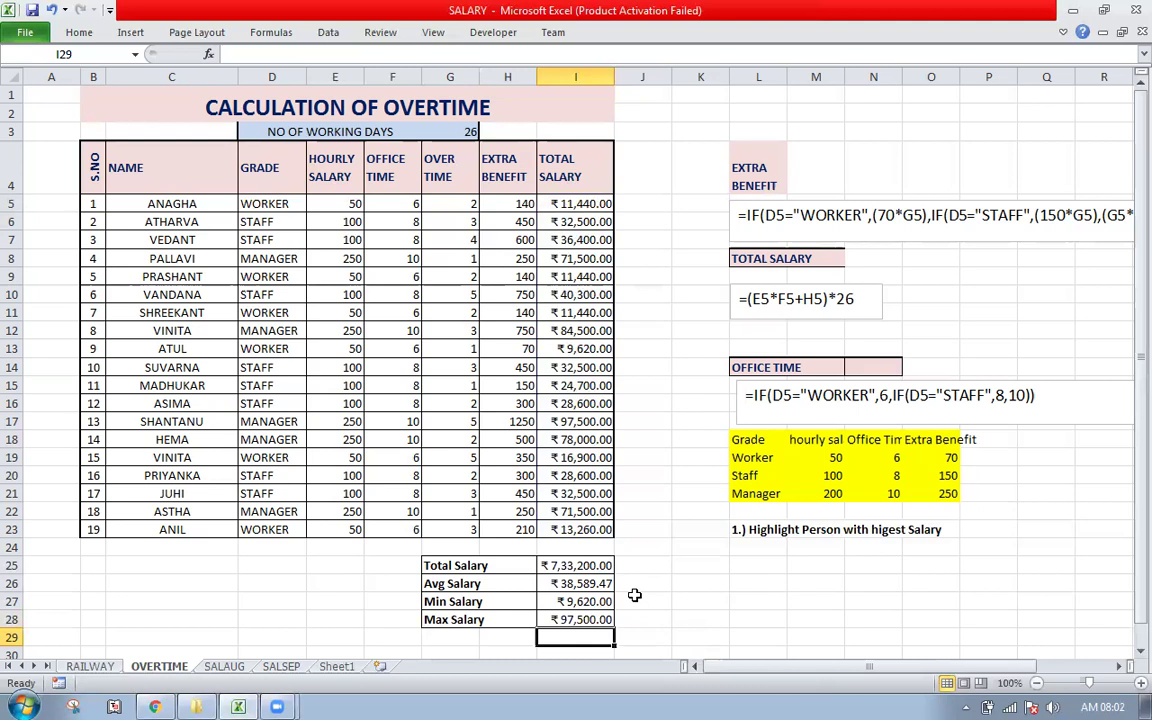
- Apply conditional formatting to I5:I23 that marks the top 20% of salaries with Light Red Fill with Dark Red Text
click(745, 530)
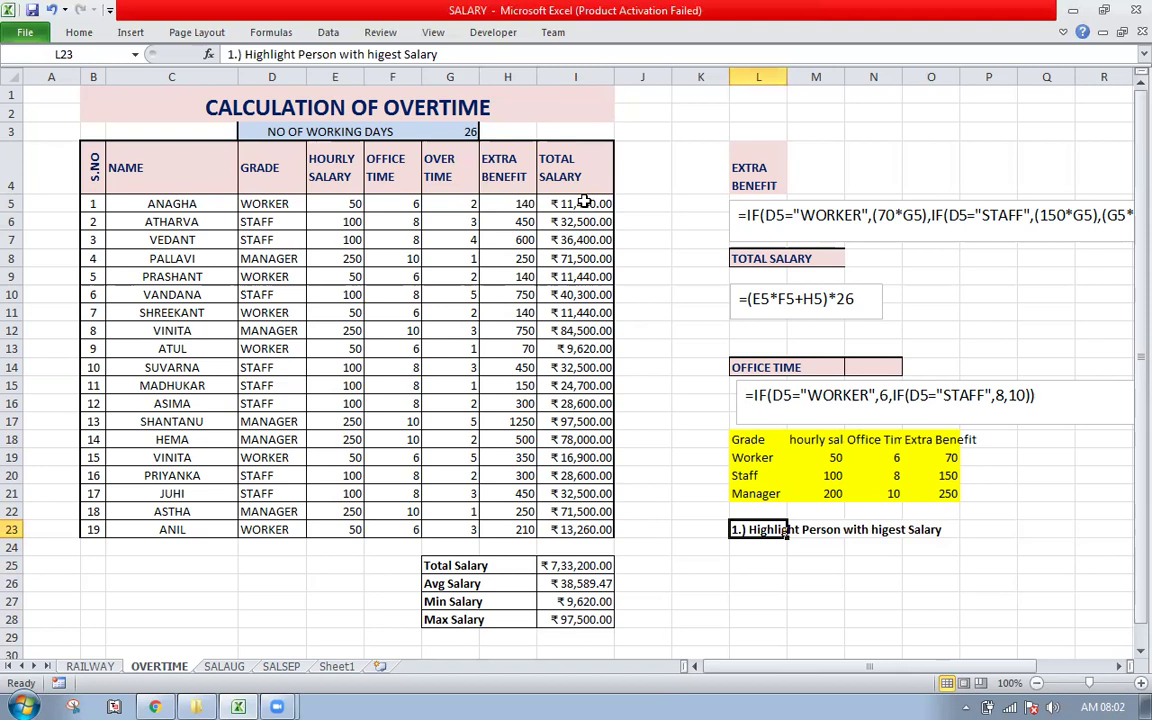
drag(585, 202, 578, 523)
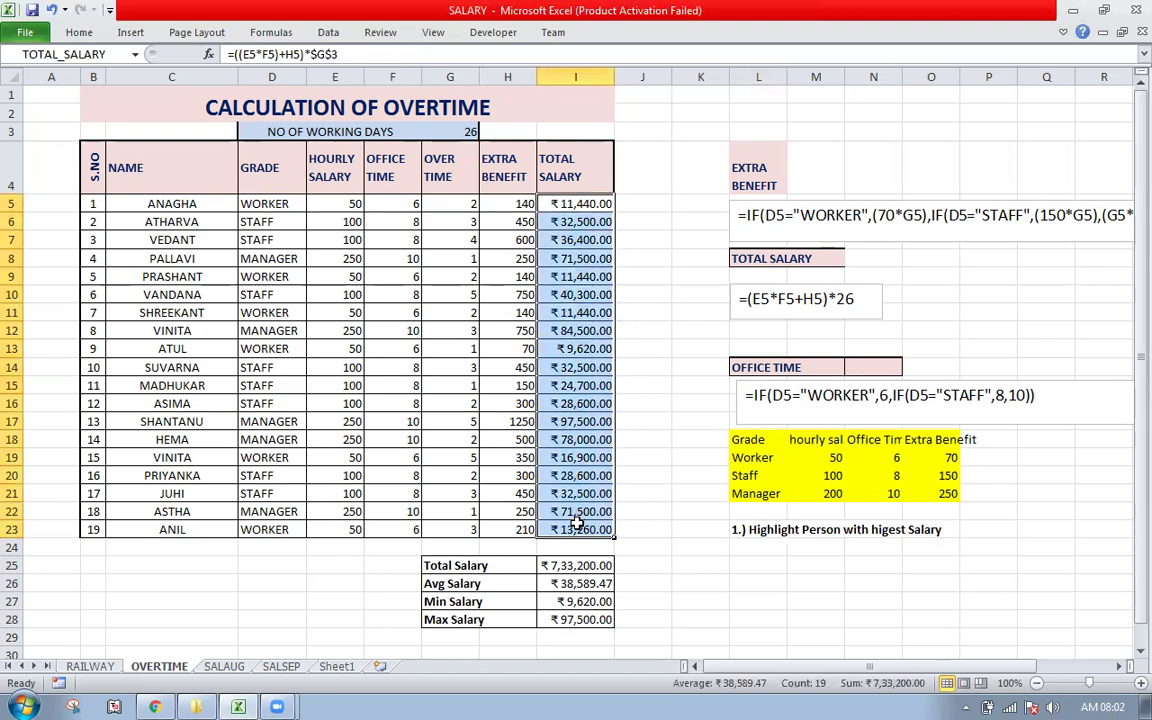
click(80, 32)
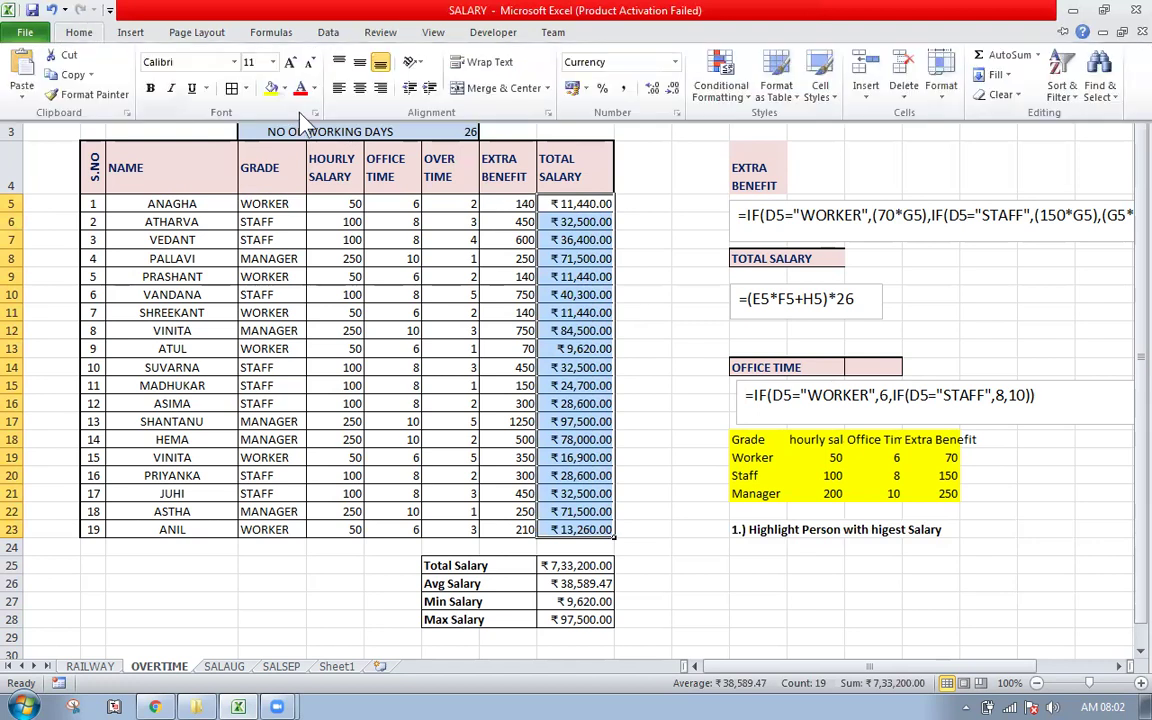
click(740, 103)
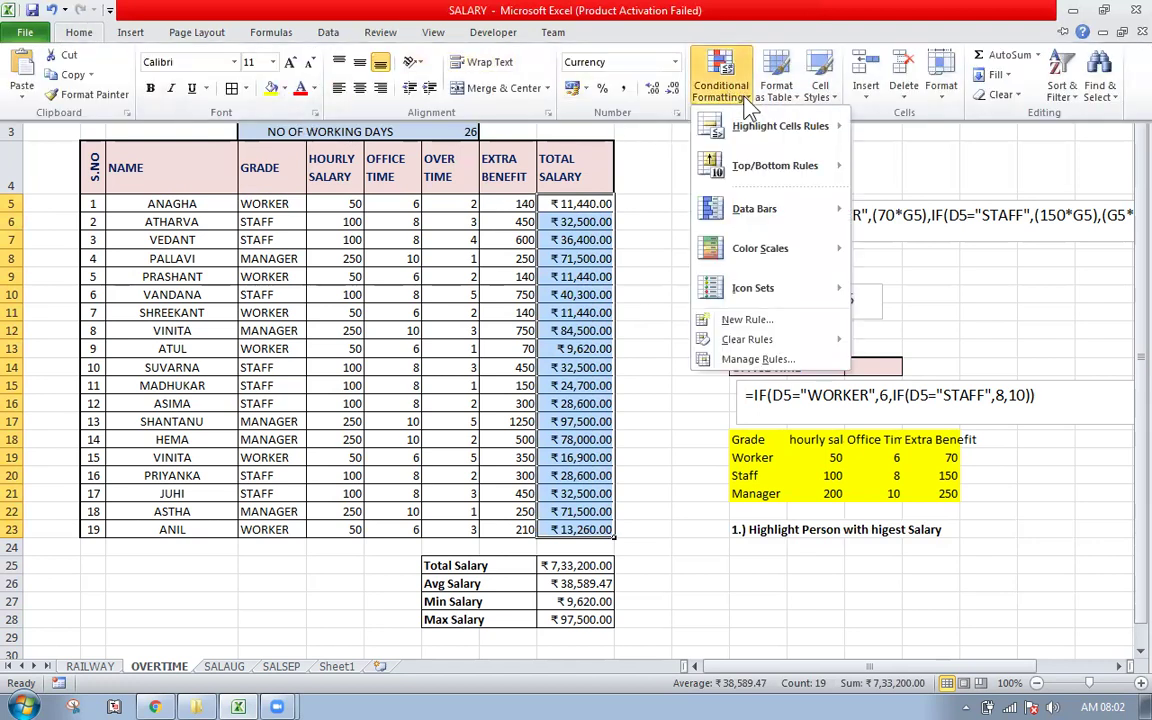
mouse_move(778, 131)
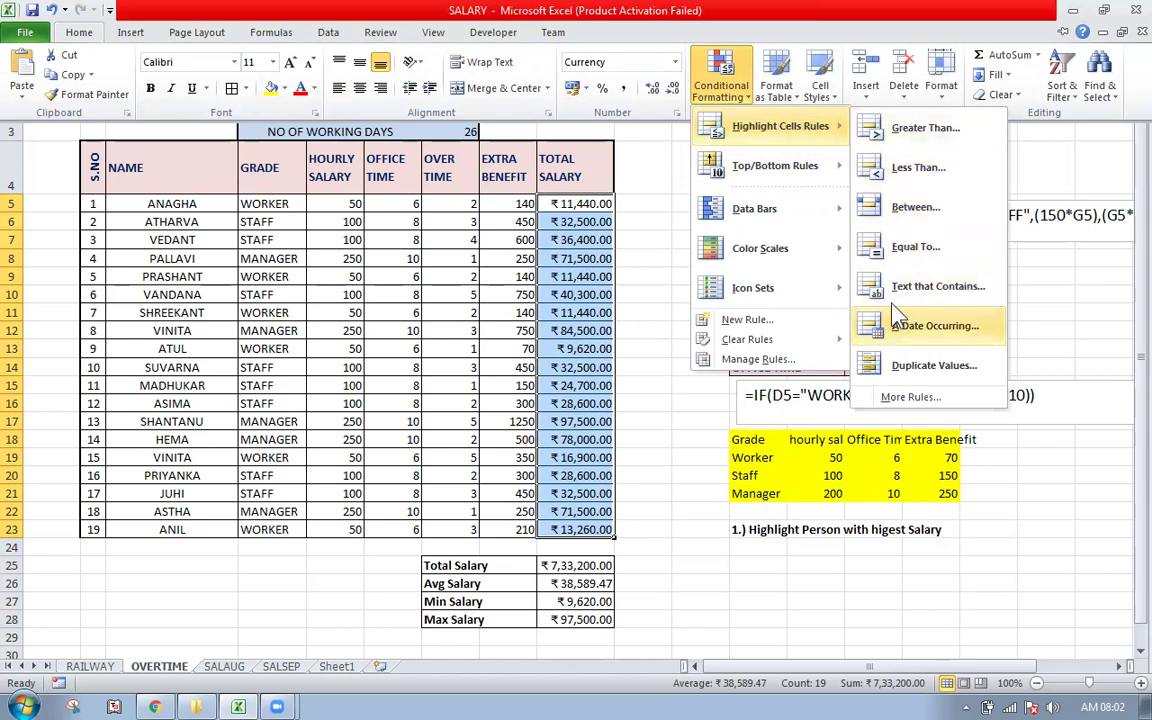
mouse_move(818, 176)
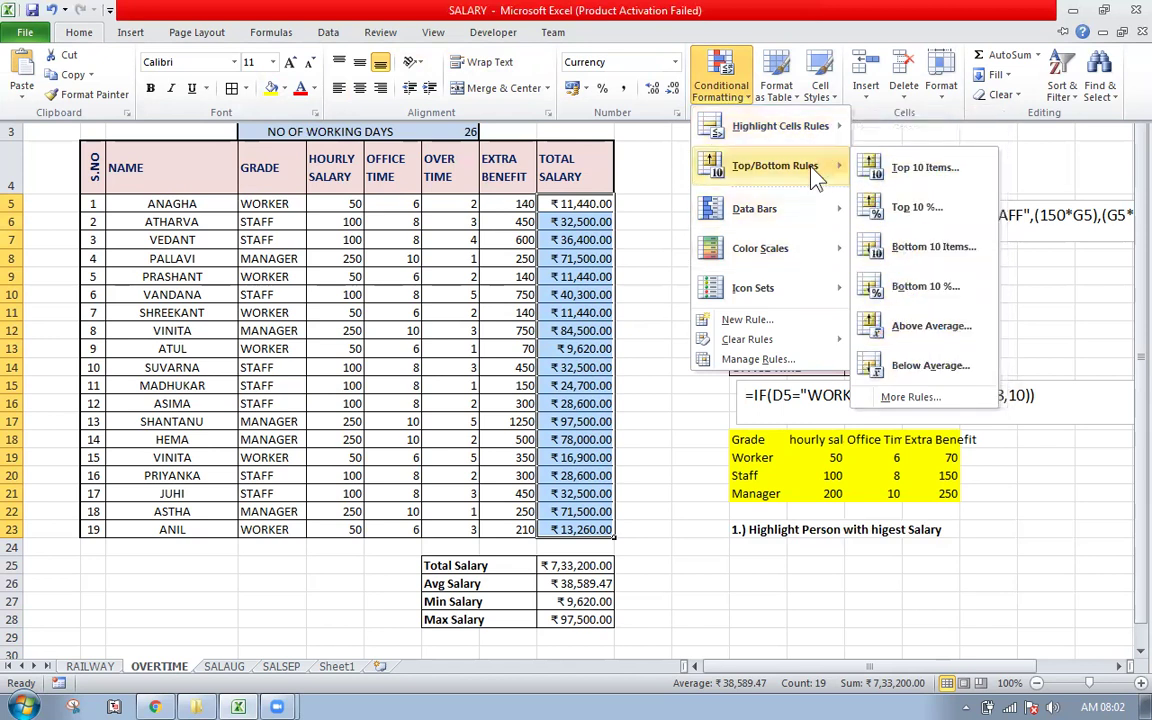
click(906, 210)
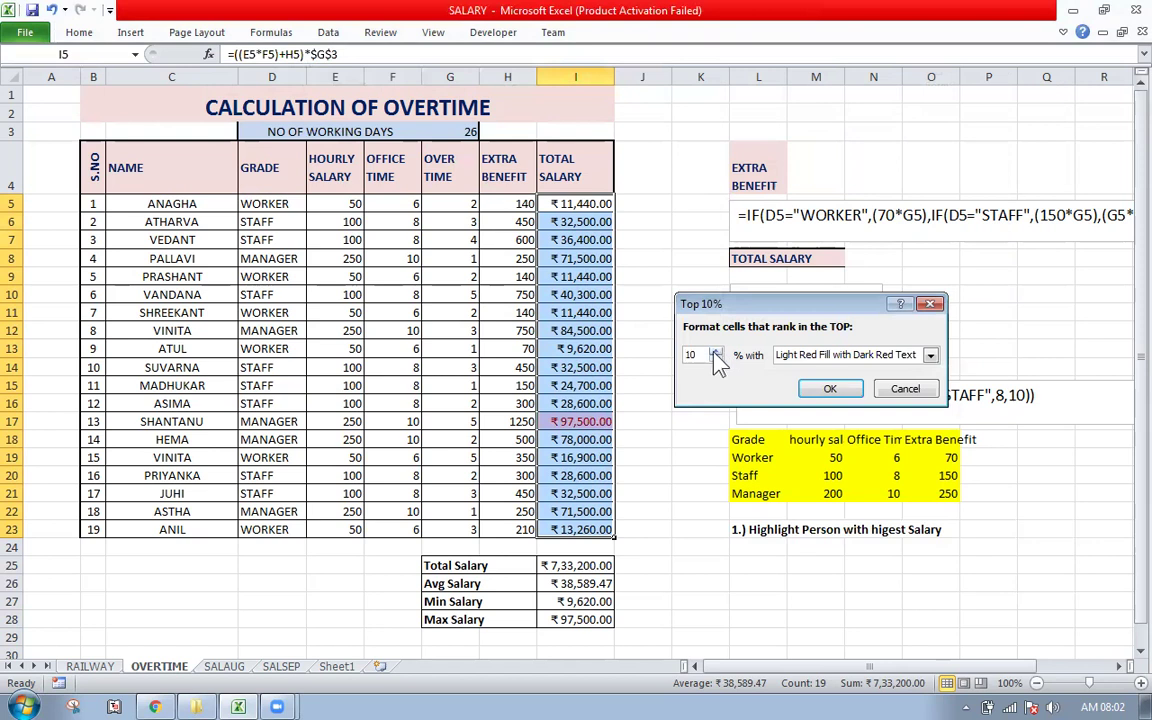
text(20)
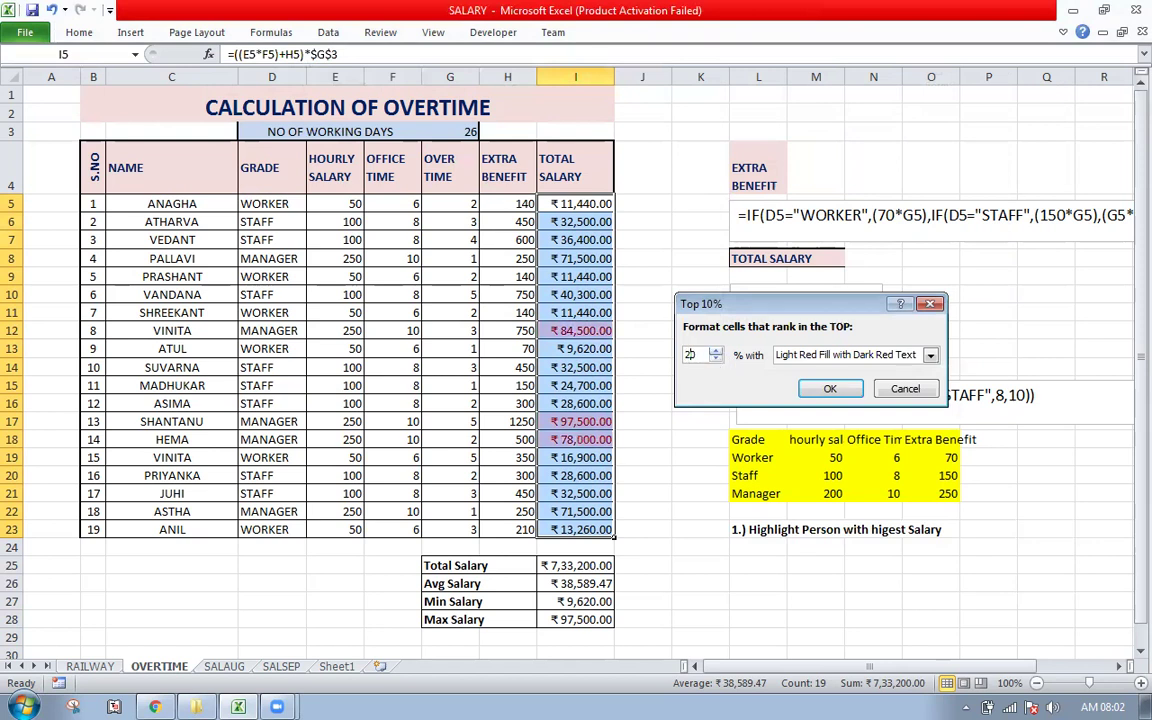
click(828, 392)
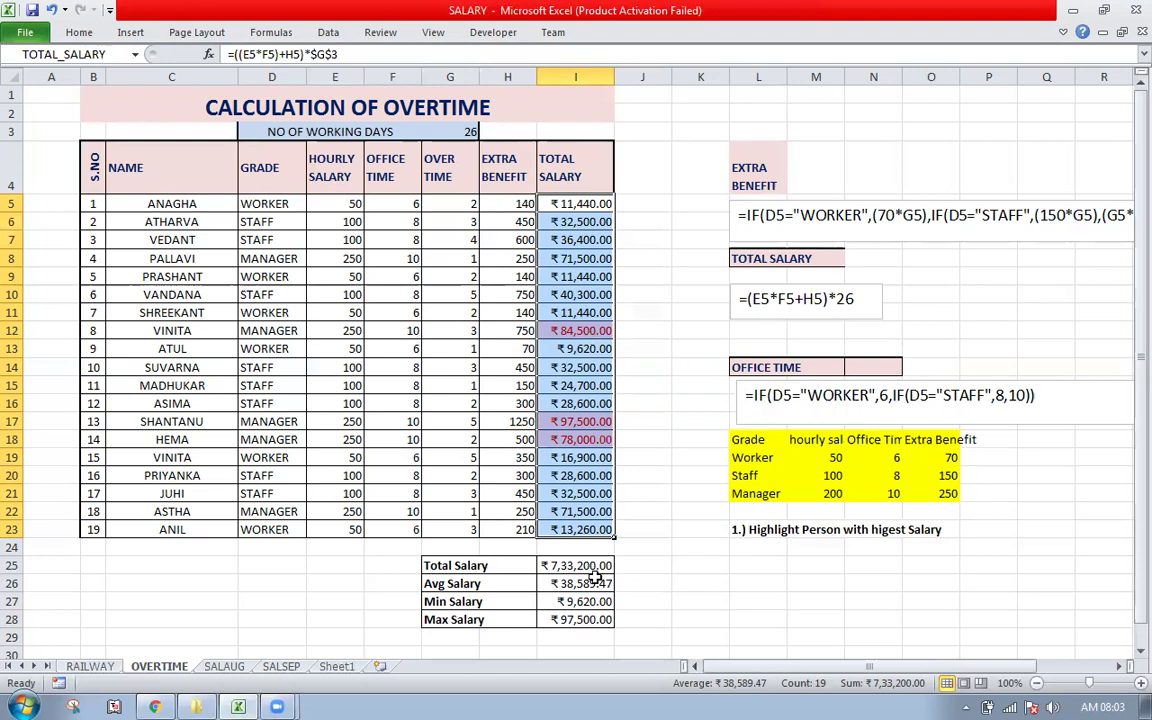
- Enter the label Save Salary in G30 below the salary summary
click(453, 640)
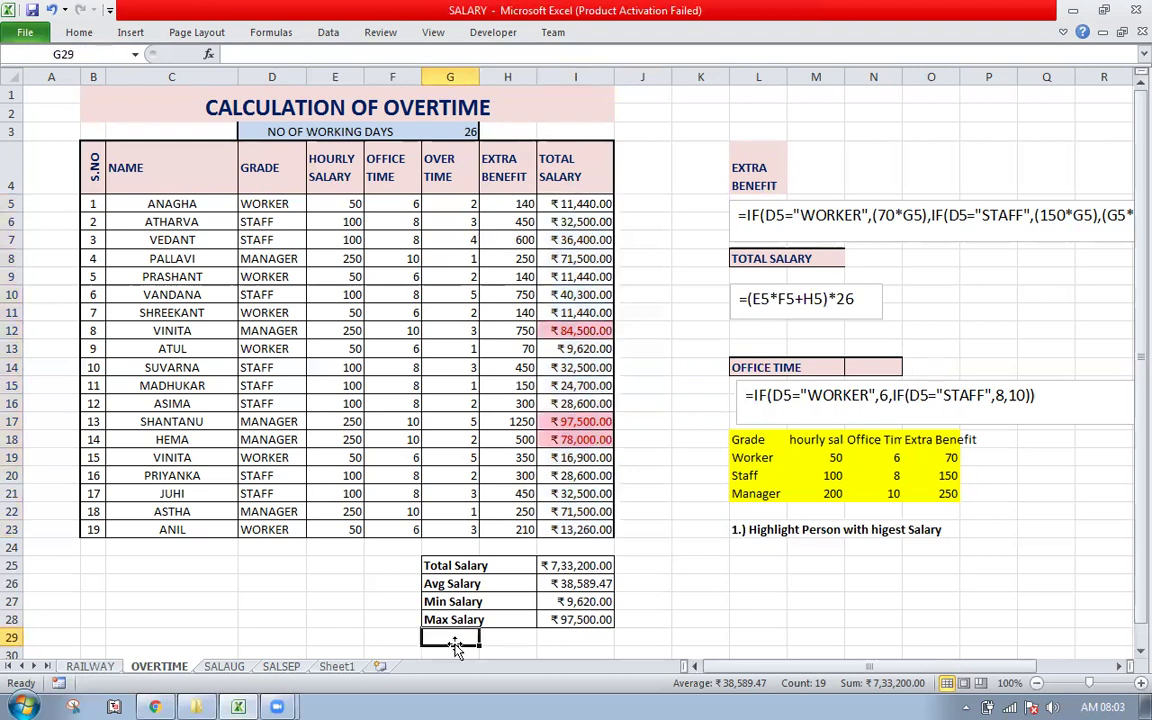
key(Down)
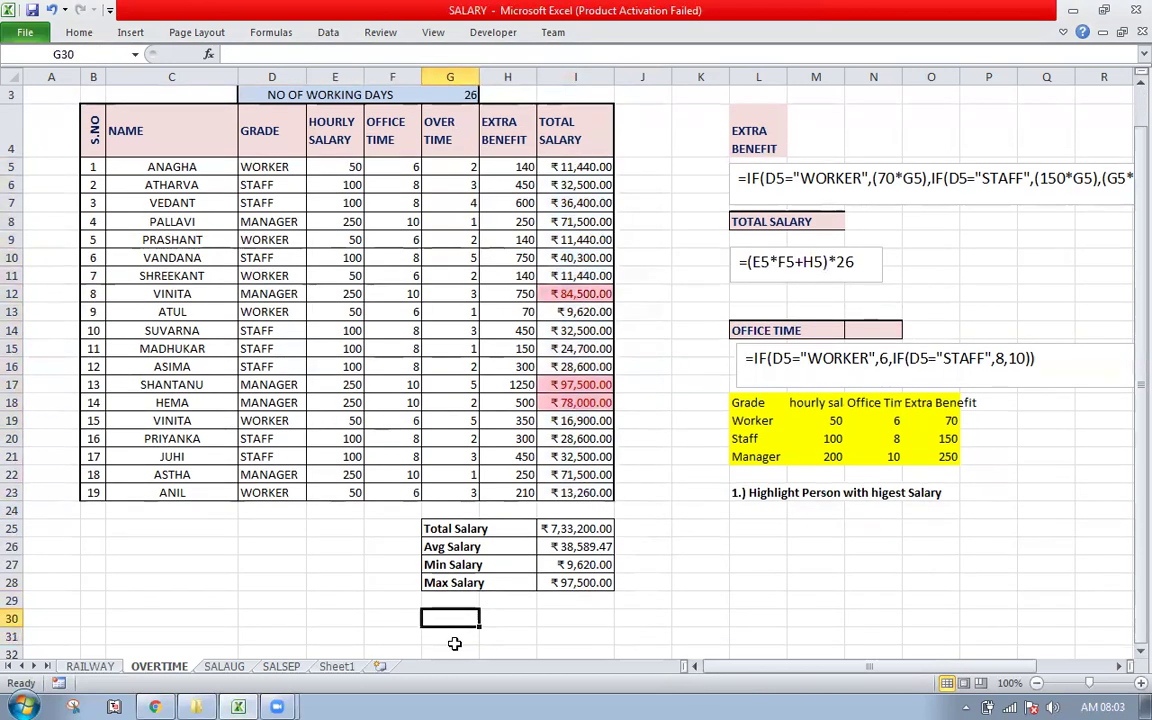
text(Save Salary)
- Add up the three highlighted salaries in I30 with the formula =I12+I17+I18 and reselect the cell
key(Tab)
key(Tab)
text(=)
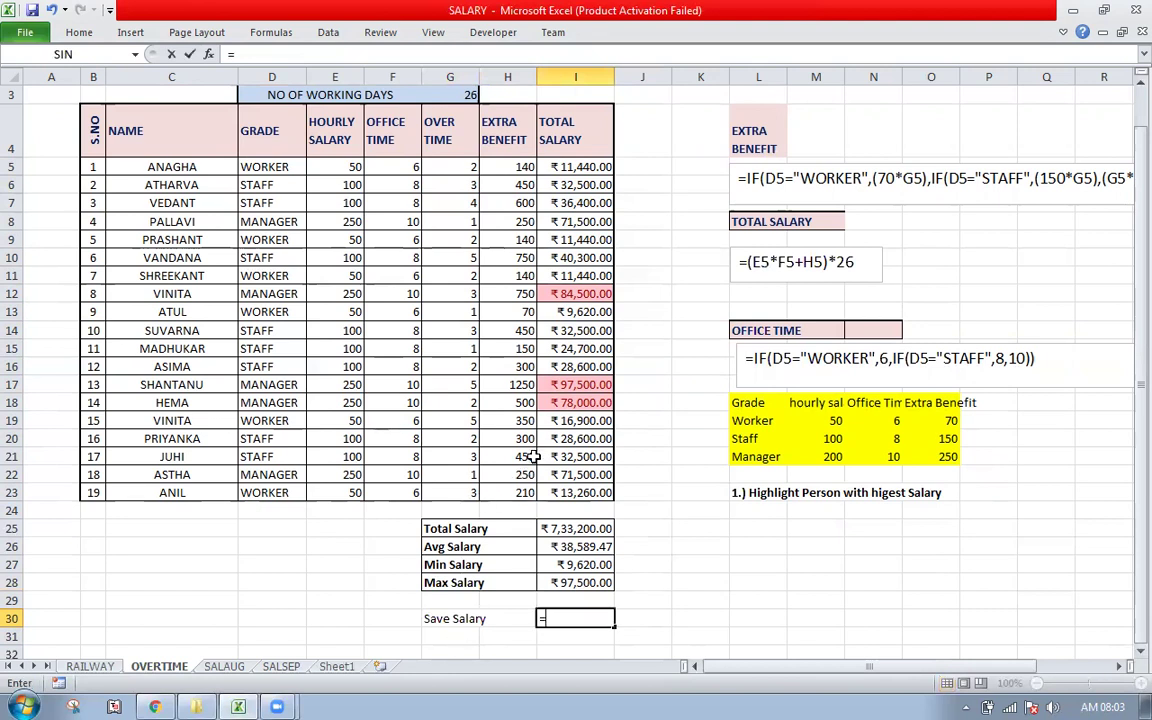
click(585, 294)
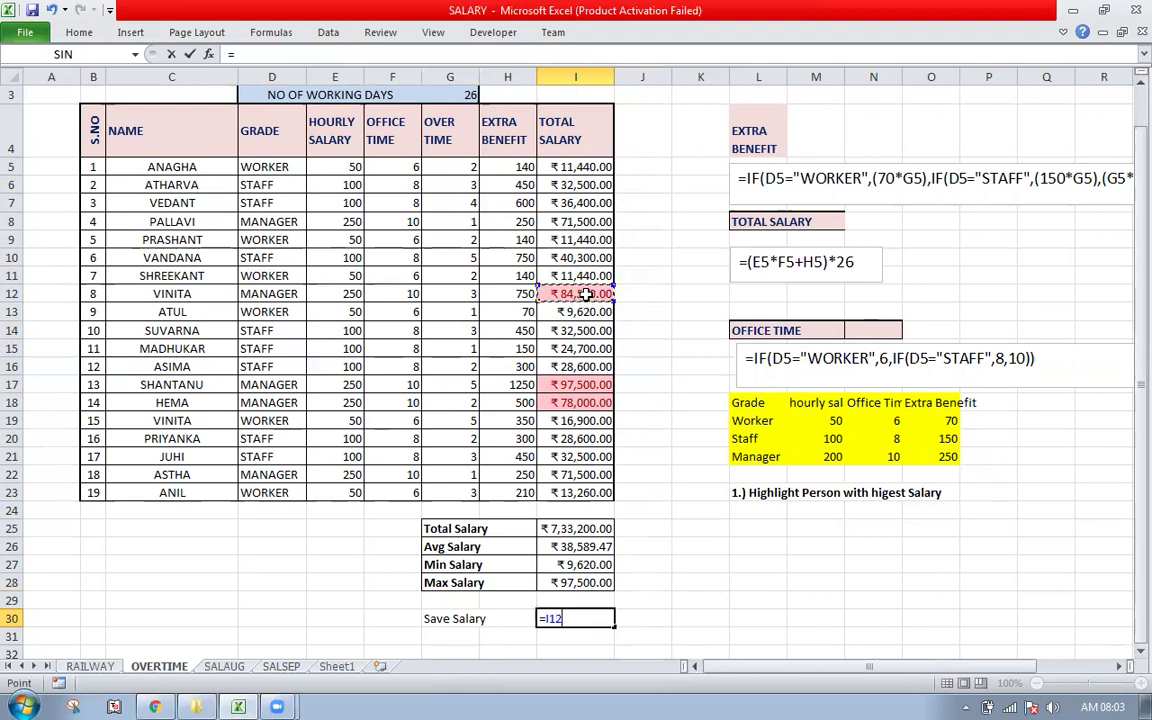
text(*)
key(BackSpace)
text(+)
click(578, 385)
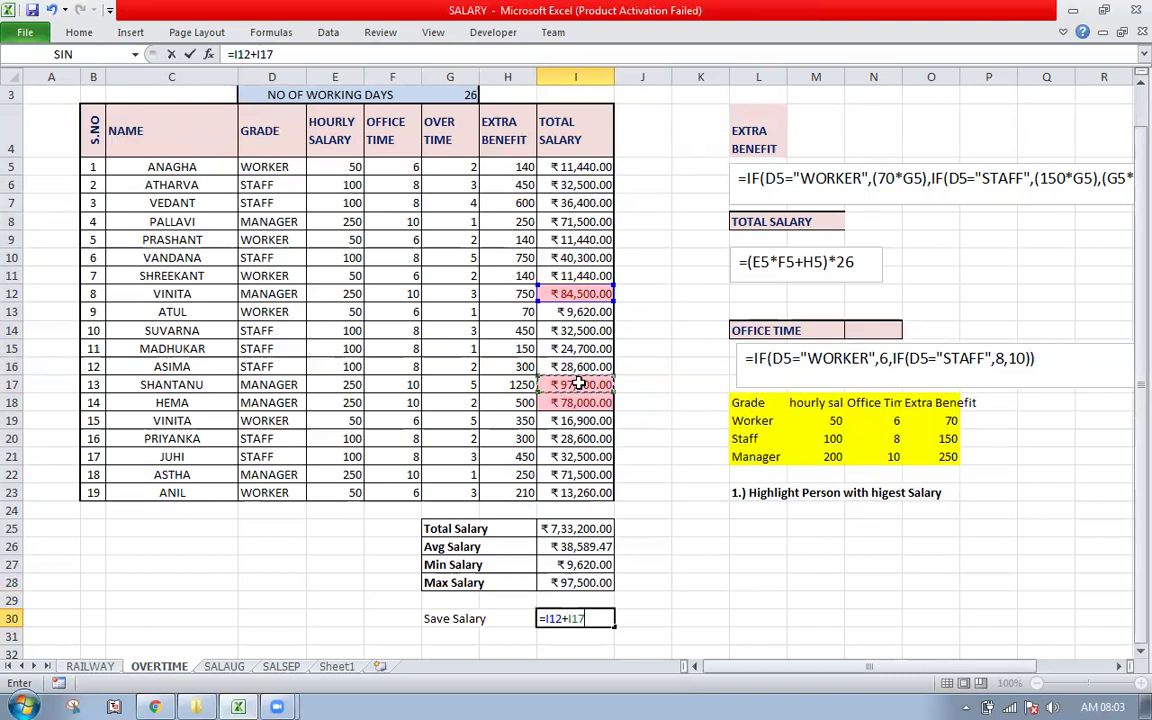
text(+)
click(576, 401)
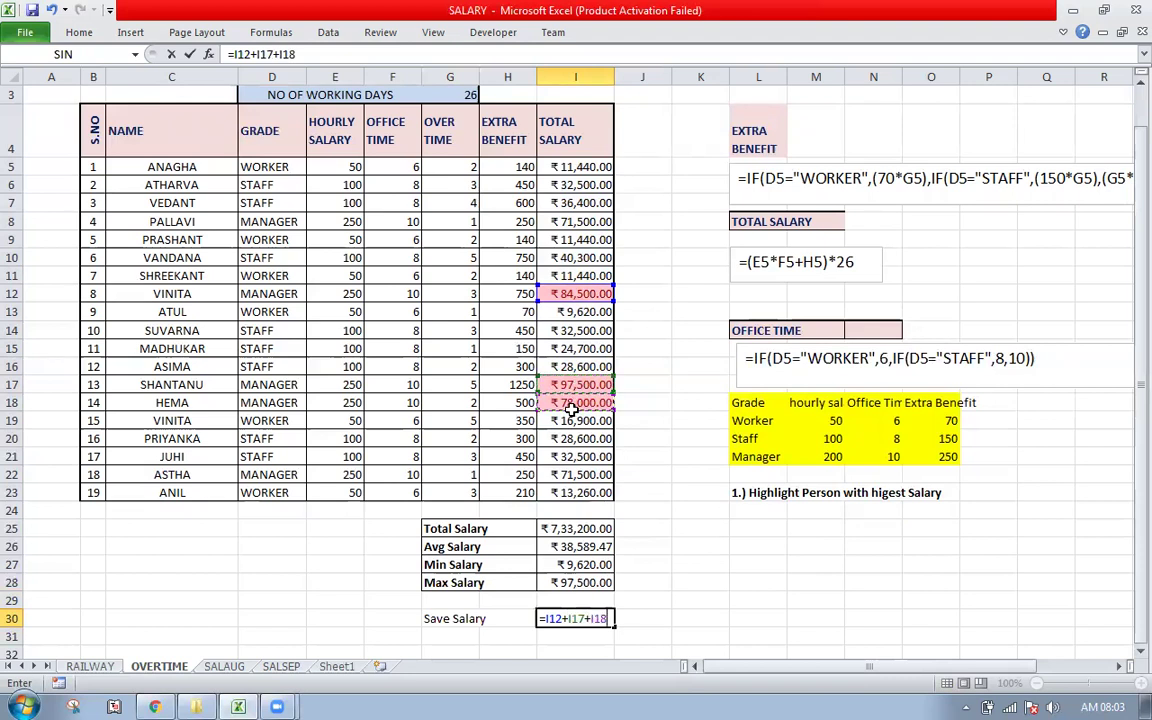
key(Return)
key(Up)
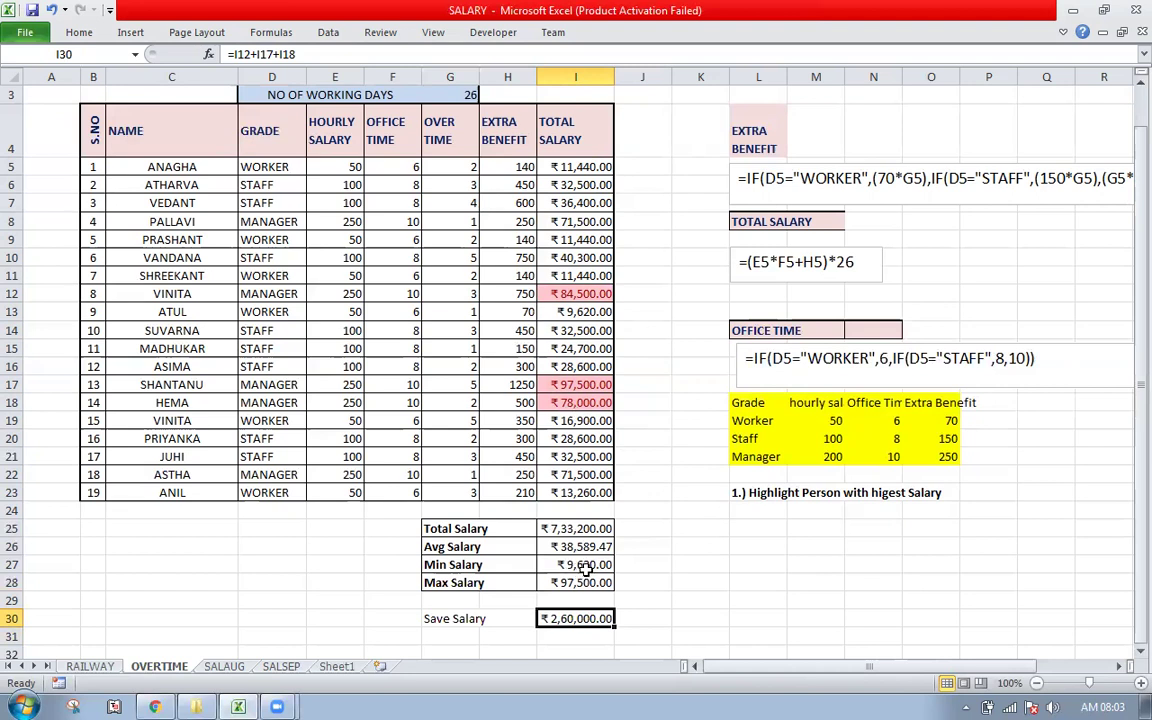
- Divide the saved salary by the minimum salary in I31 with the formula =I30/I27 and reselect the cell
click(570, 637)
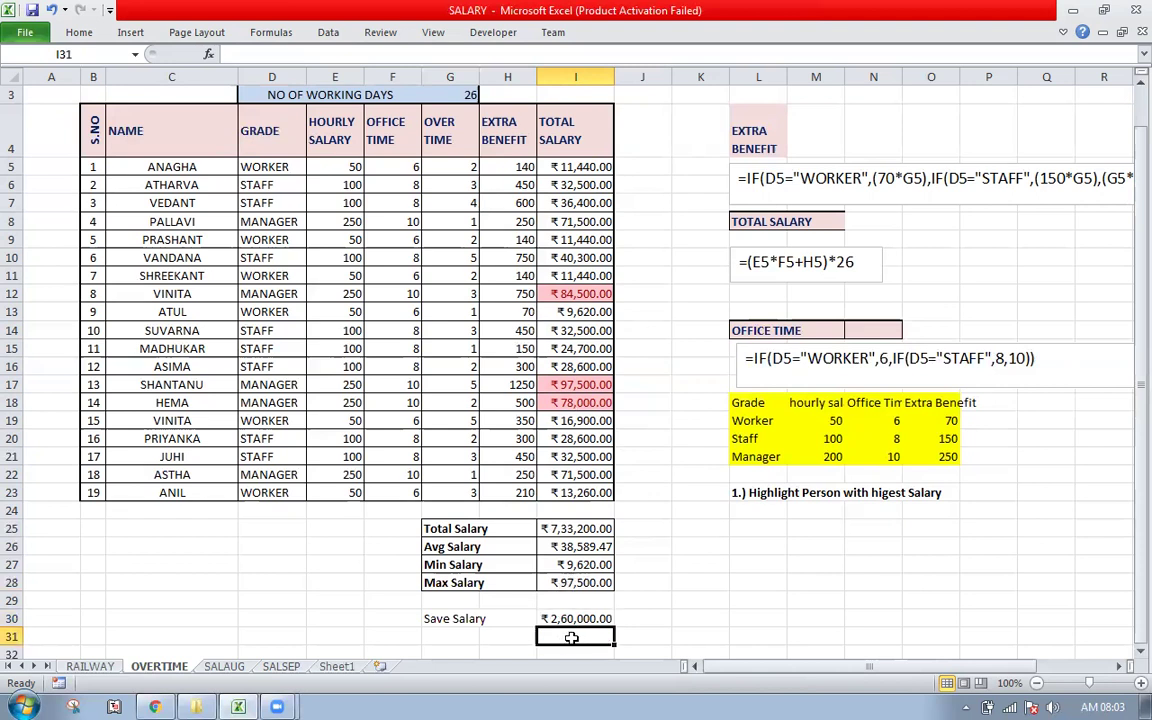
text(=)
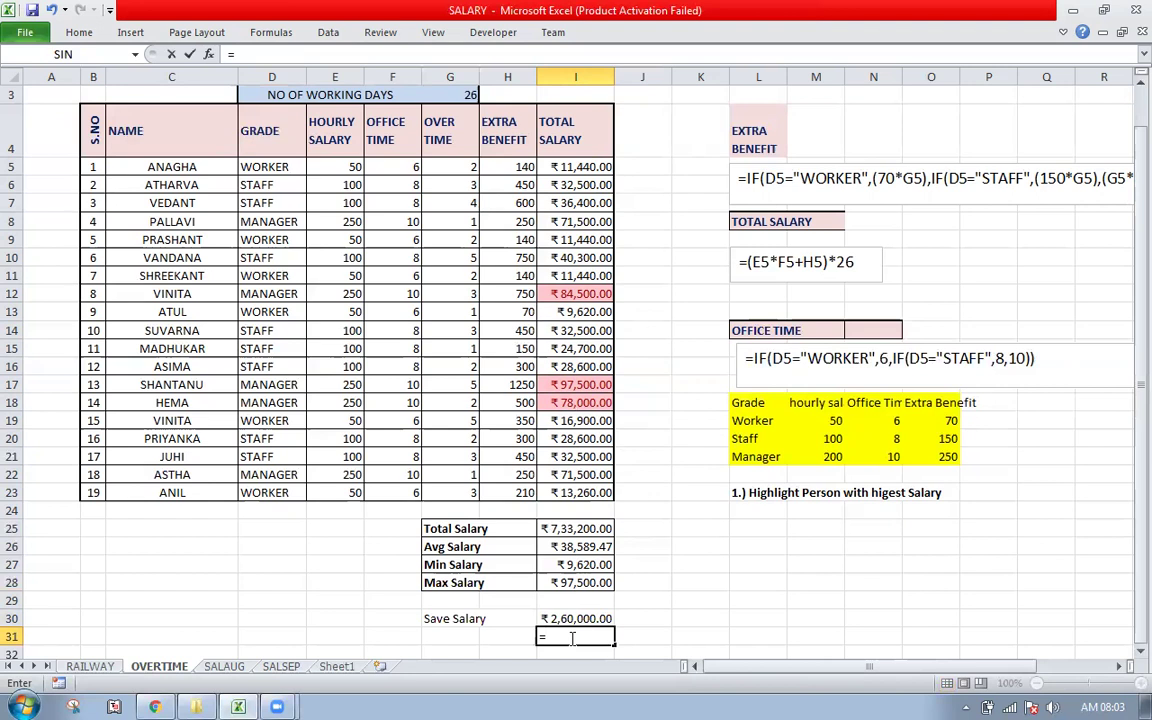
key(Up)
text(/)
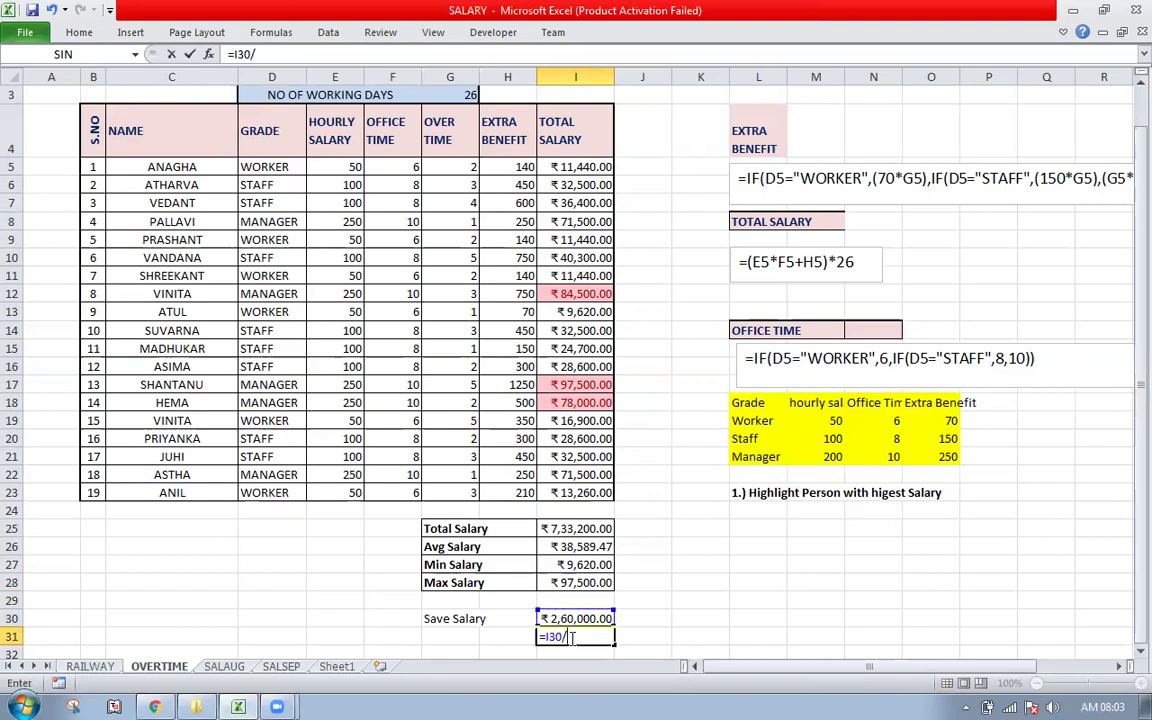
click(565, 560)
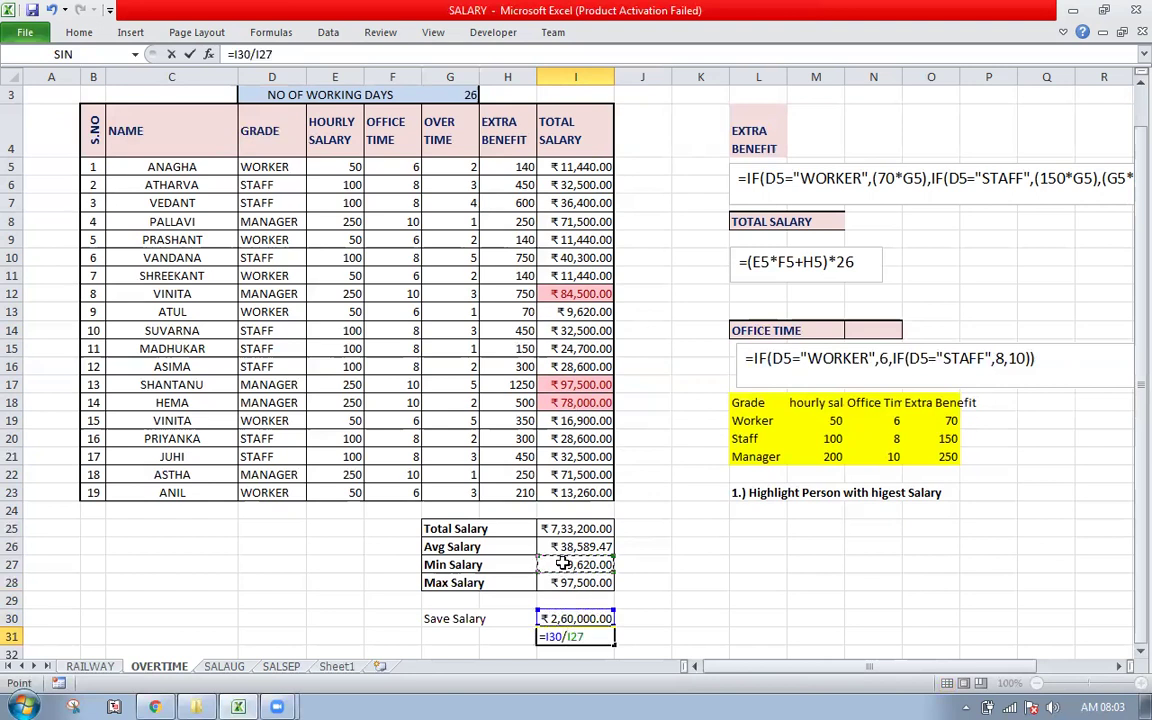
key(Return)
key(Up)
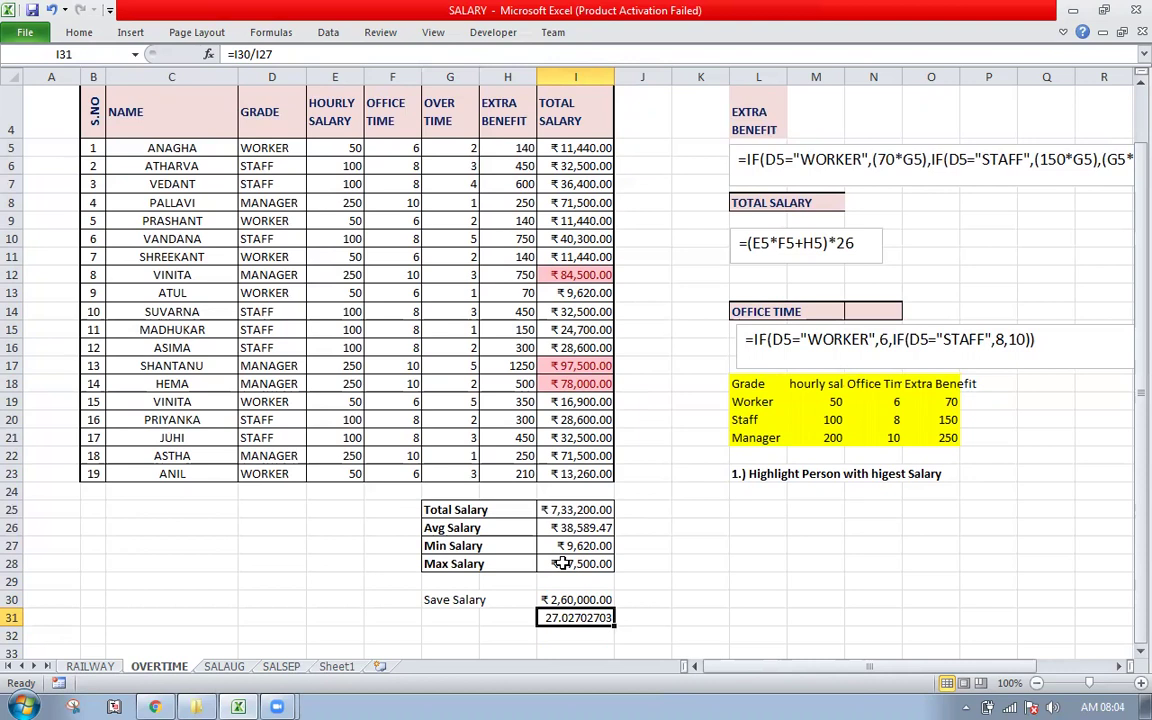
- Select the complete record of employee number 4 across B8:I8
click(585, 202)
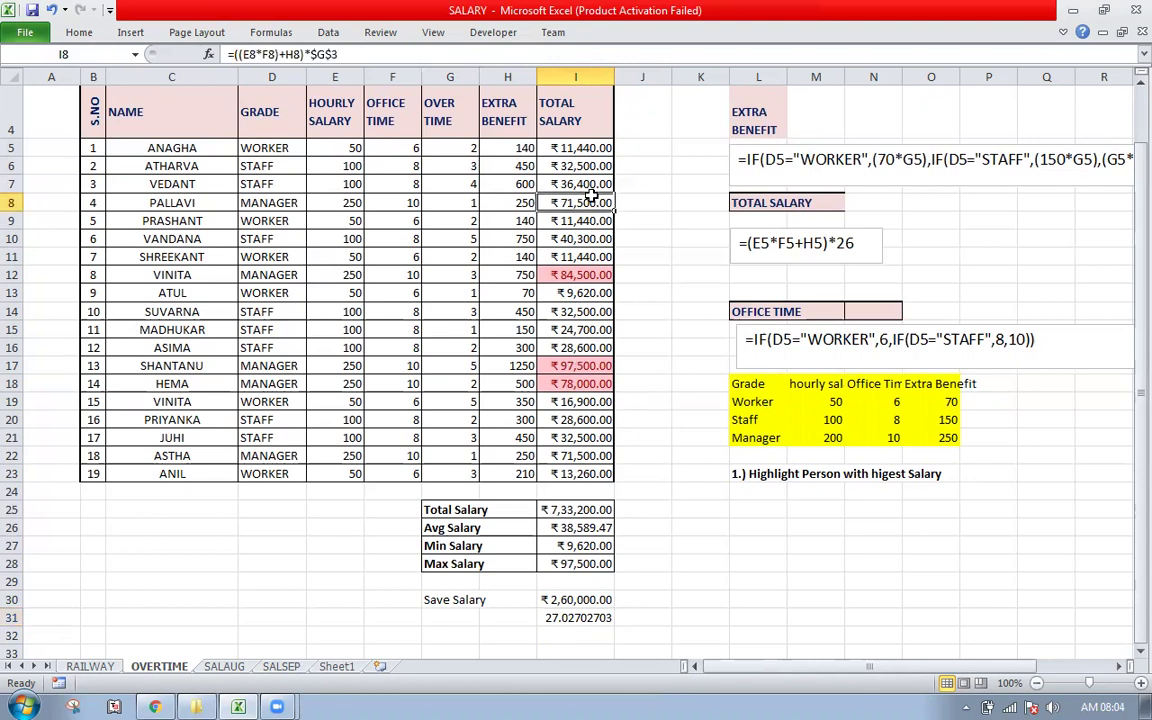
click(89, 204)
key(shift+Right)
key(shift+Right)
key(shift+Right)
key(shift+Right)
key(shift+Right)
key(shift+Right)
key(shift+Right)
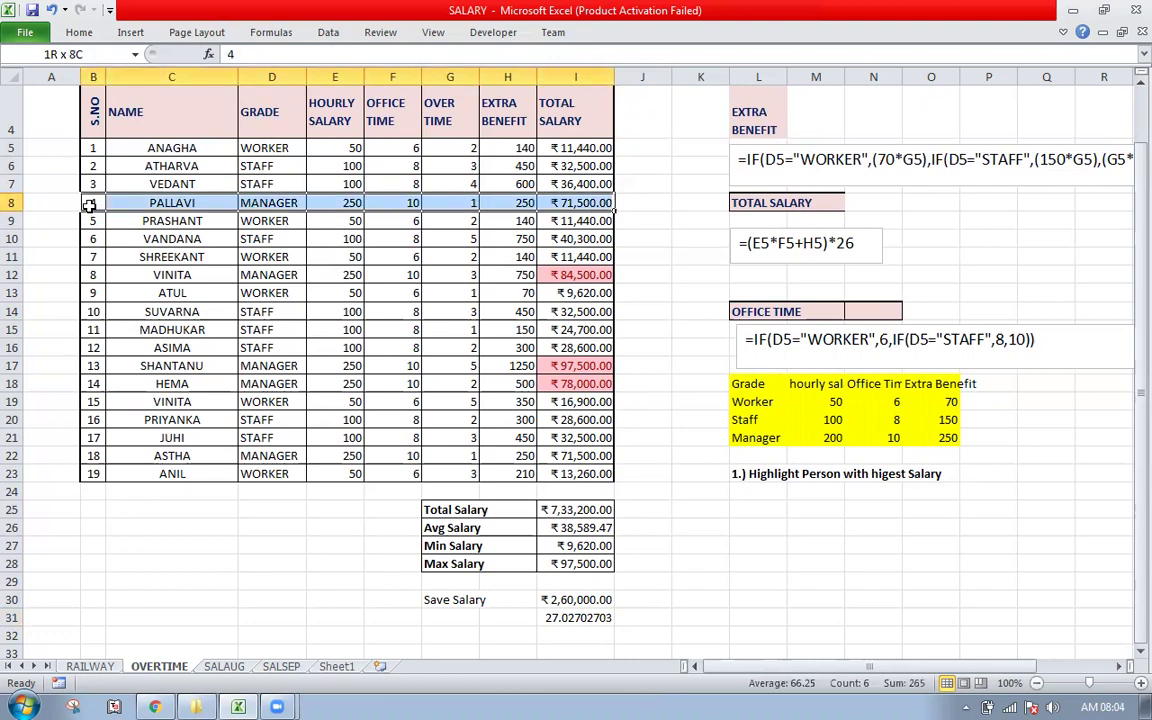